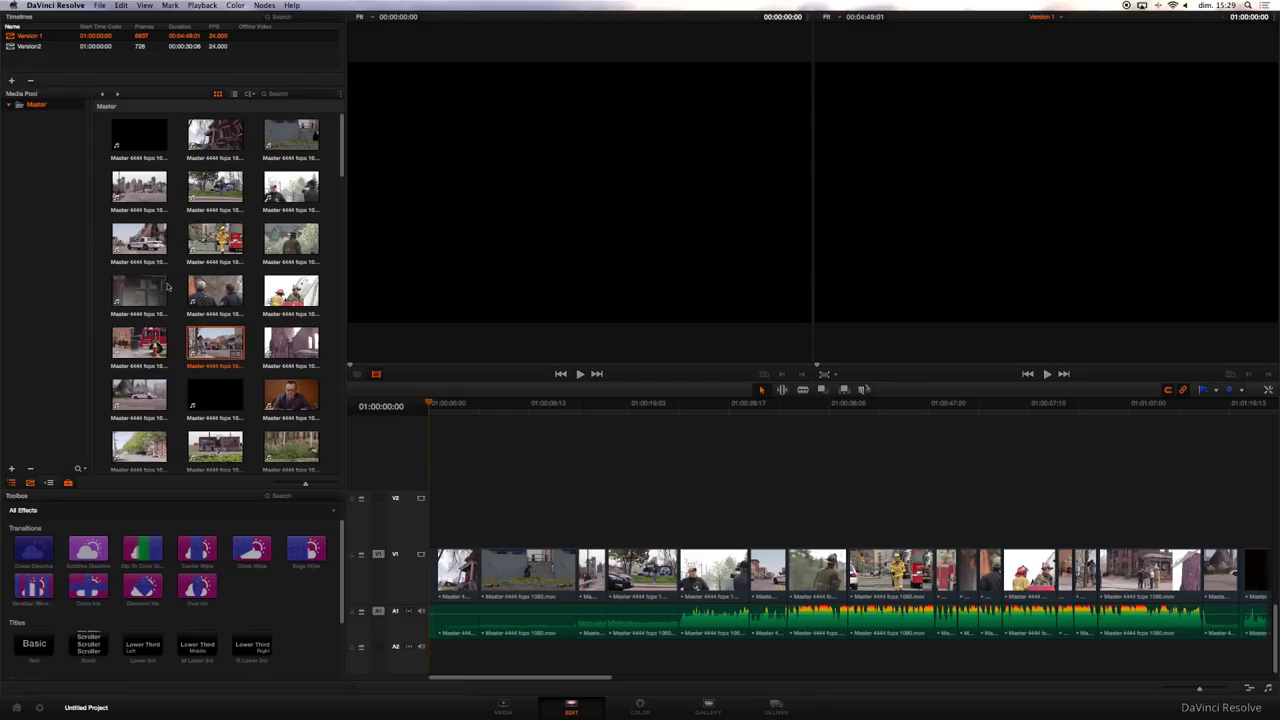
Load the Version 1 timeline and switch to the Color page.
click(36, 47)
click(37, 37)
click(642, 711)
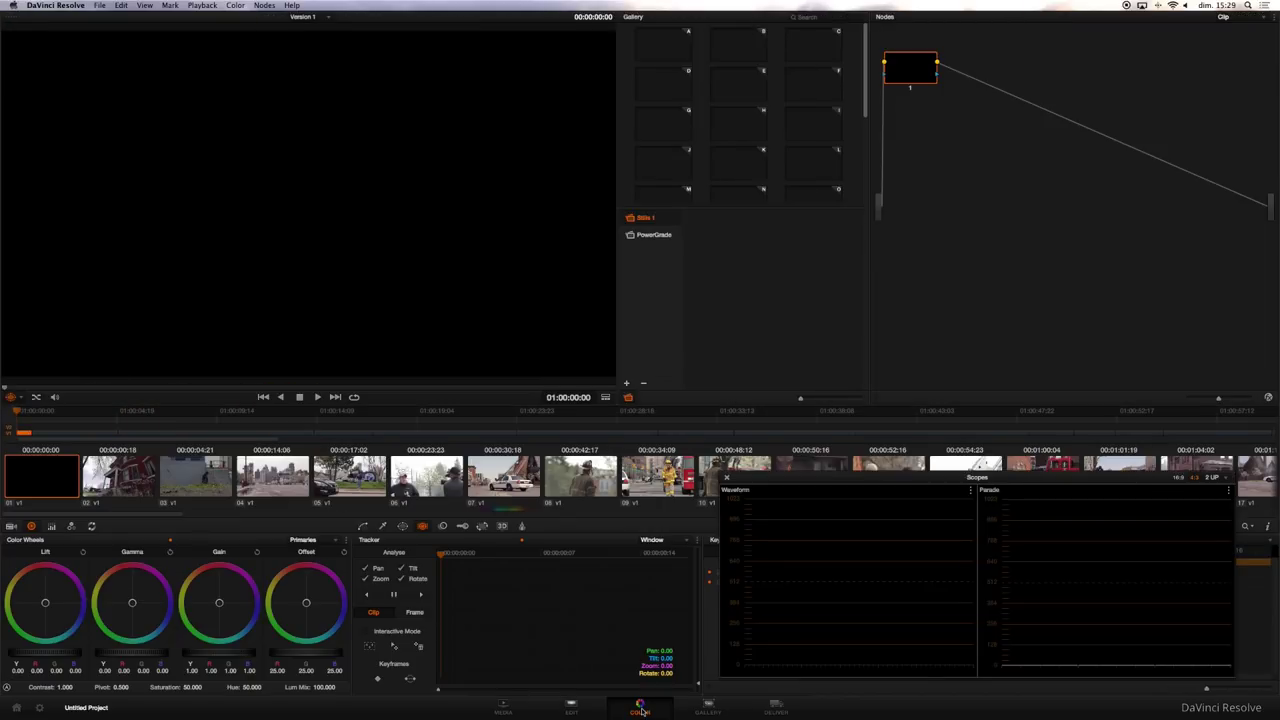
Close the Scopes window, load clip 02 (red house shot), preview it and return to its start.
click(726, 478)
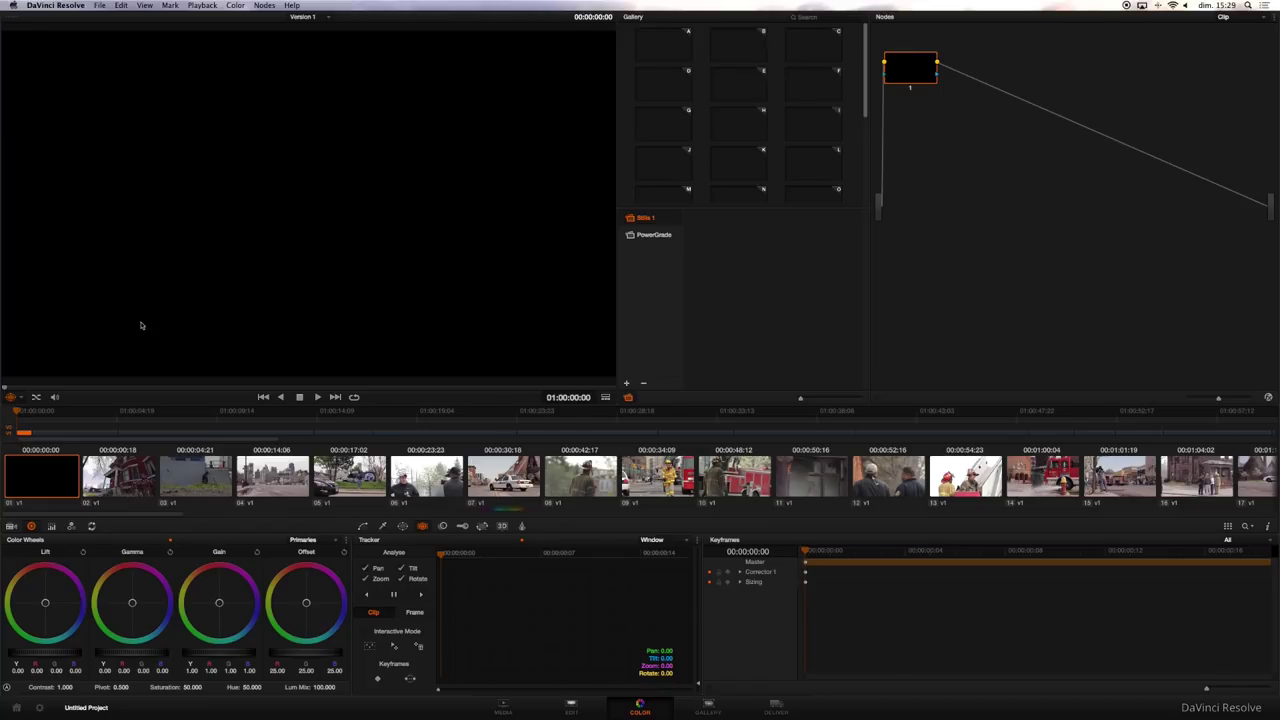
click(139, 477)
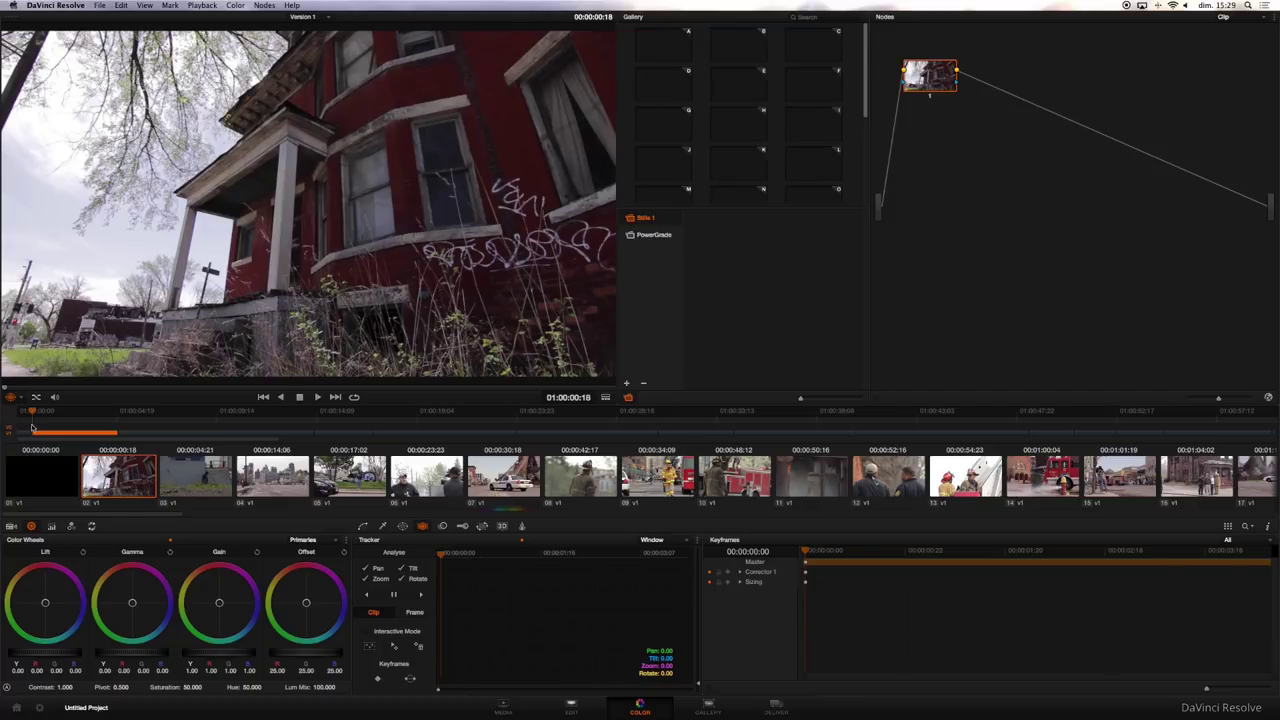
drag(33, 412, 84, 419)
click(318, 397)
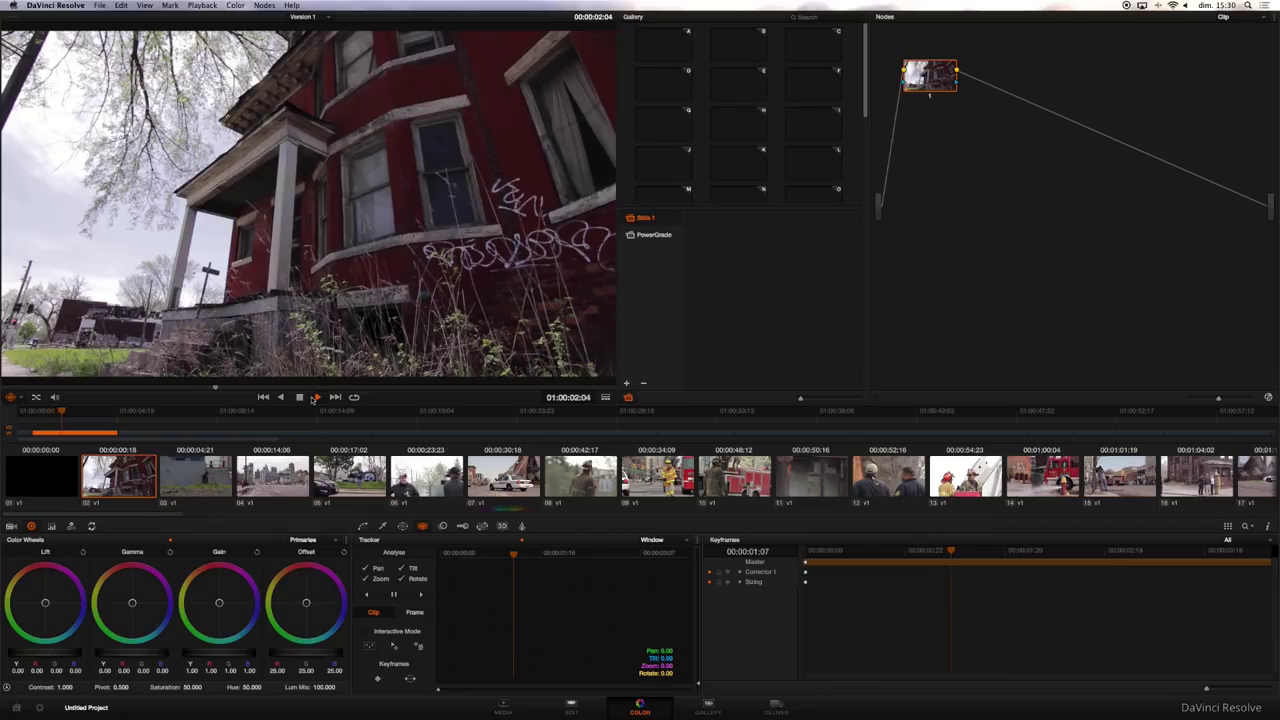
drag(49, 411, 37, 411)
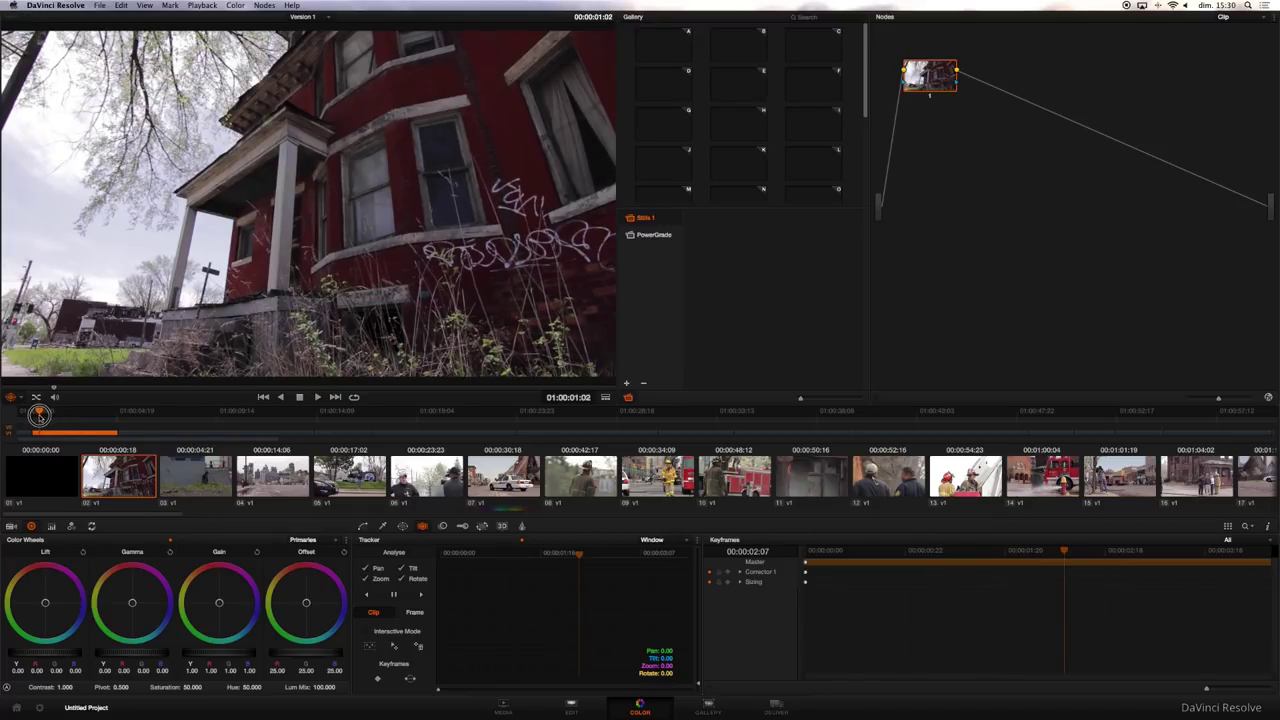
Browse the Window, Qualifier and Sizing palettes, ending on the Blur palette's Radius controls.
click(462, 526)
click(442, 526)
click(422, 526)
click(382, 526)
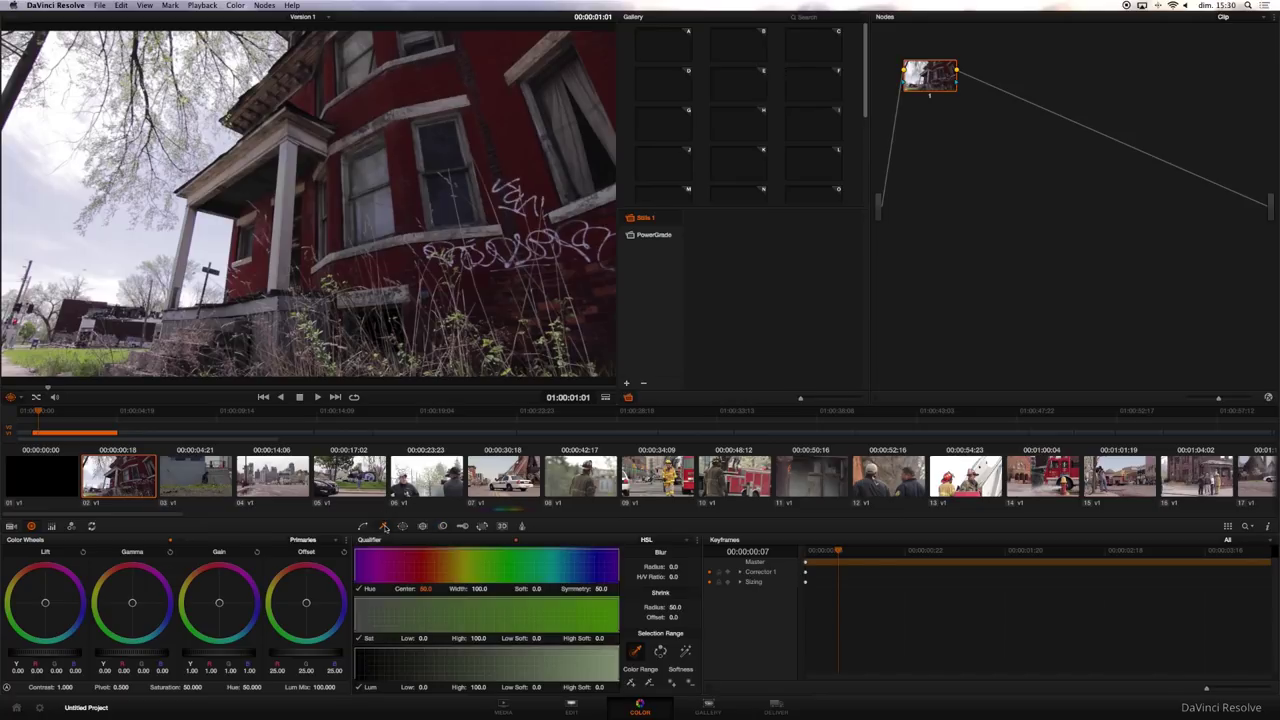
click(362, 526)
click(402, 526)
click(422, 526)
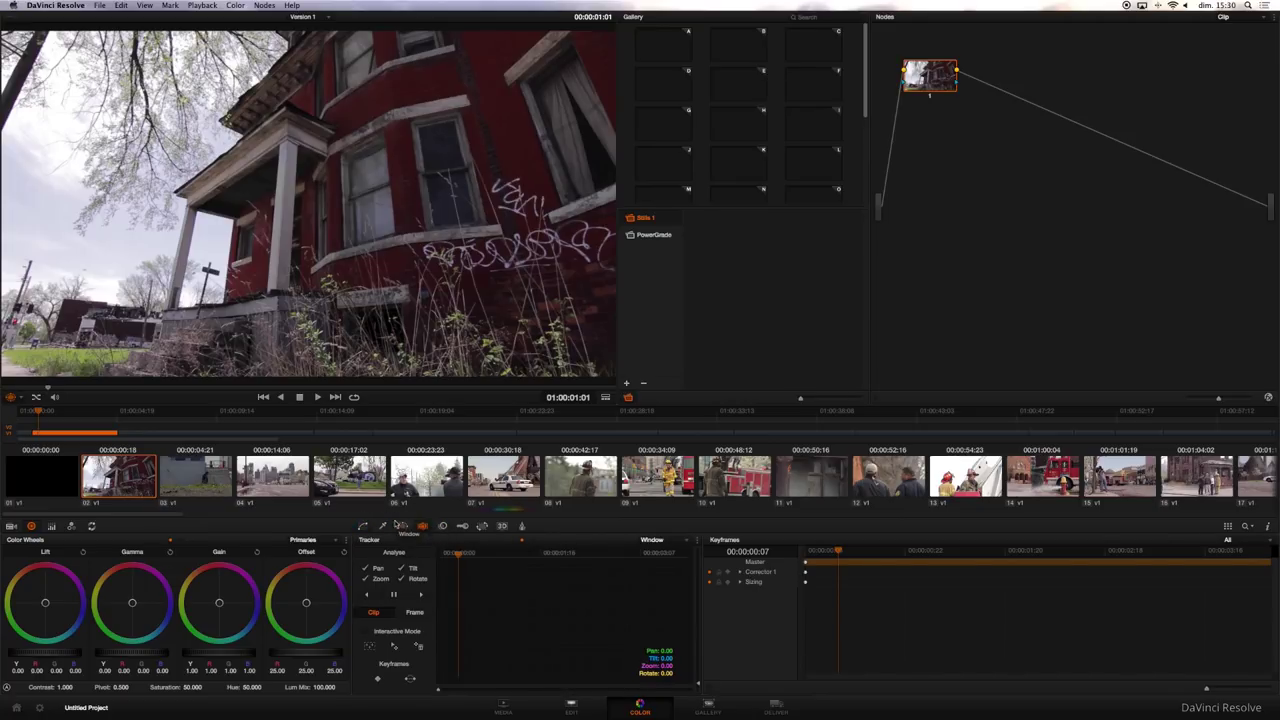
click(402, 526)
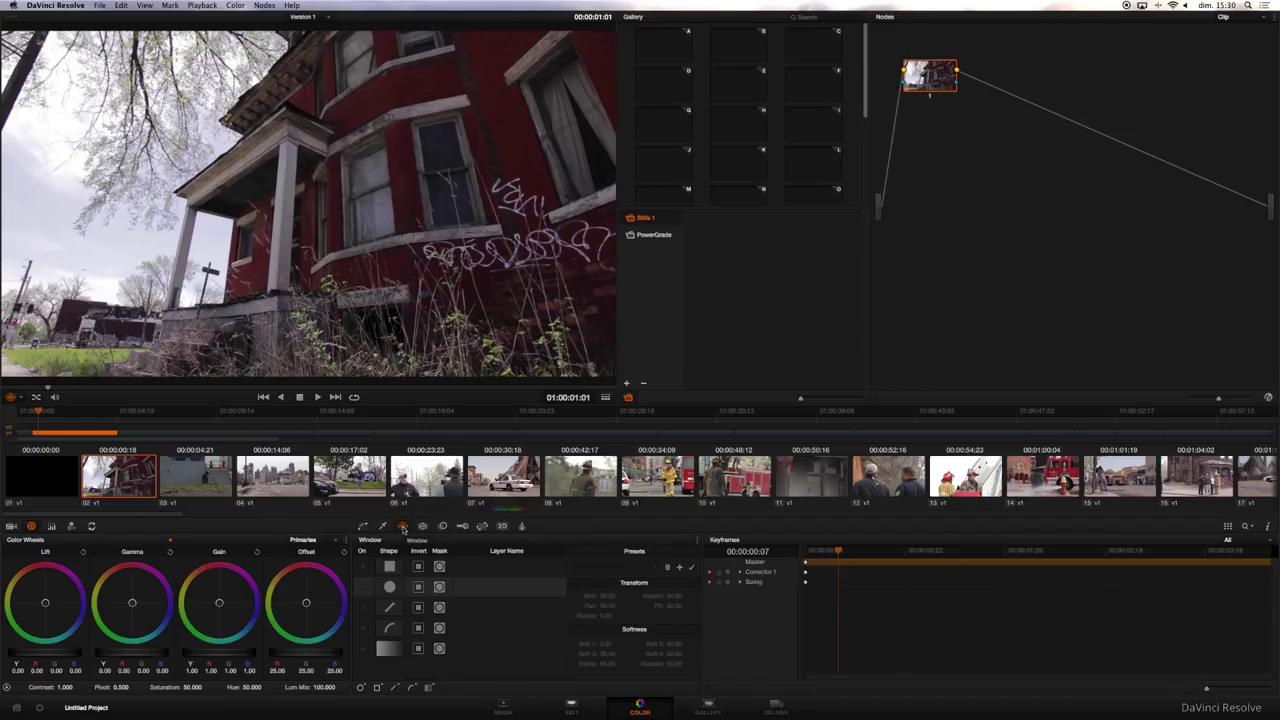
click(382, 527)
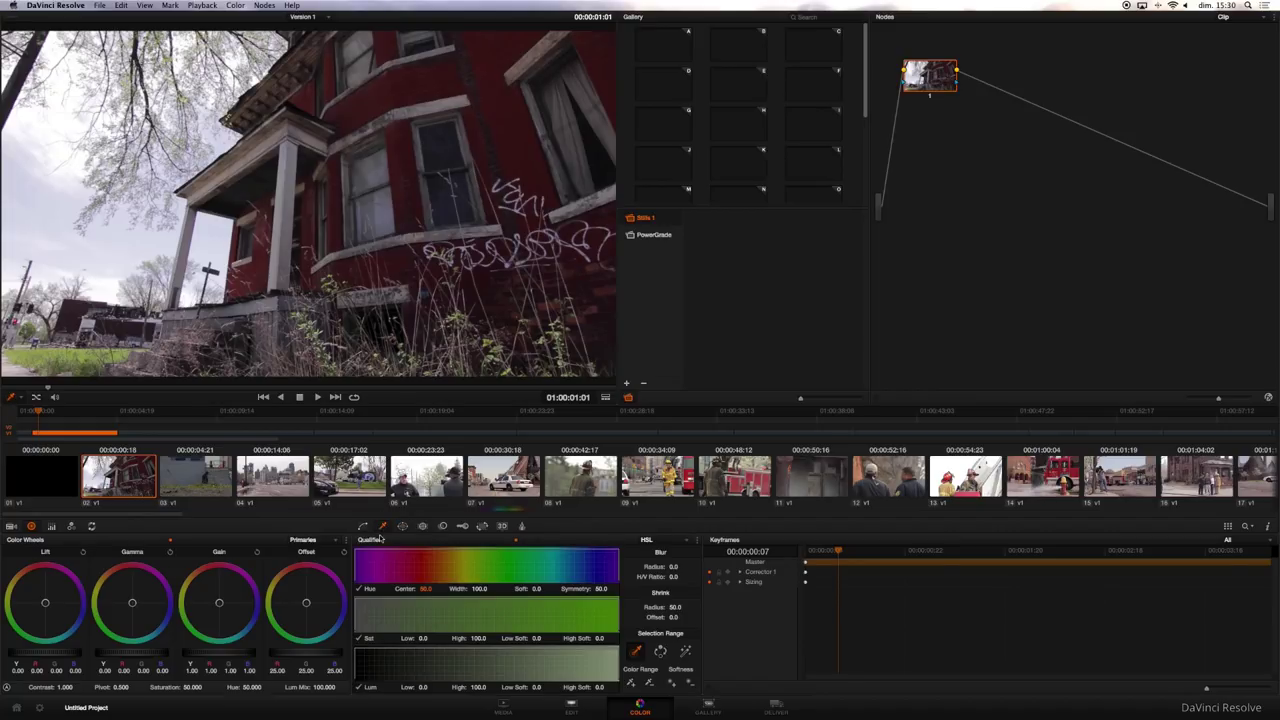
click(484, 527)
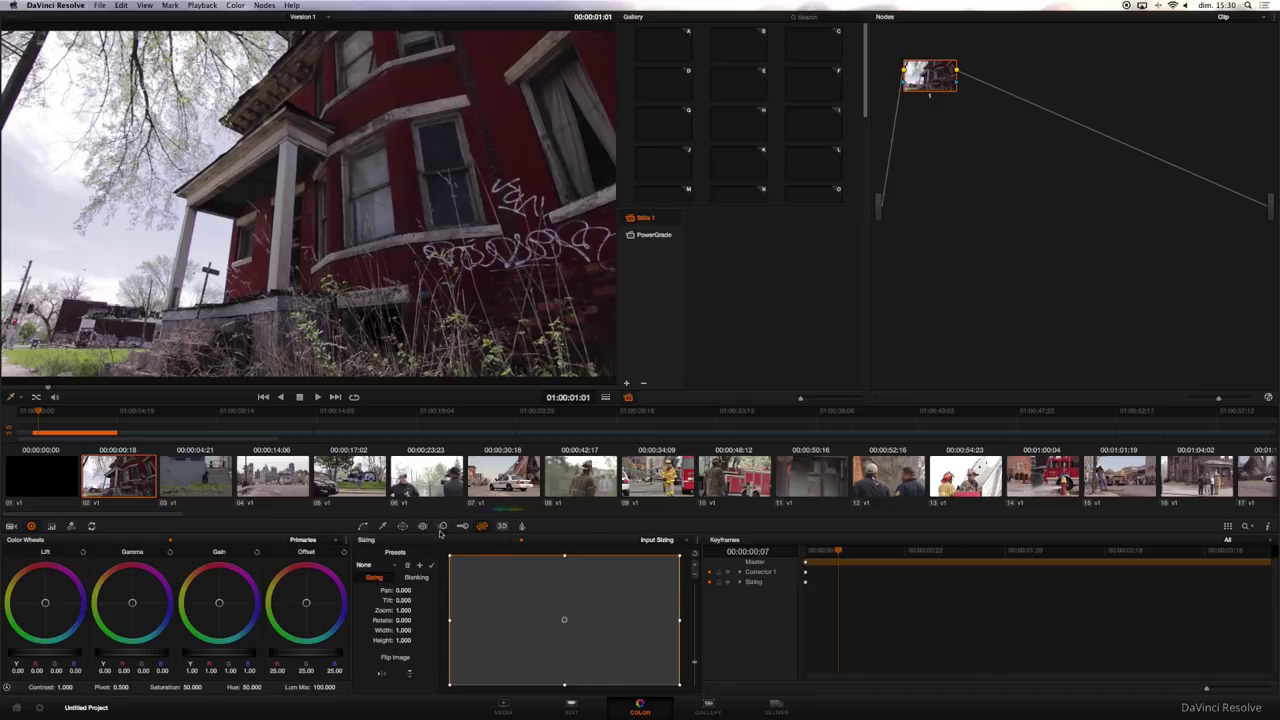
click(443, 527)
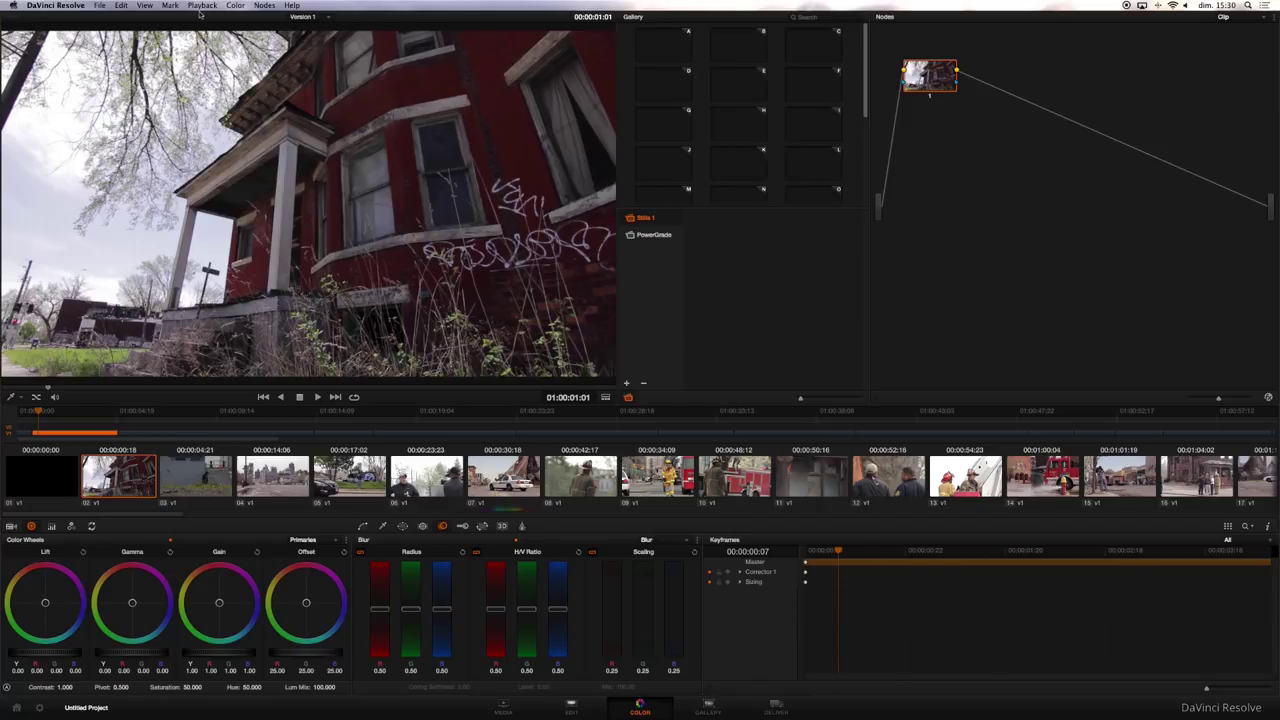
Turn the video scopes on in a 2 Up layout and park them lower right.
click(144, 6)
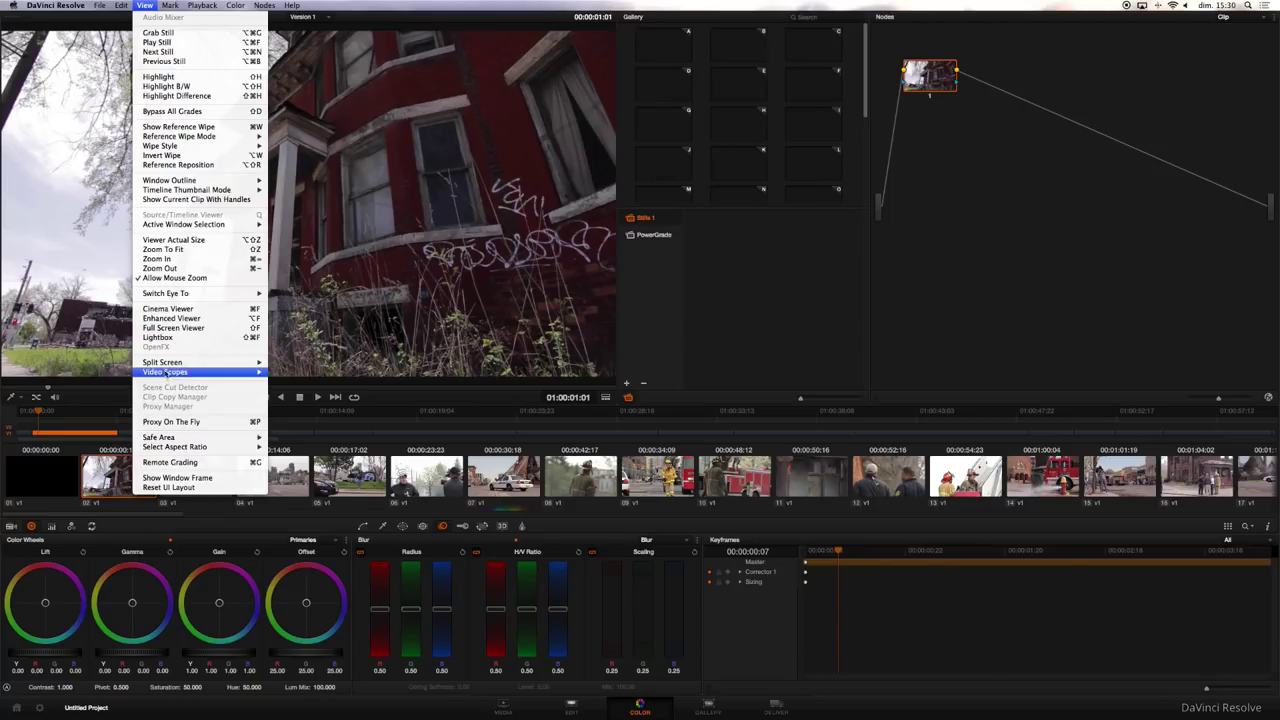
mouse_move(163, 377)
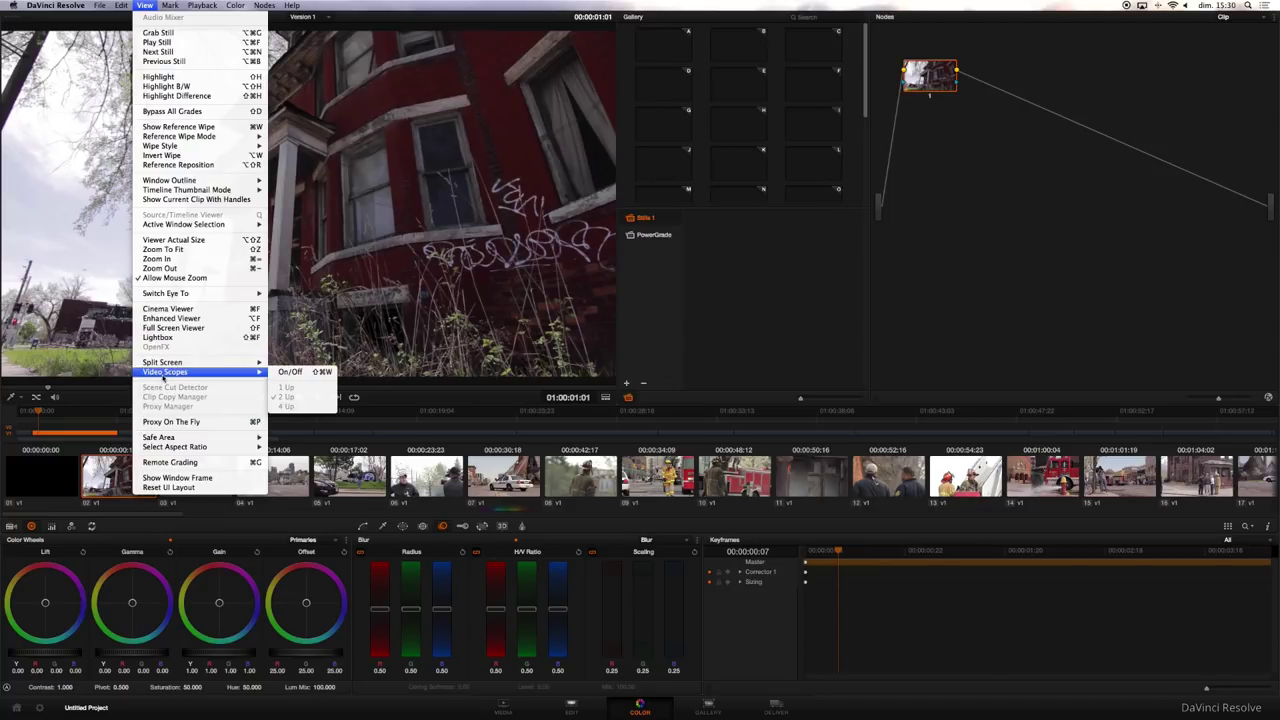
click(320, 374)
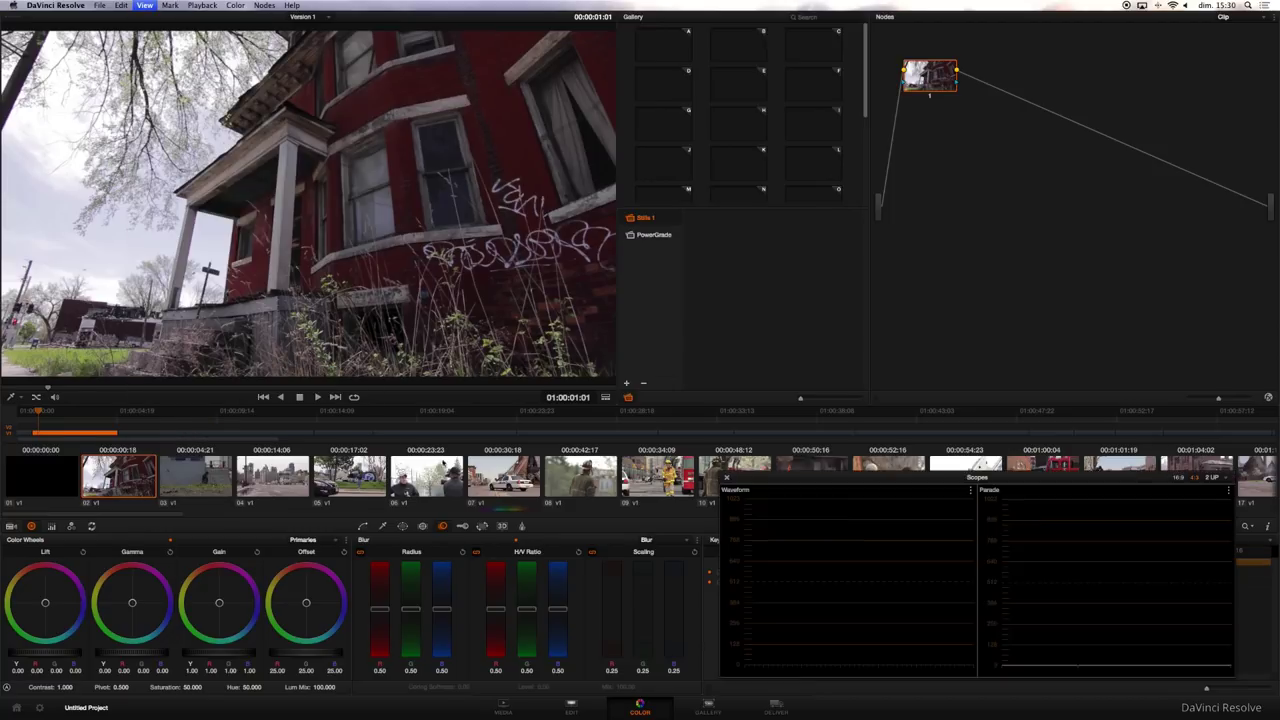
click(1193, 478)
click(1213, 478)
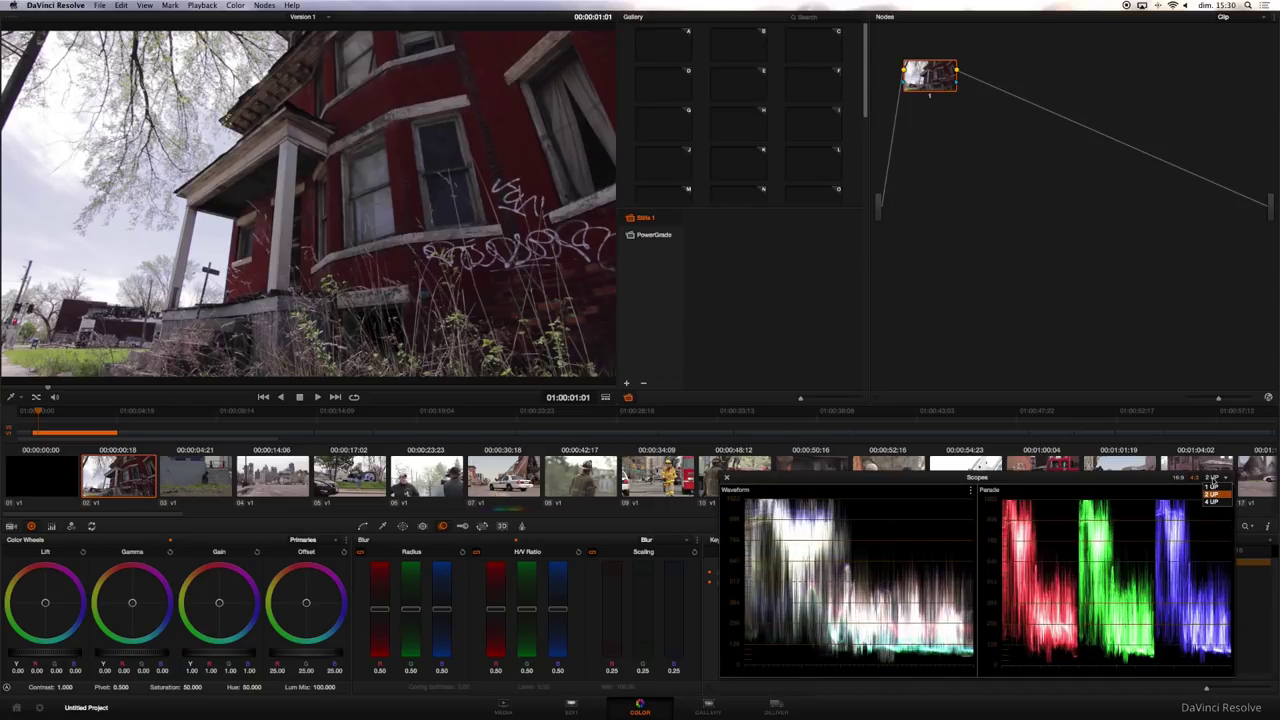
click(1216, 496)
mouse_move(1146, 476)
mouse_down()
mouse_move(1077, 245)
mouse_move(1071, 254)
mouse_up()
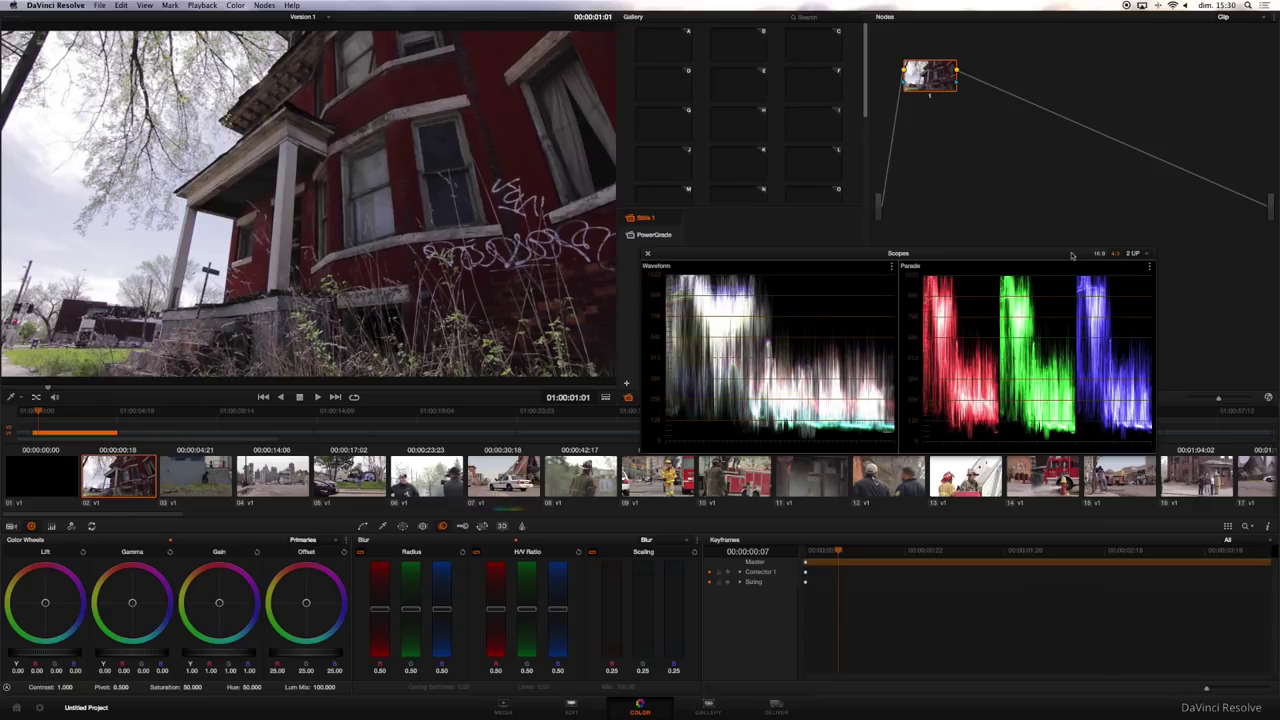
drag(1071, 254, 1142, 491)
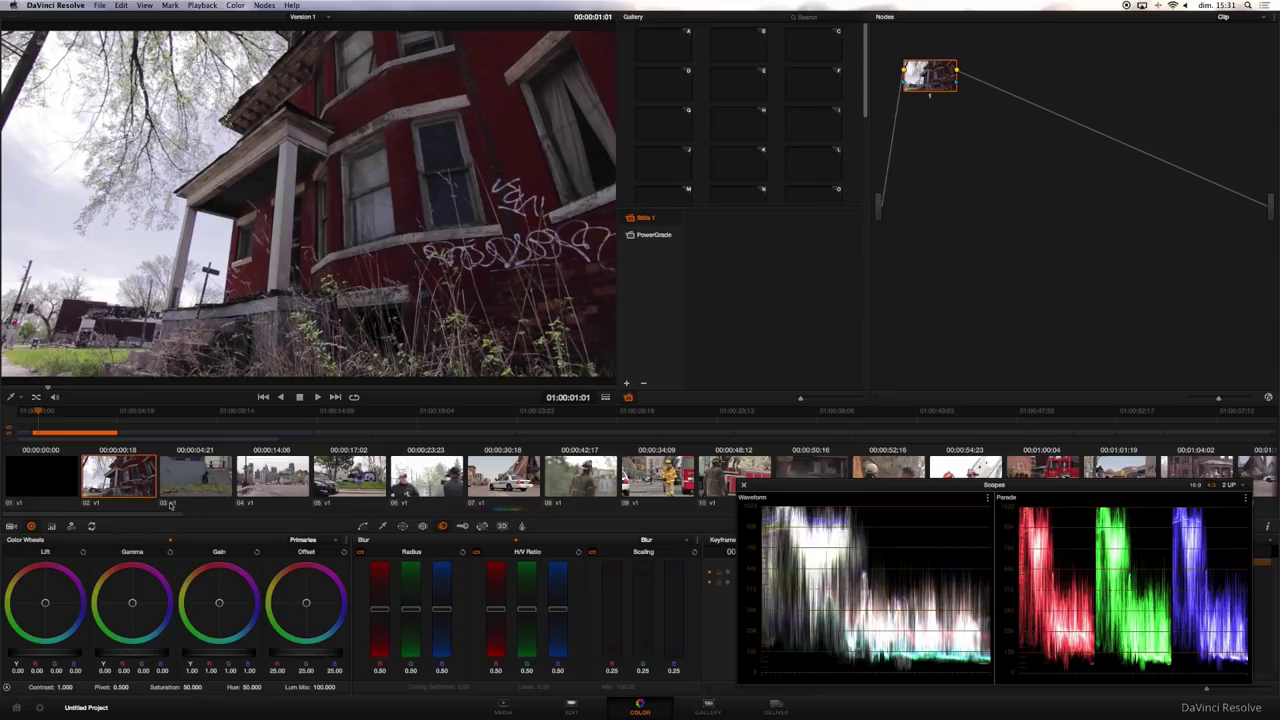
Load clip 20, the tree-lined street, from further along the clip strip.
scroll(123, 507, right, 5)
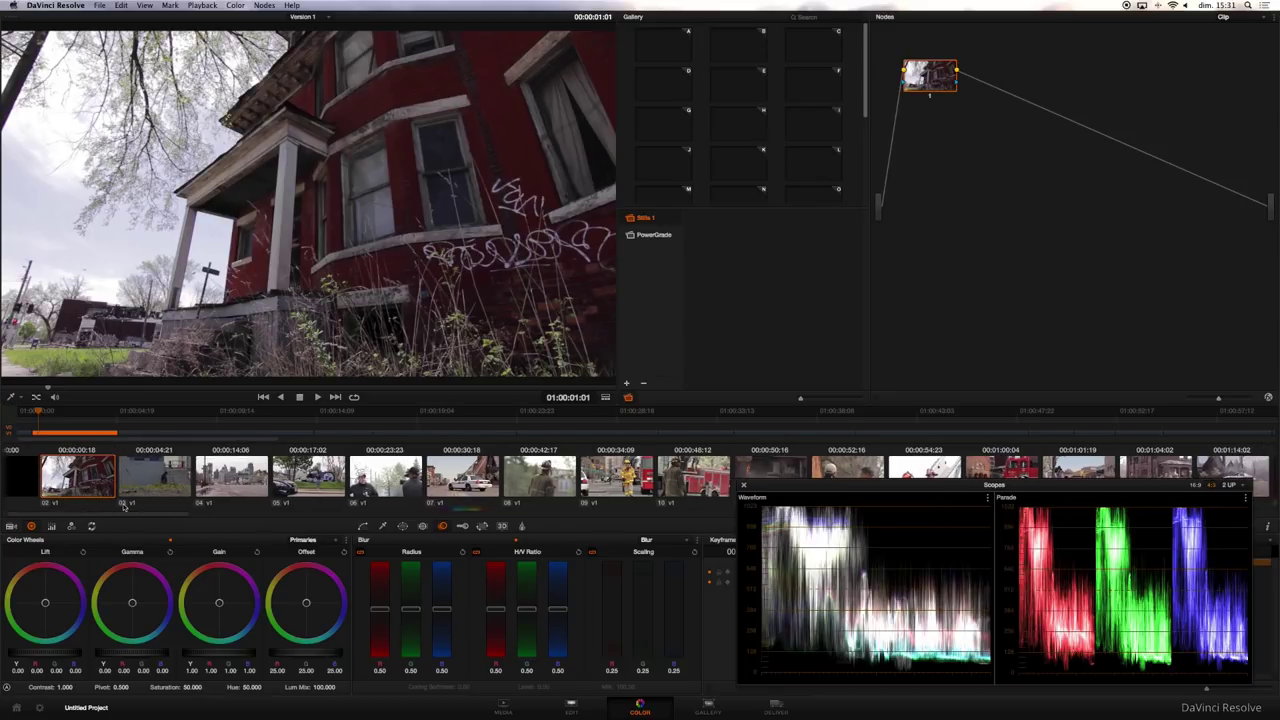
scroll(123, 507, right, 3)
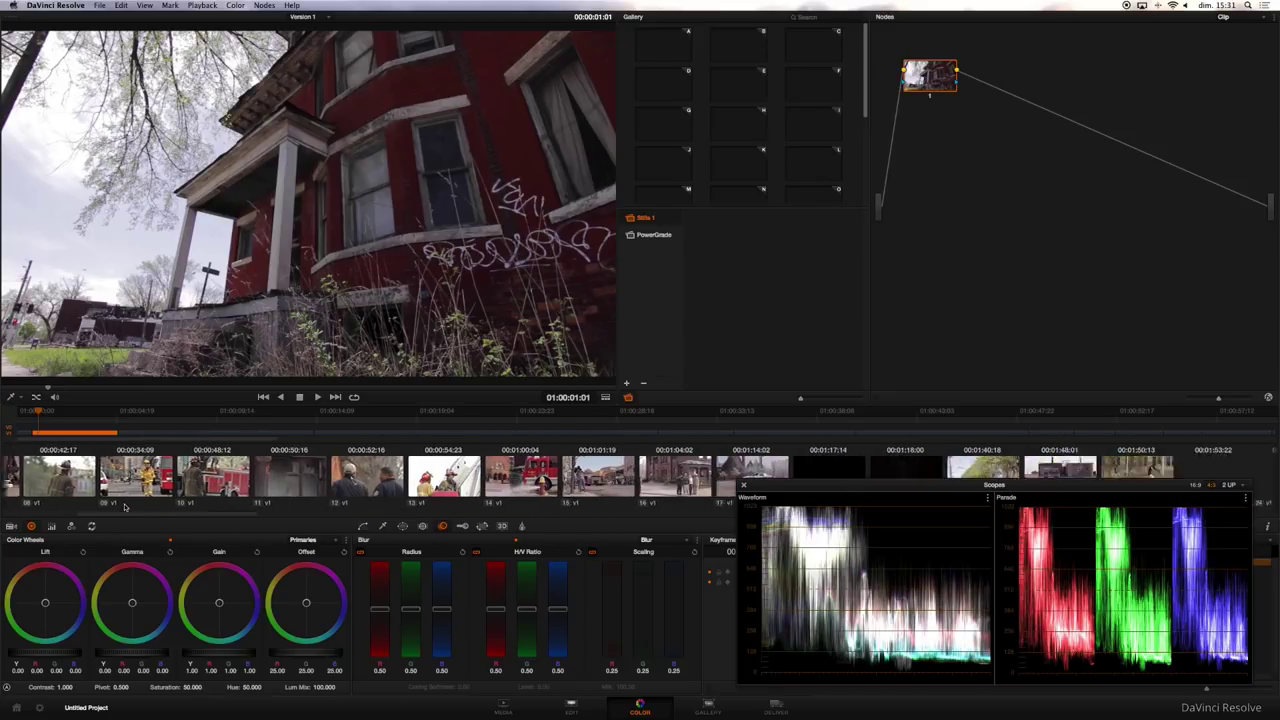
scroll(125, 507, right, 3)
scroll(130, 507, right, 3)
scroll(139, 507, right, 3)
scroll(139, 507, right, 3)
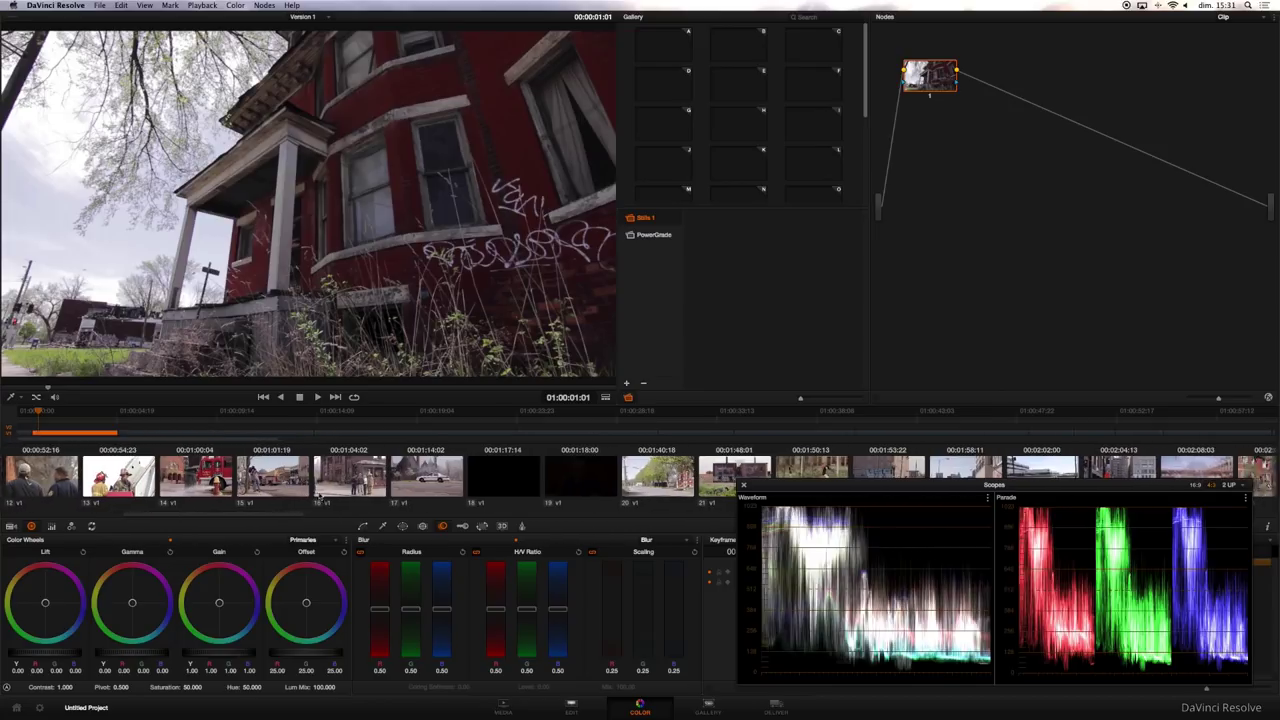
scroll(139, 507, right, 3)
scroll(139, 507, right, 3)
scroll(139, 507, right, 2)
click(455, 477)
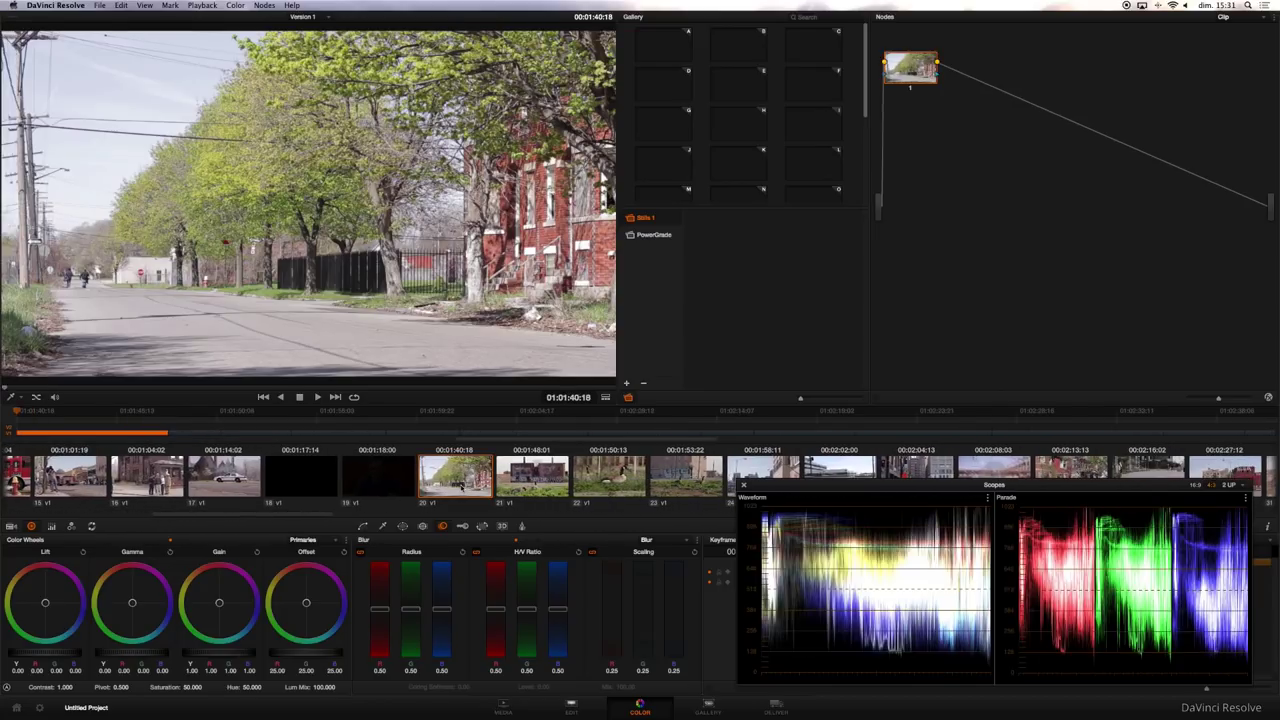
Load clip 24, the downtown street with graffiti-covered buildings.
scroll(470, 480, right, 2)
scroll(470, 480, right, 3)
scroll(480, 482, right, 2)
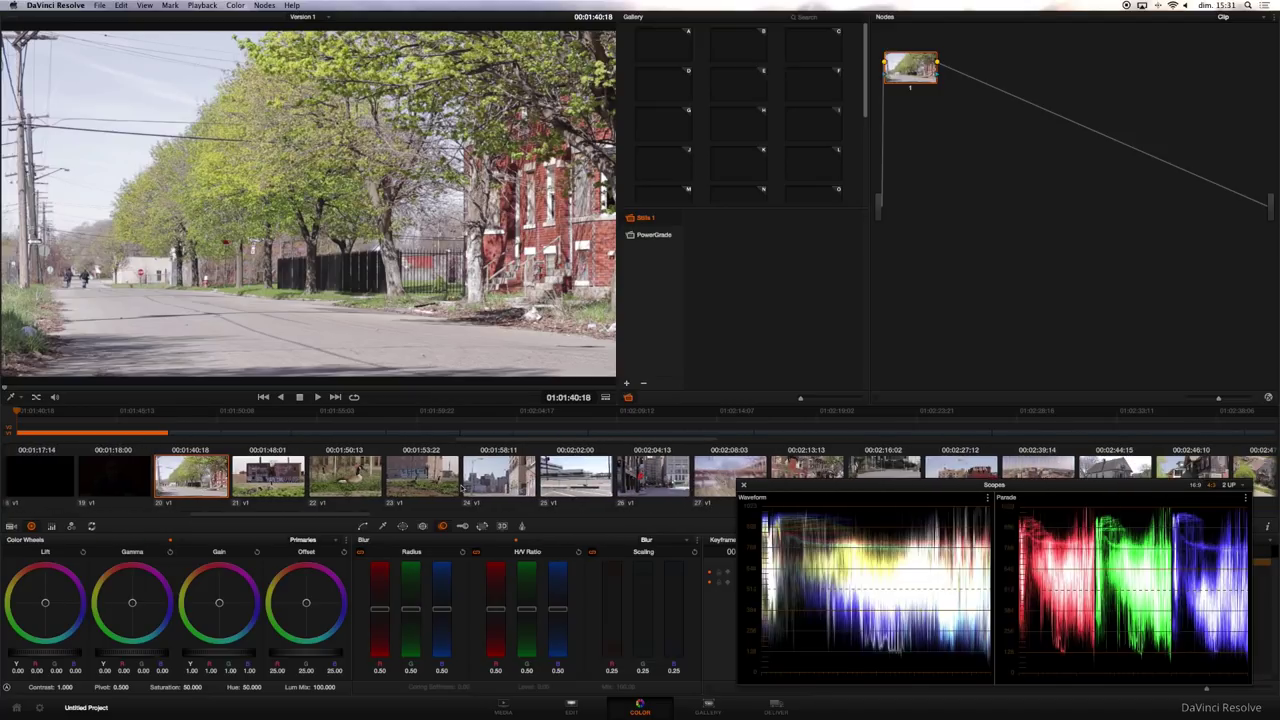
click(487, 484)
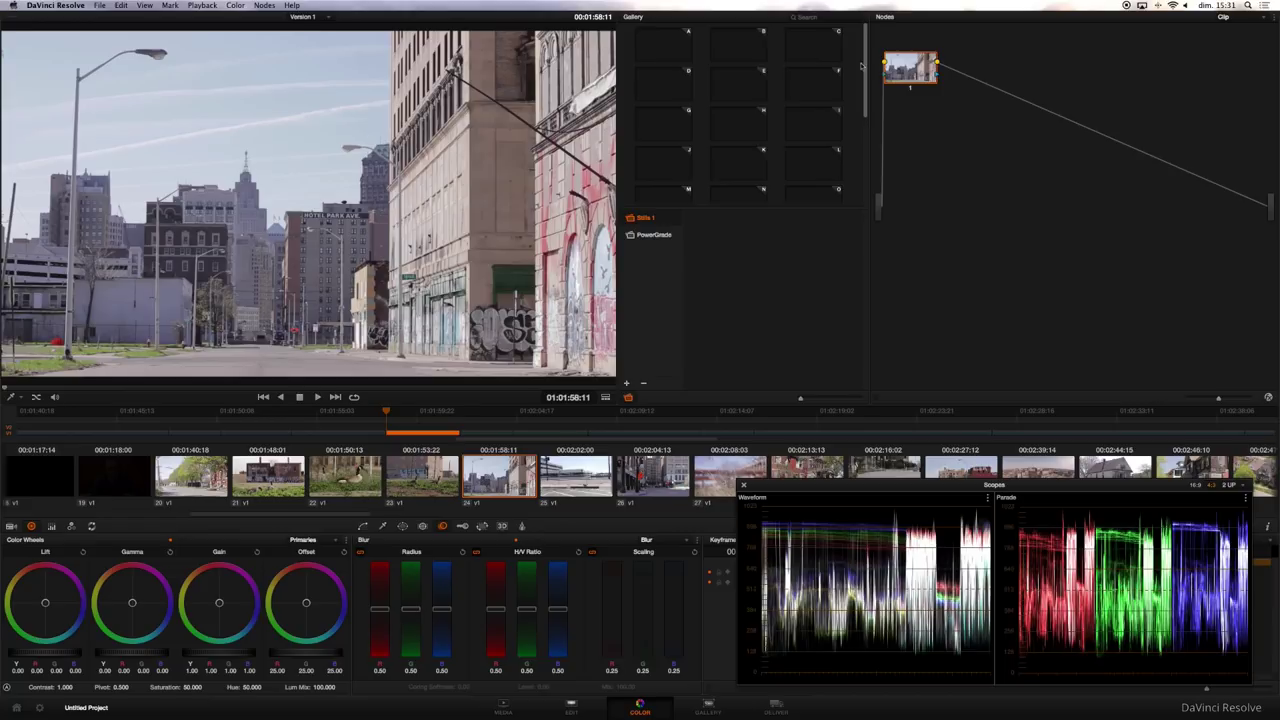
drag(914, 70, 935, 88)
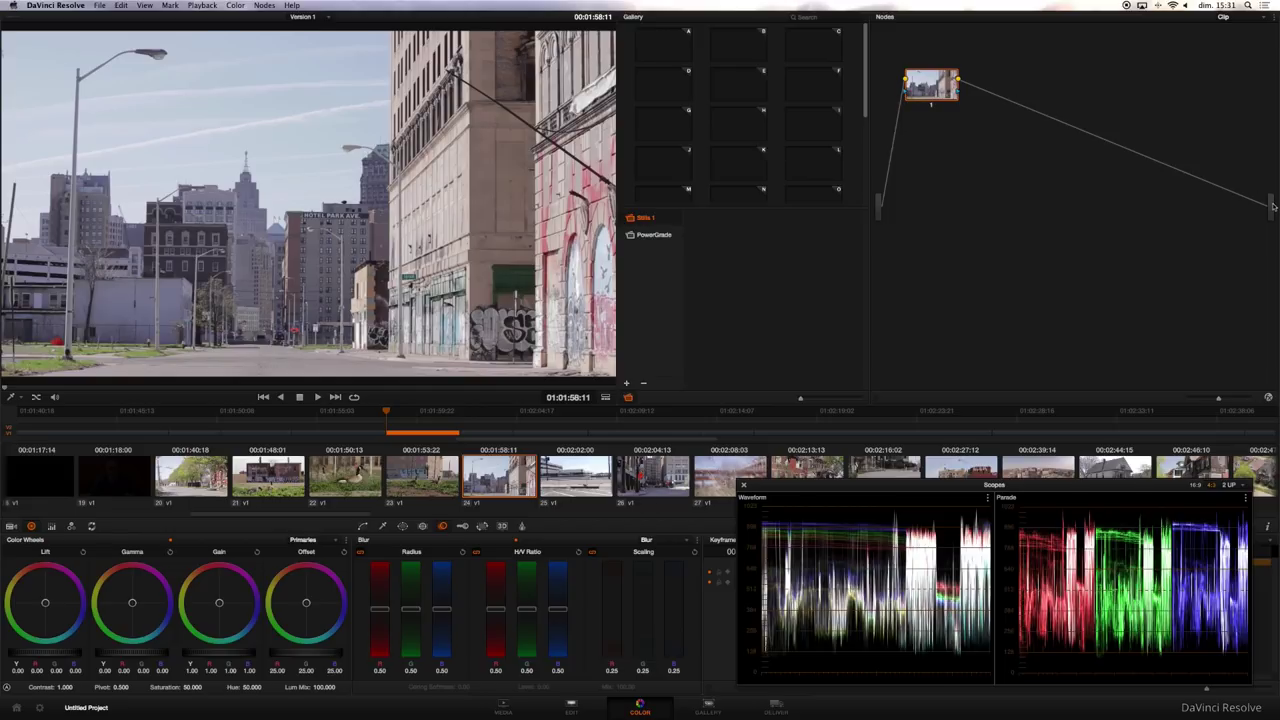
drag(914, 81, 909, 85)
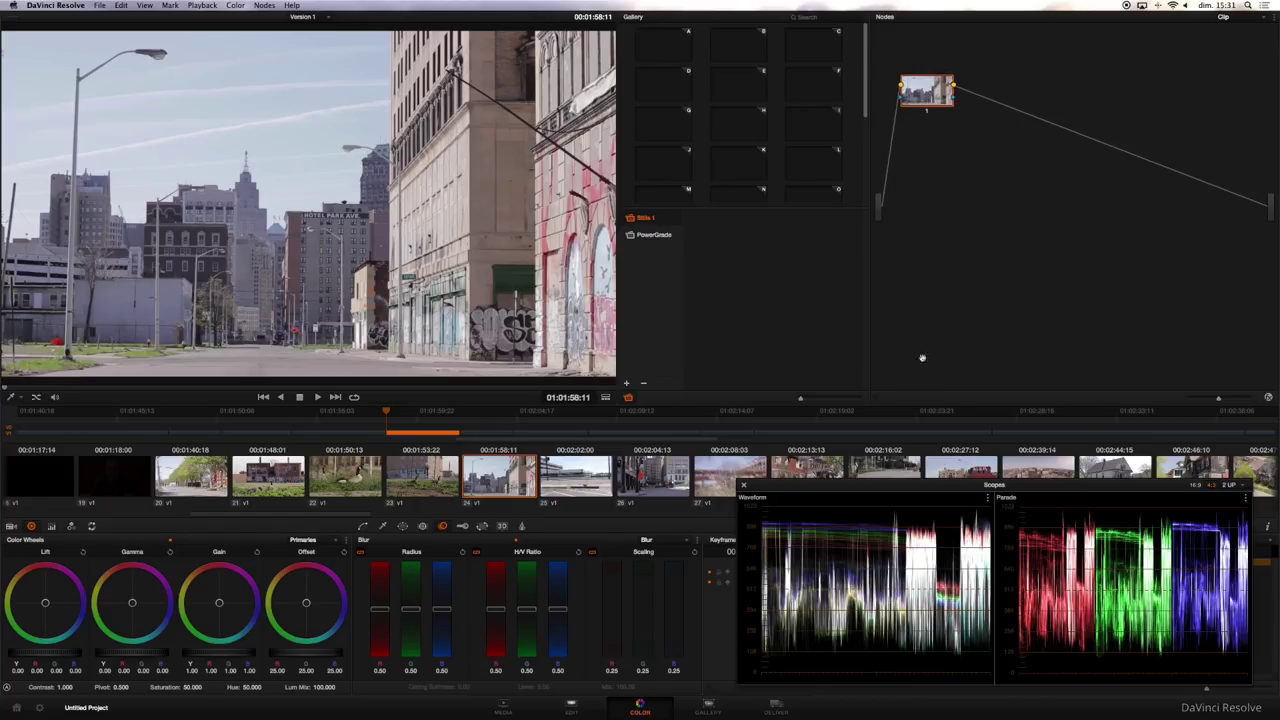
drag(894, 489, 880, 484)
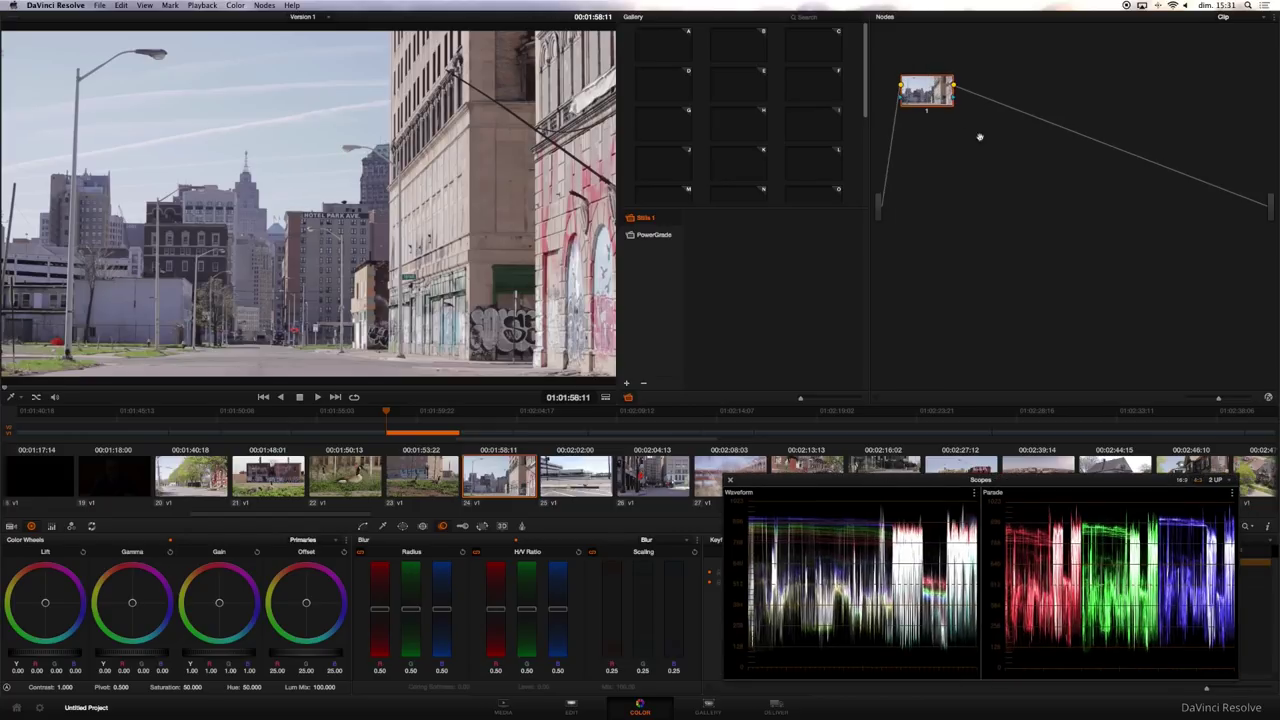
Label node 1 'Contrast' and nudge it slightly right in the node graph.
right_click(921, 89)
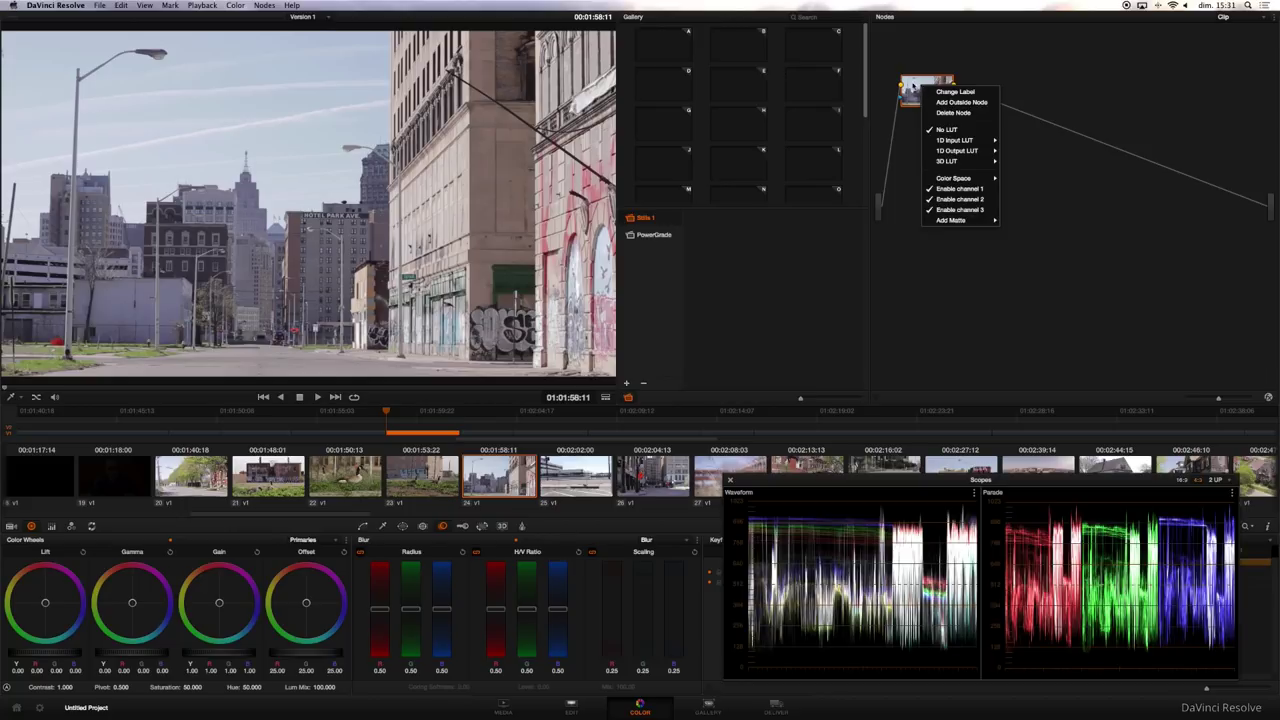
click(914, 88)
right_click(916, 88)
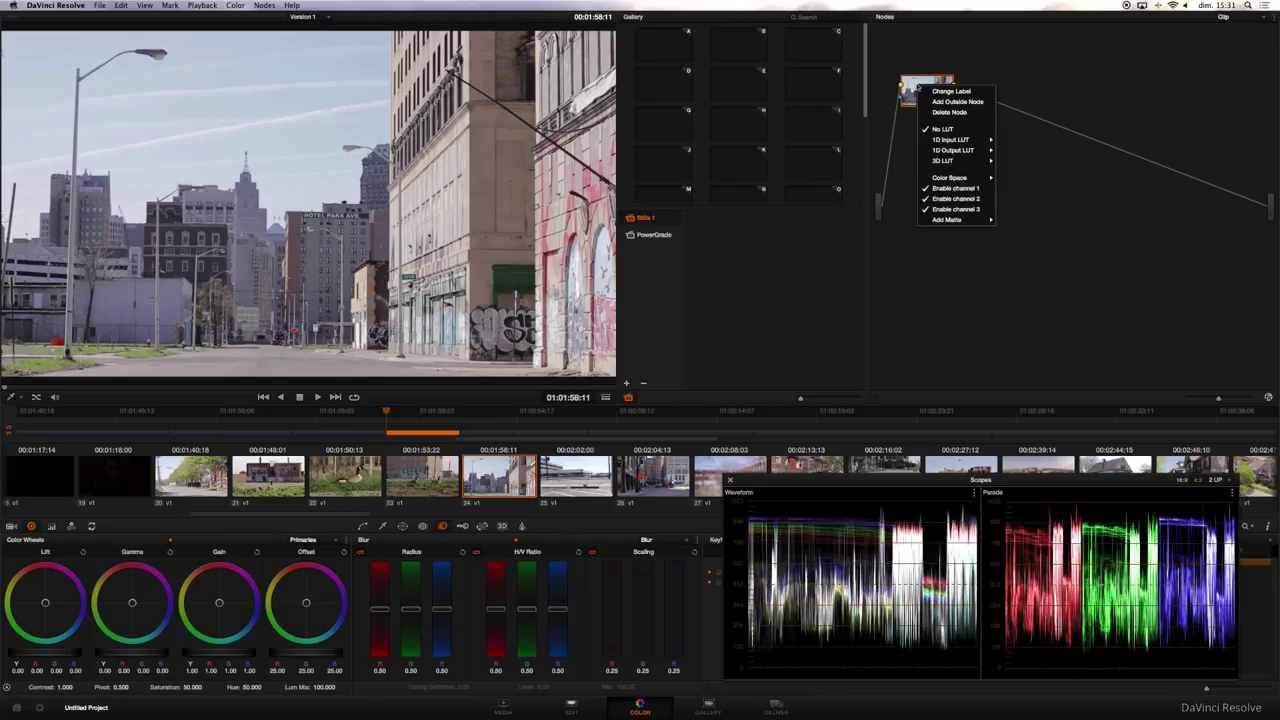
click(933, 92)
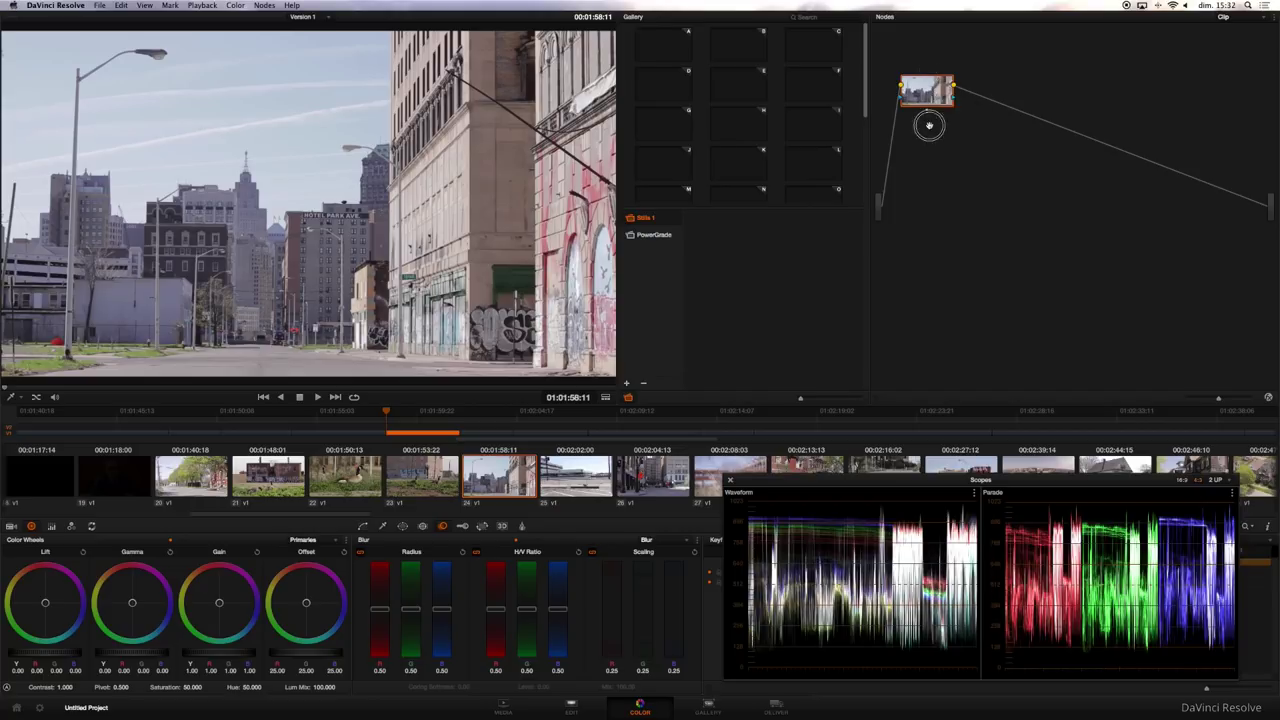
right_click(910, 82)
click(906, 84)
right_click(907, 84)
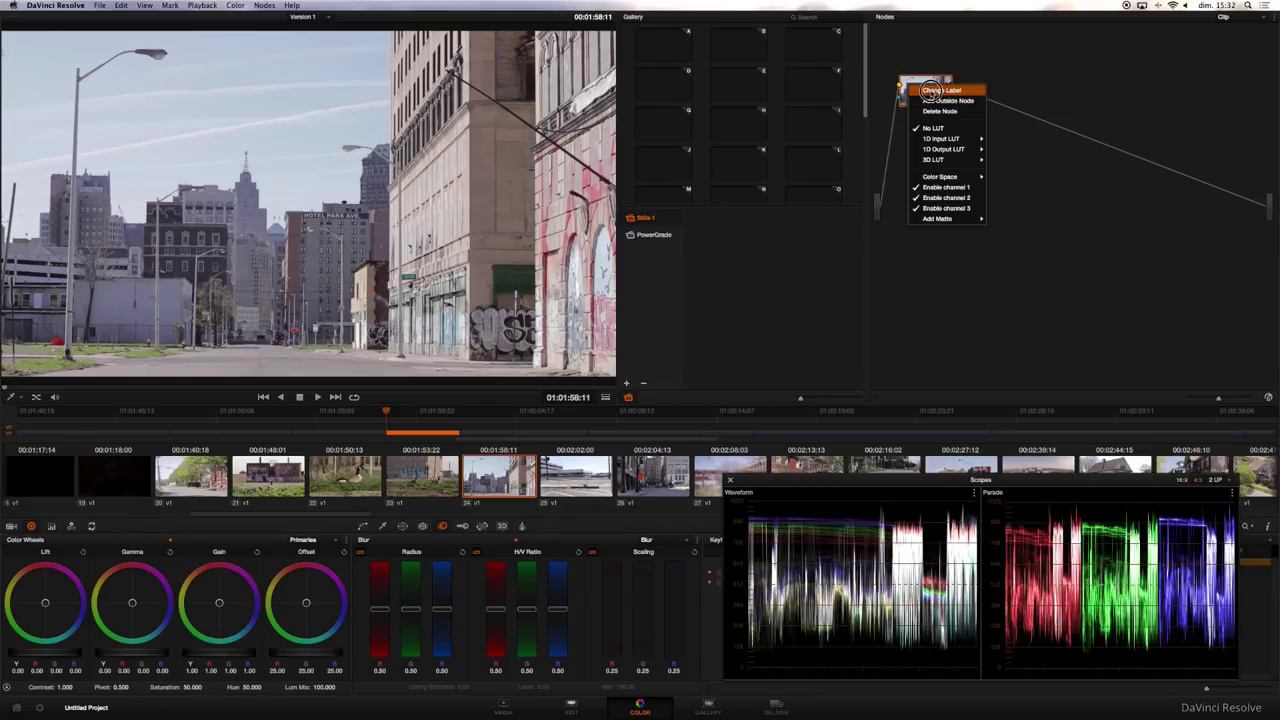
click(935, 90)
text(Contrast)
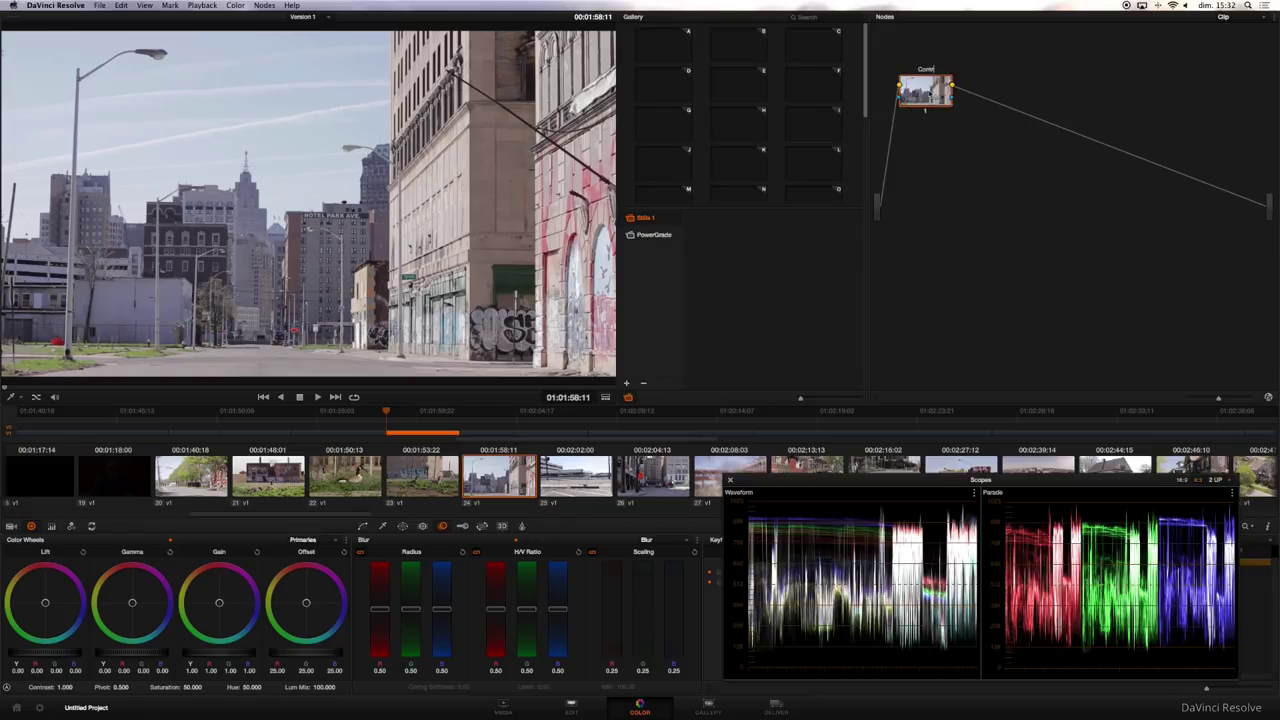
key(Return)
drag(930, 95, 938, 92)
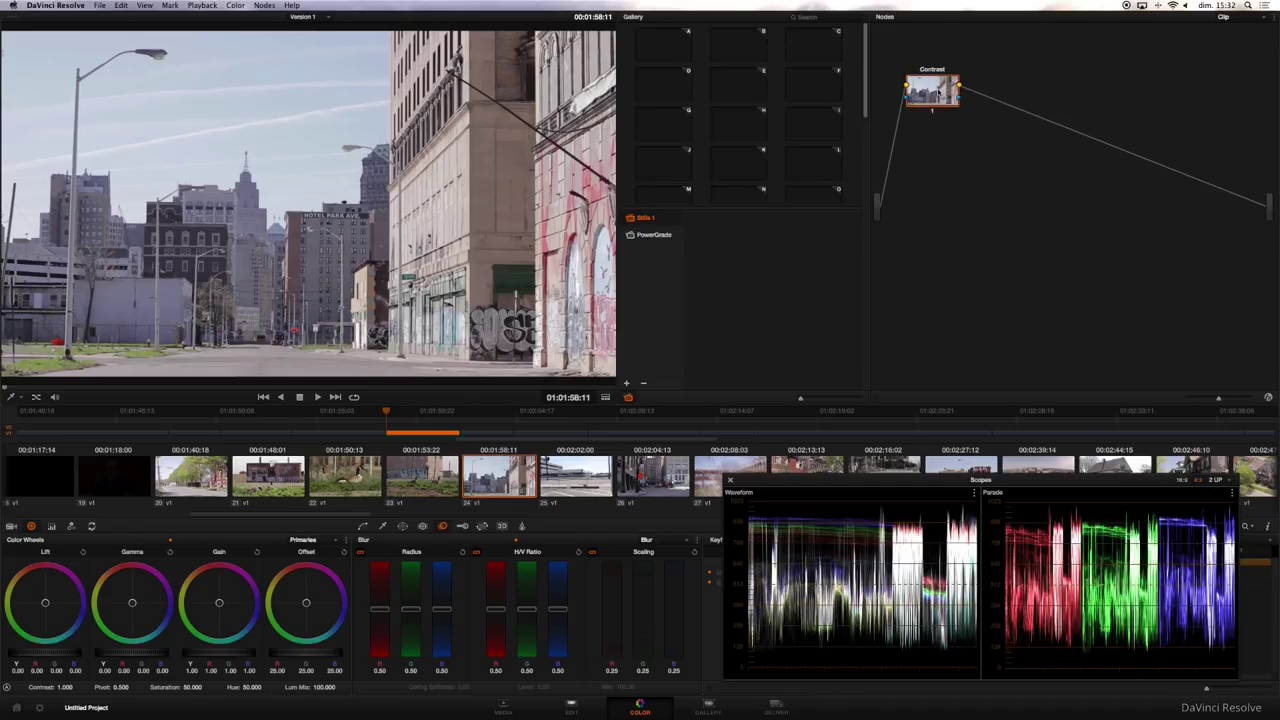
Set the Contrast node's master wheels to Lift -0.05 and Gain 1.03.
drag(865, 483, 767, 241)
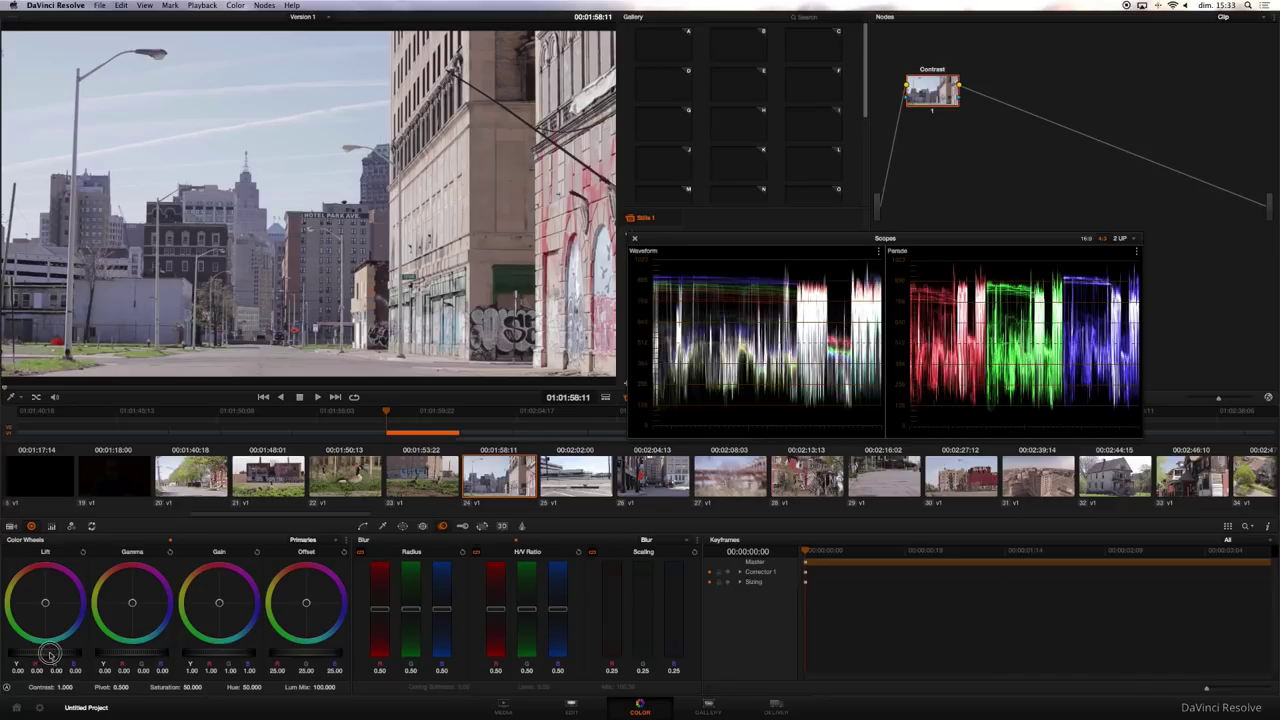
mouse_move(43, 655)
mouse_down()
mouse_move(190, 655)
mouse_move(3, 652)
mouse_move(25, 656)
mouse_up()
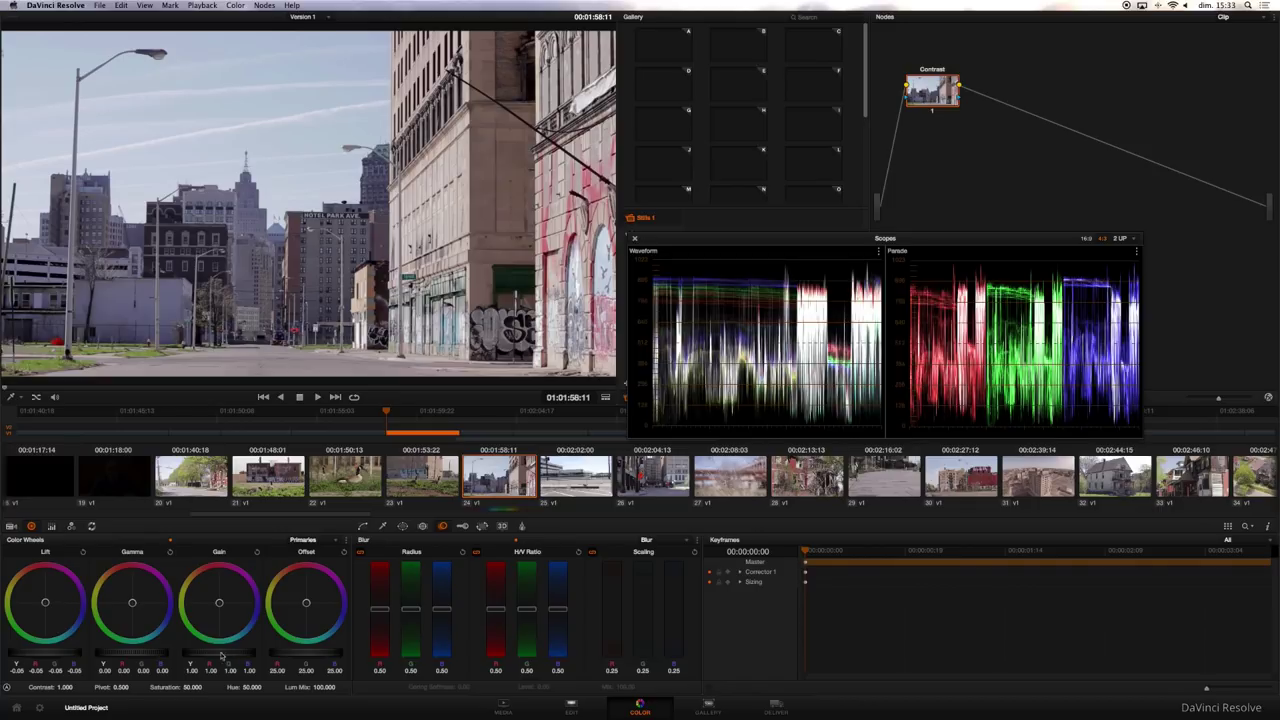
drag(222, 655, 239, 655)
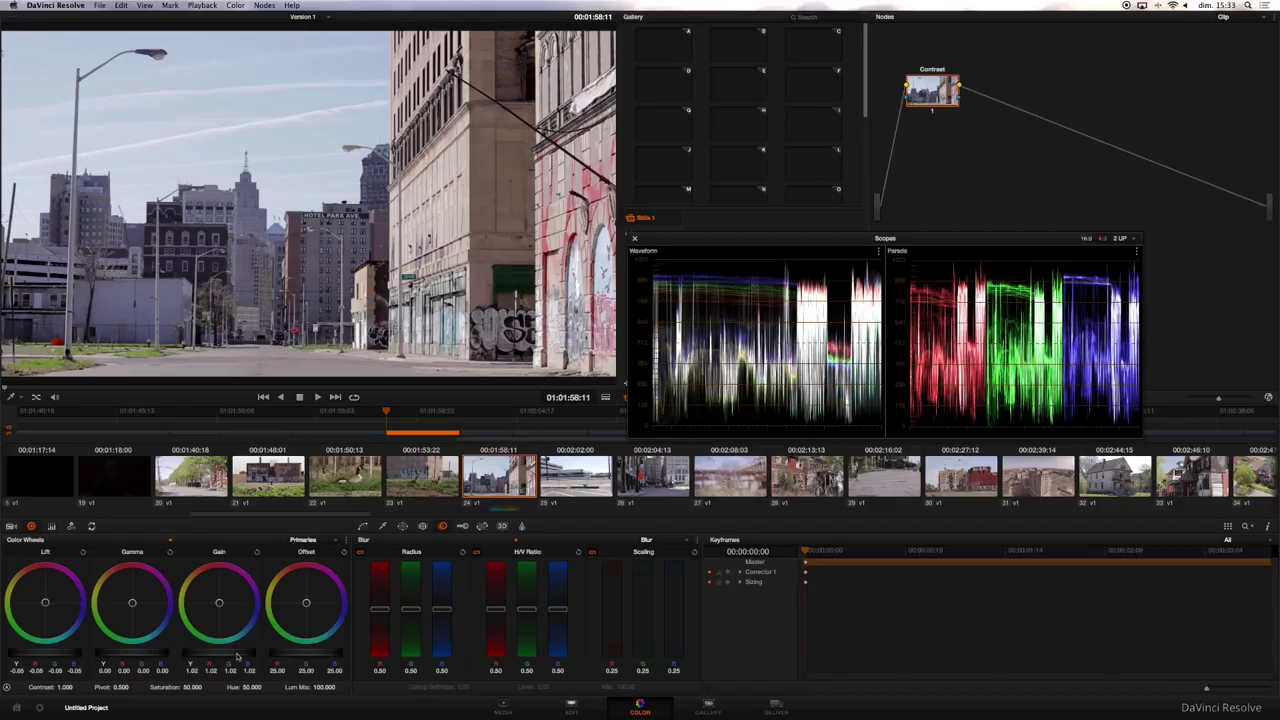
drag(219, 655, 534, 650)
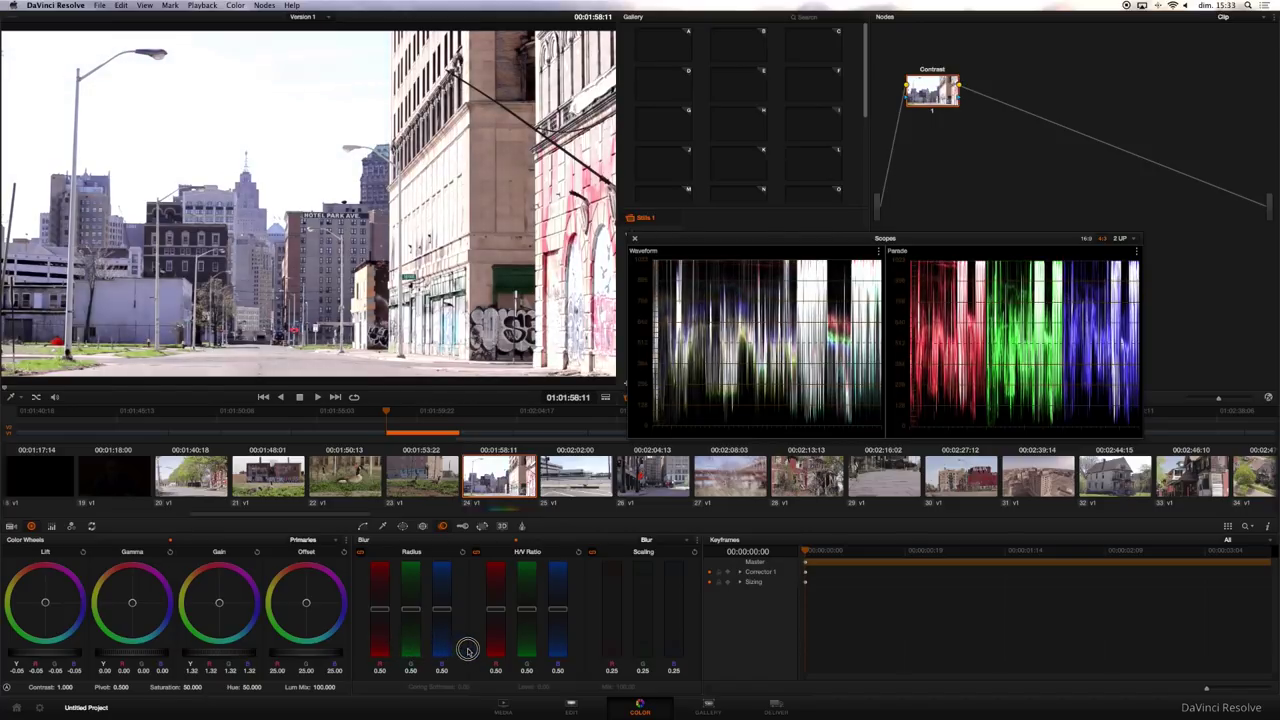
drag(534, 650, 608, 648)
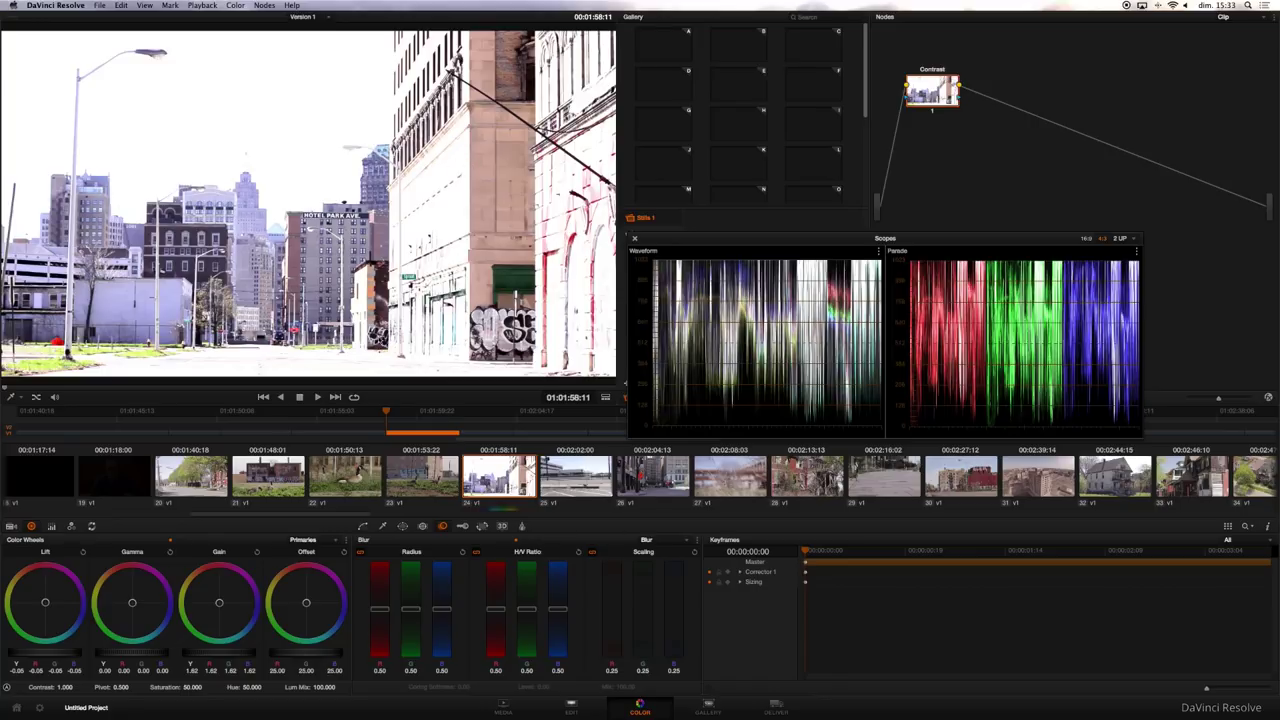
mouse_move(190, 658)
mouse_down()
mouse_move(286, 652)
mouse_move(75, 668)
mouse_up()
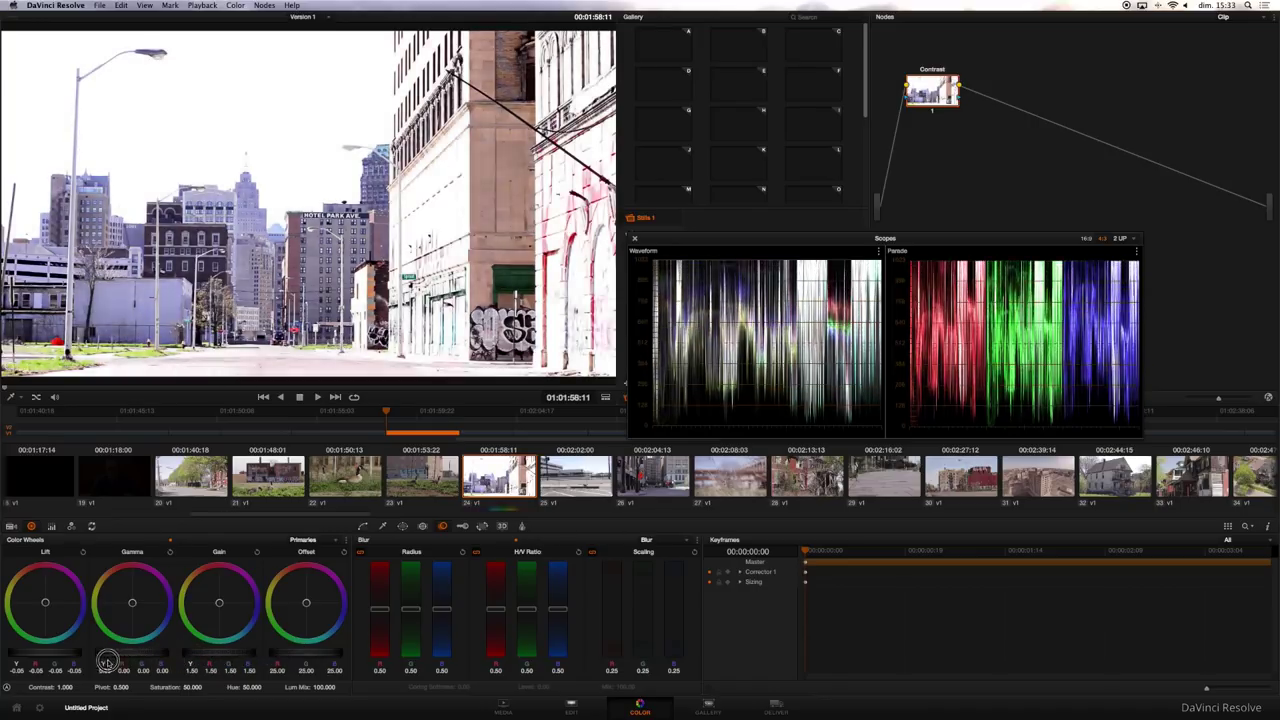
mouse_move(75, 668)
mouse_down()
mouse_move(137, 656)
mouse_move(121, 656)
mouse_up()
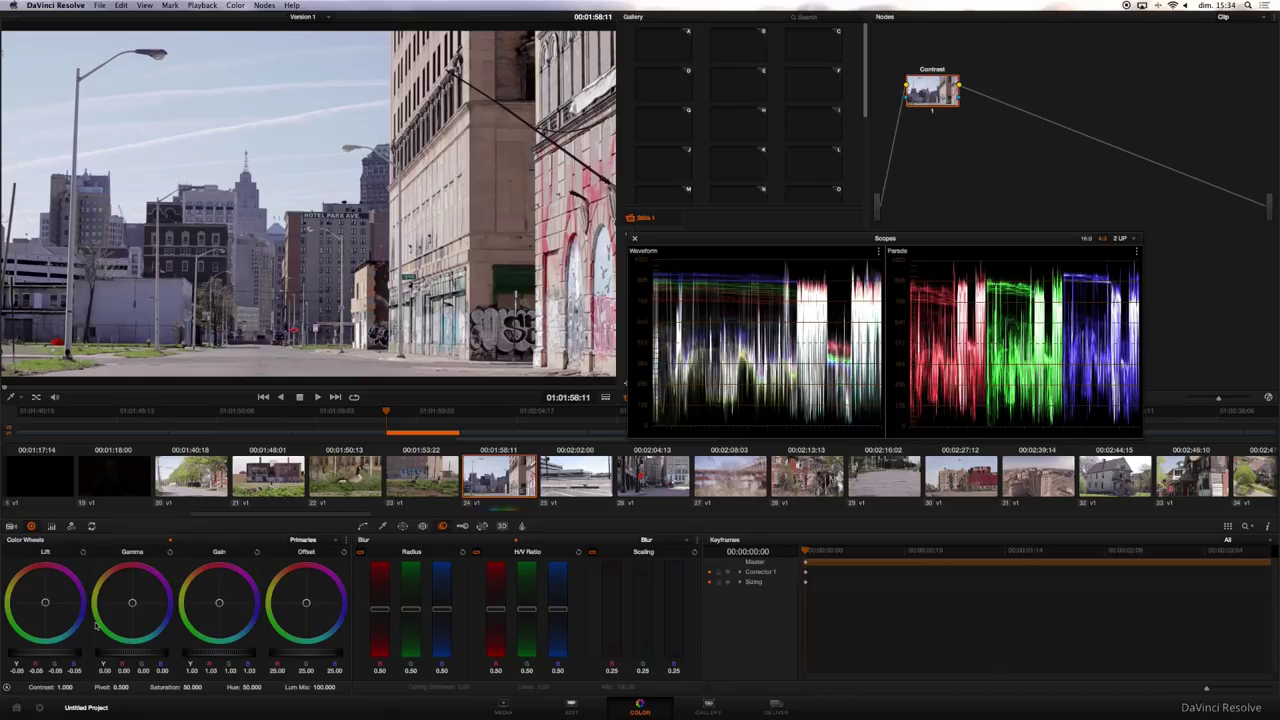
Raise Gamma to 0.05 and lower Lift to -0.06 on the Contrast node.
drag(117, 659, 252, 656)
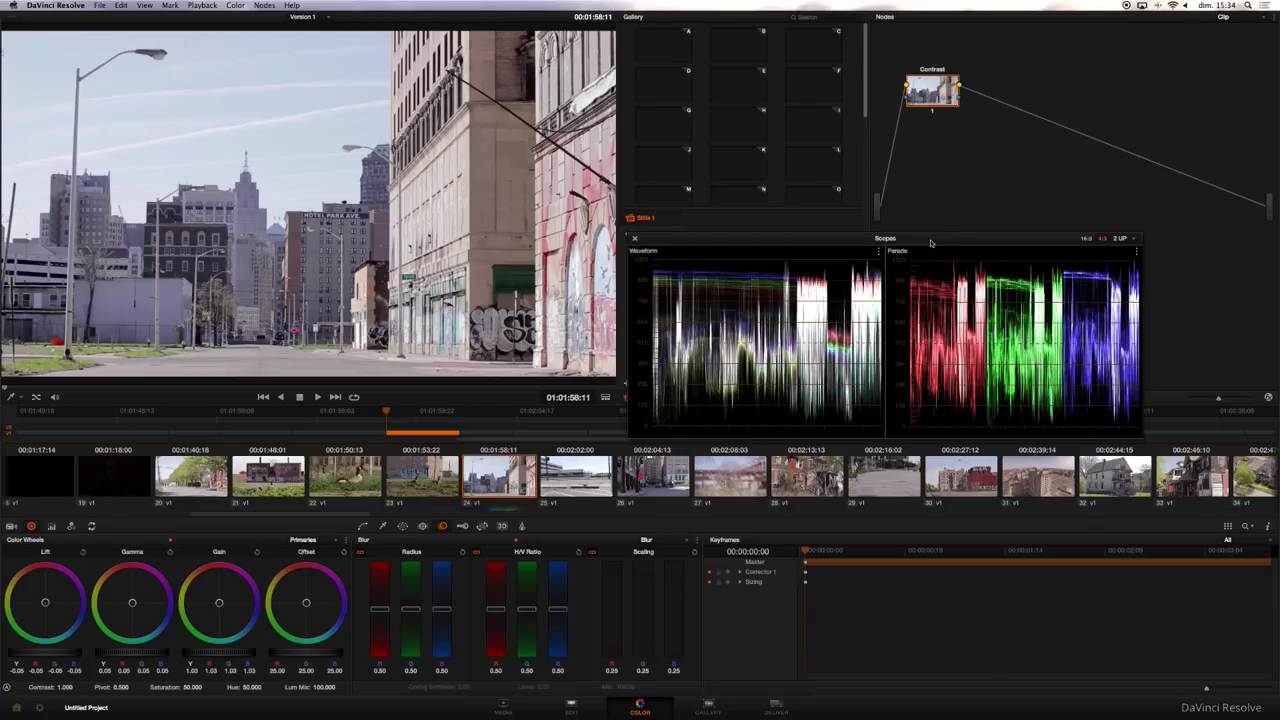
mouse_move(930, 241)
mouse_down()
mouse_move(964, 248)
mouse_move(946, 254)
mouse_up()
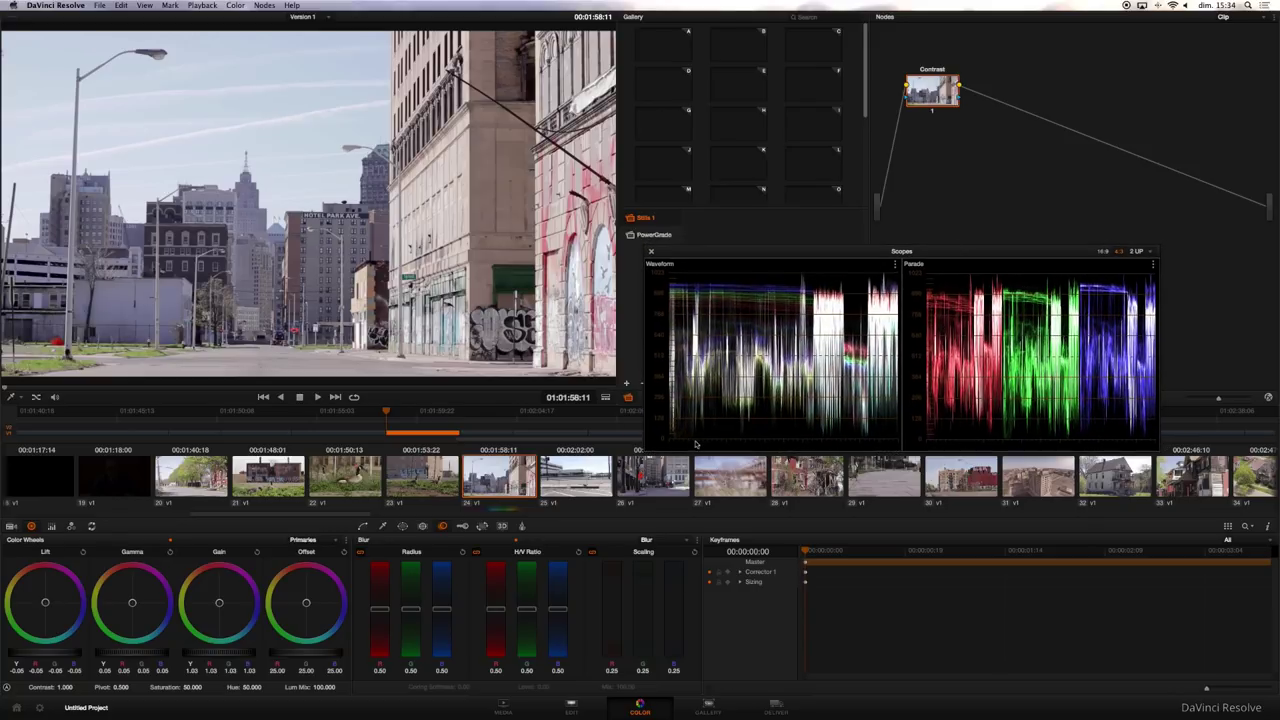
drag(65, 656, 46, 656)
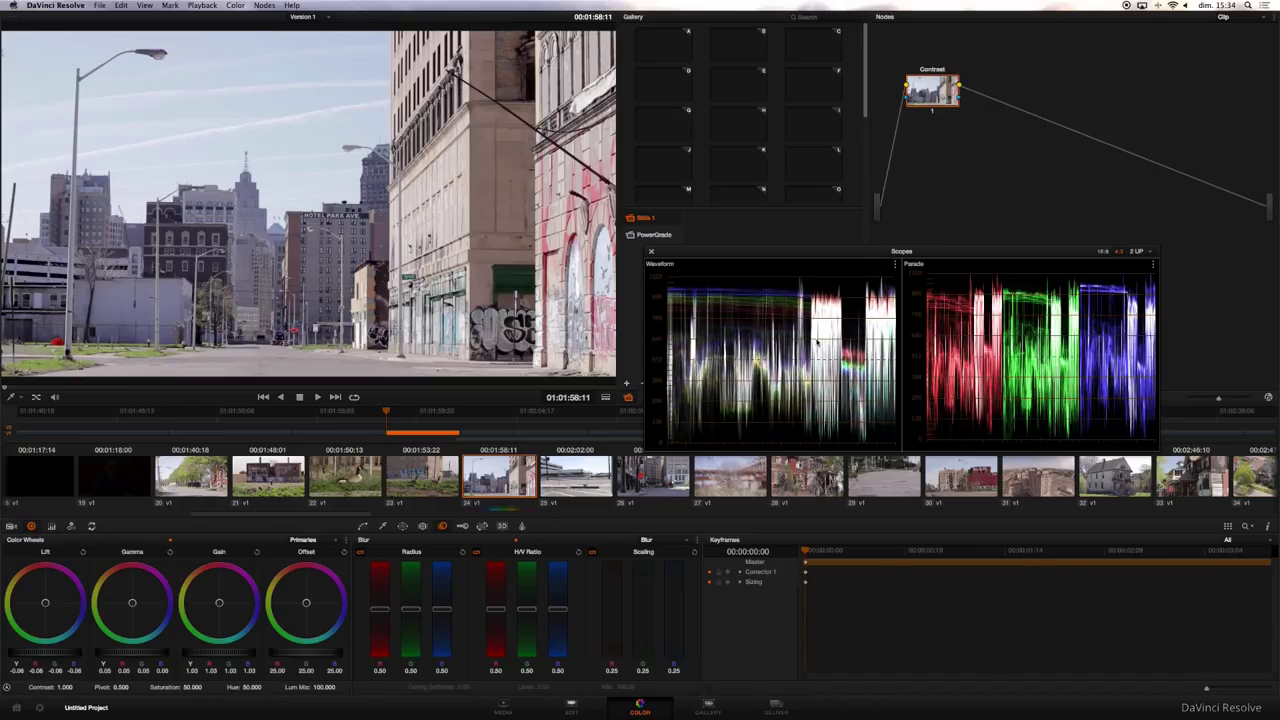
click(932, 111)
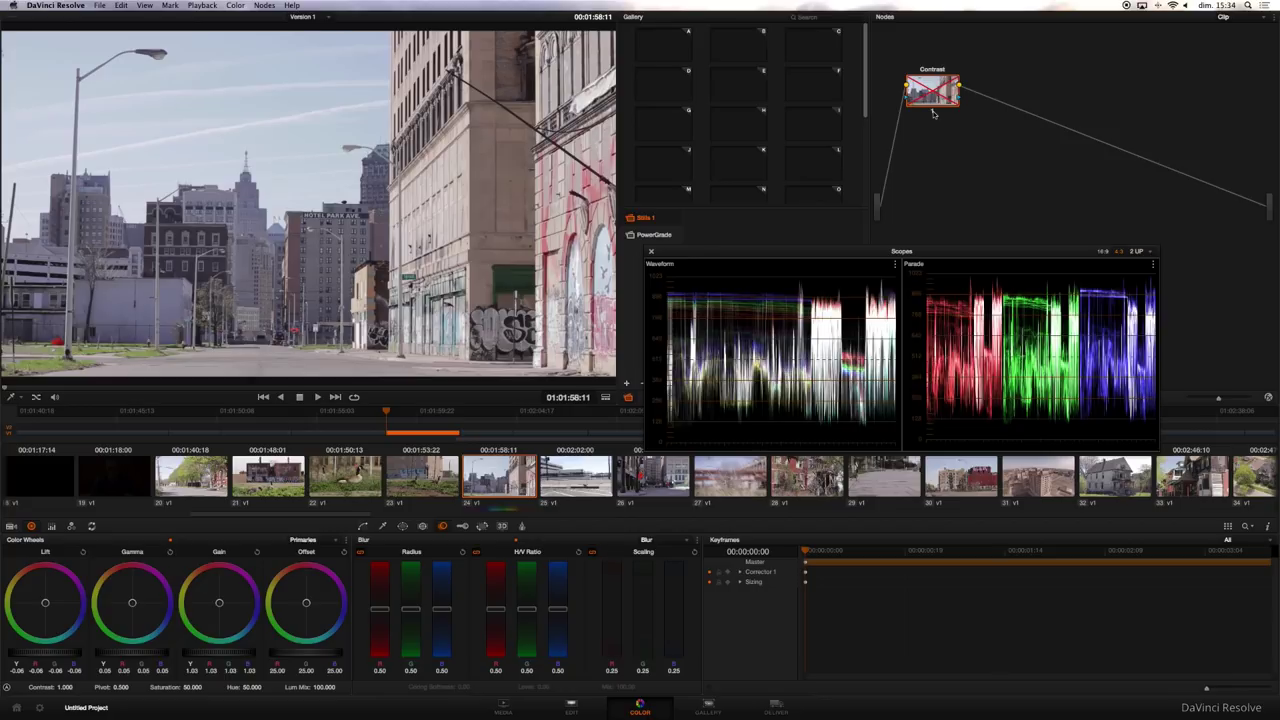
click(933, 112)
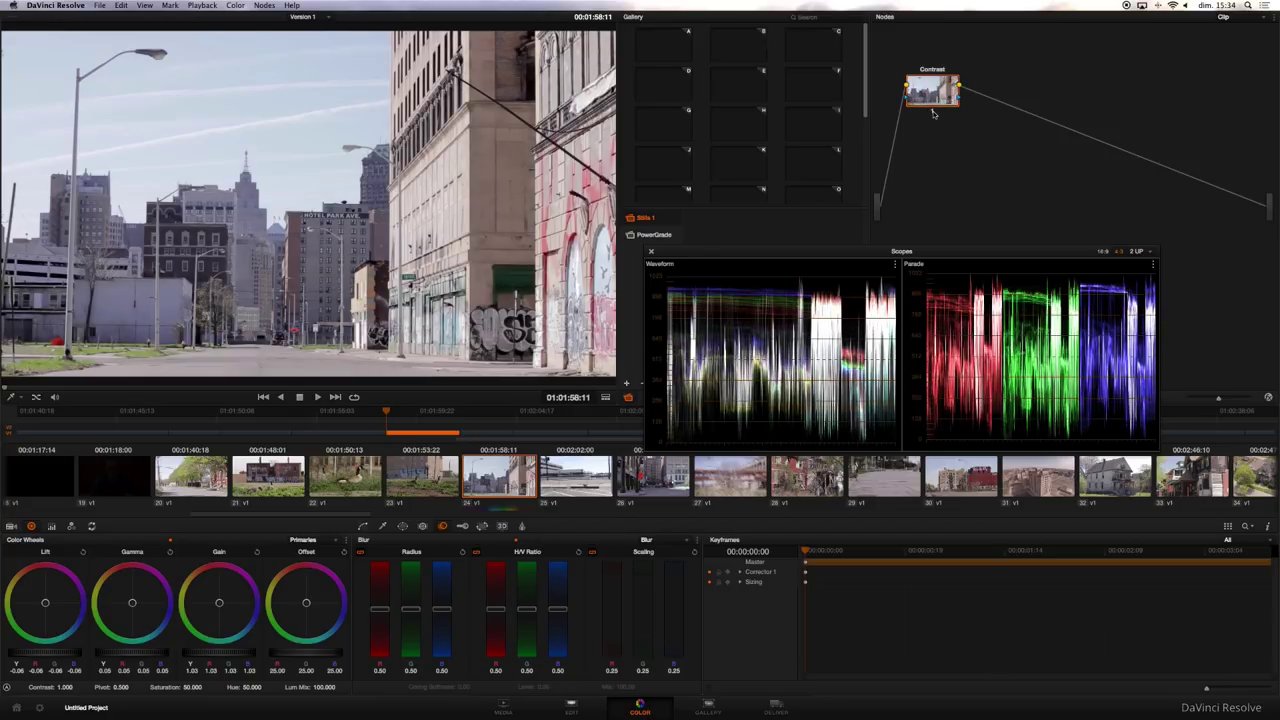
key(ctrl+d)
key(ctrl+d)
key(ctrl+d)
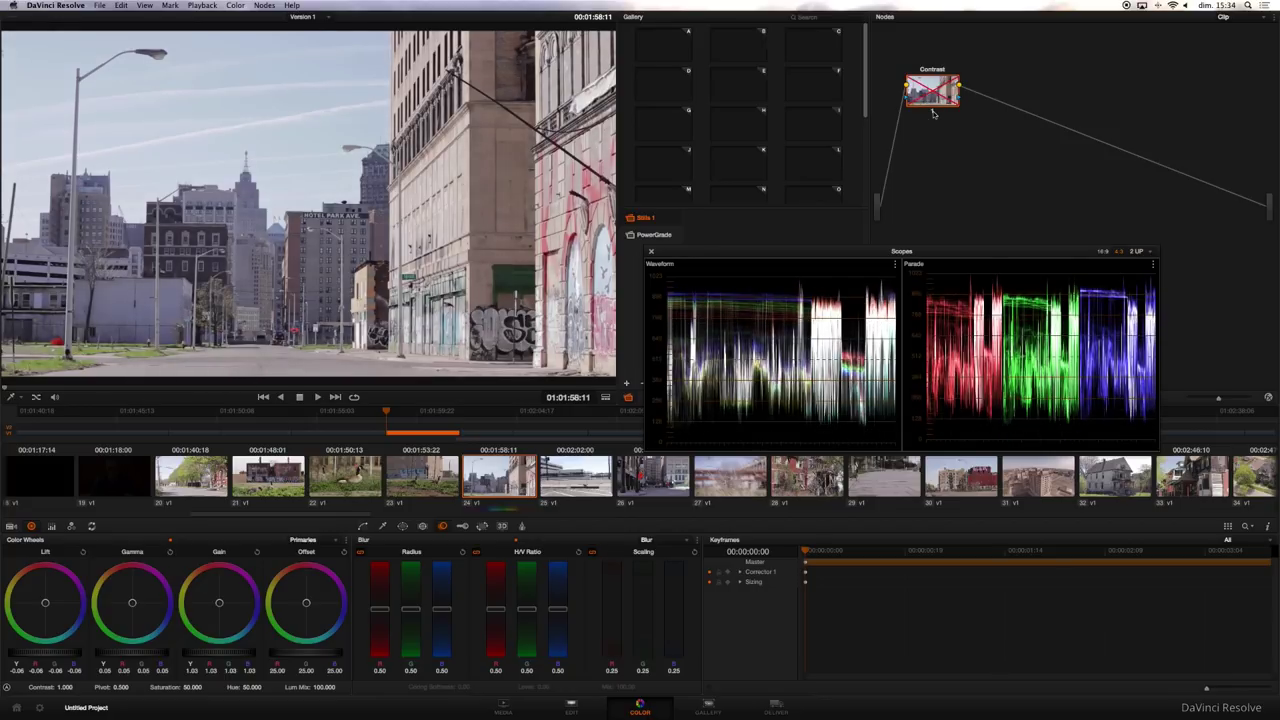
key(ctrl+d)
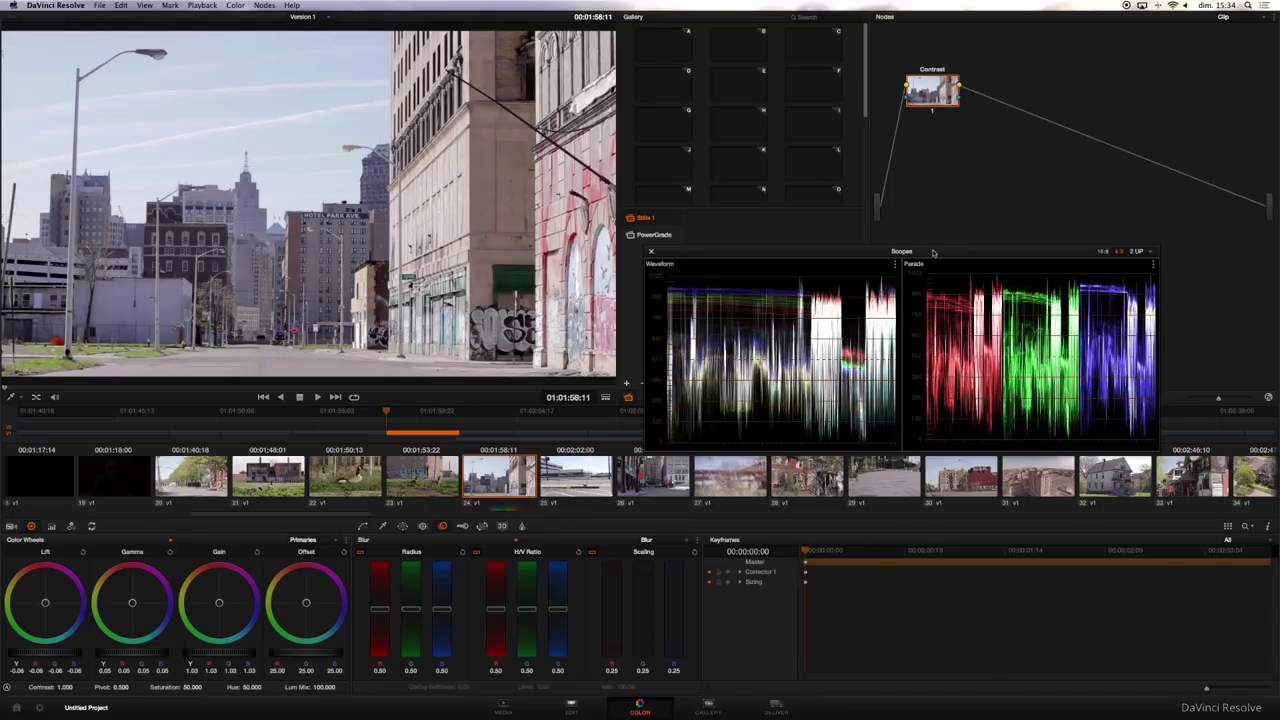
drag(931, 254, 1023, 482)
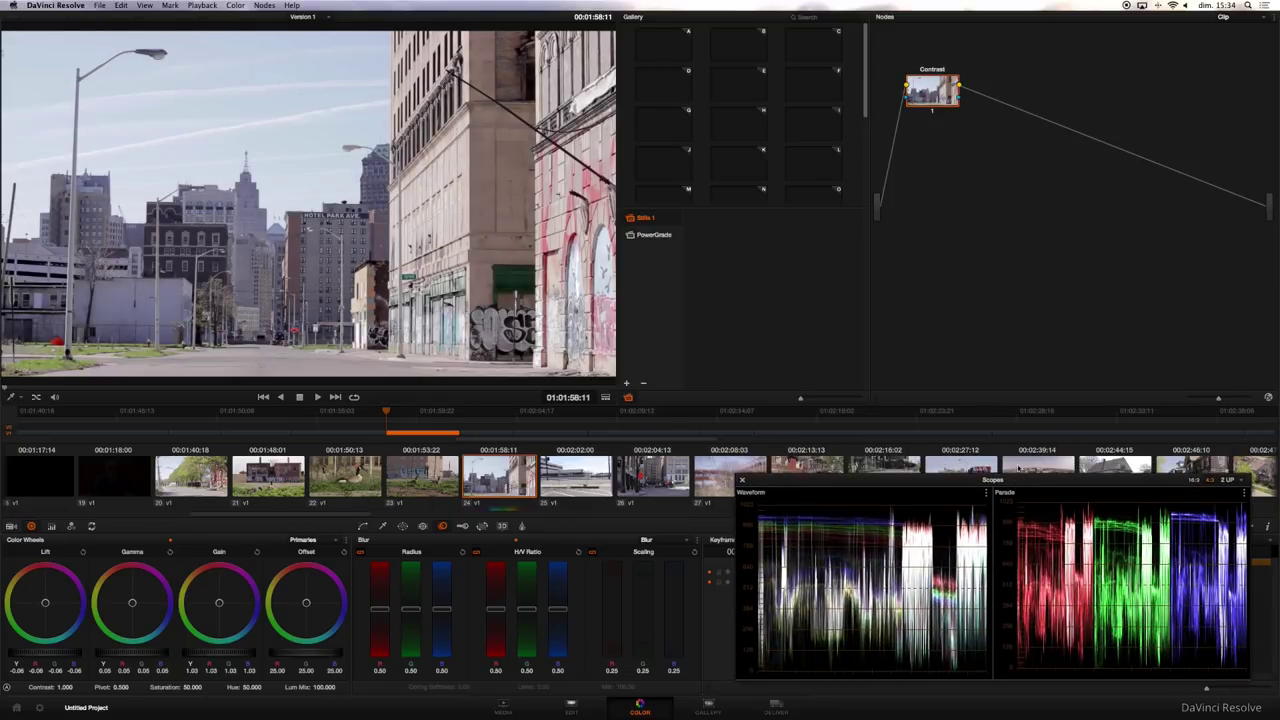
drag(922, 93, 915, 96)
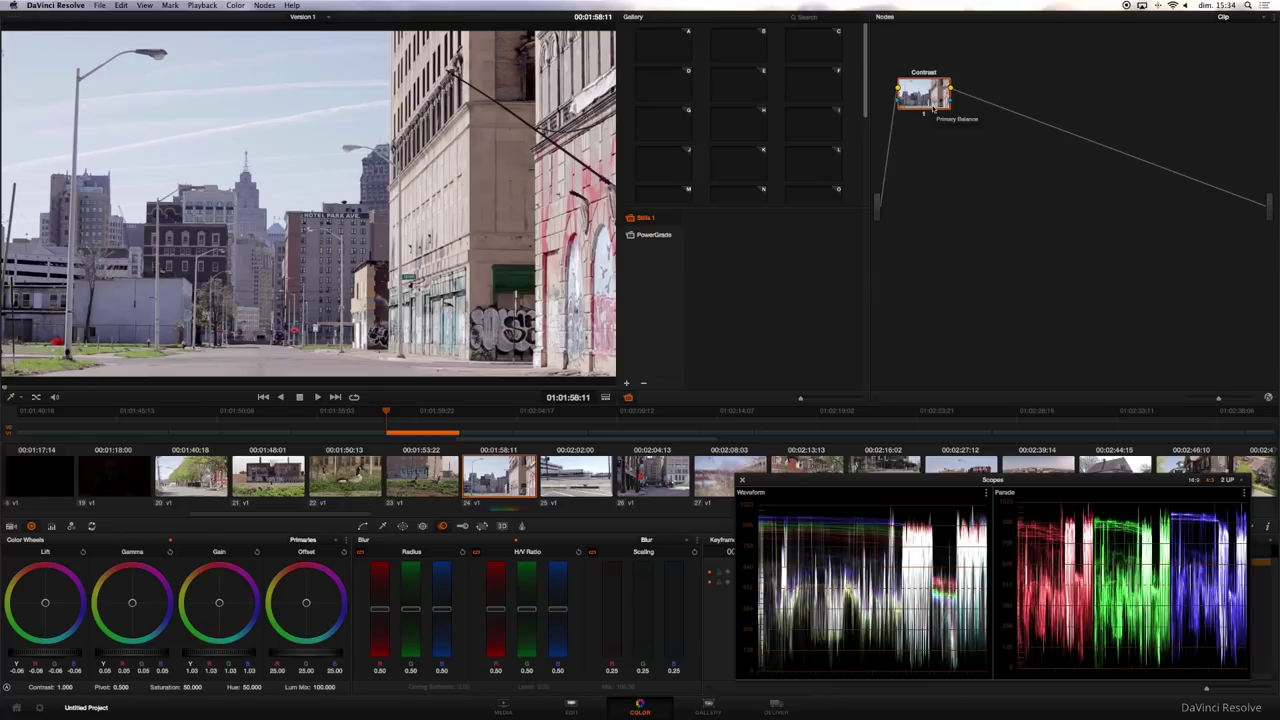
Add a serial node after Contrast via the Nodes menu and label it 'Color'.
click(265, 6)
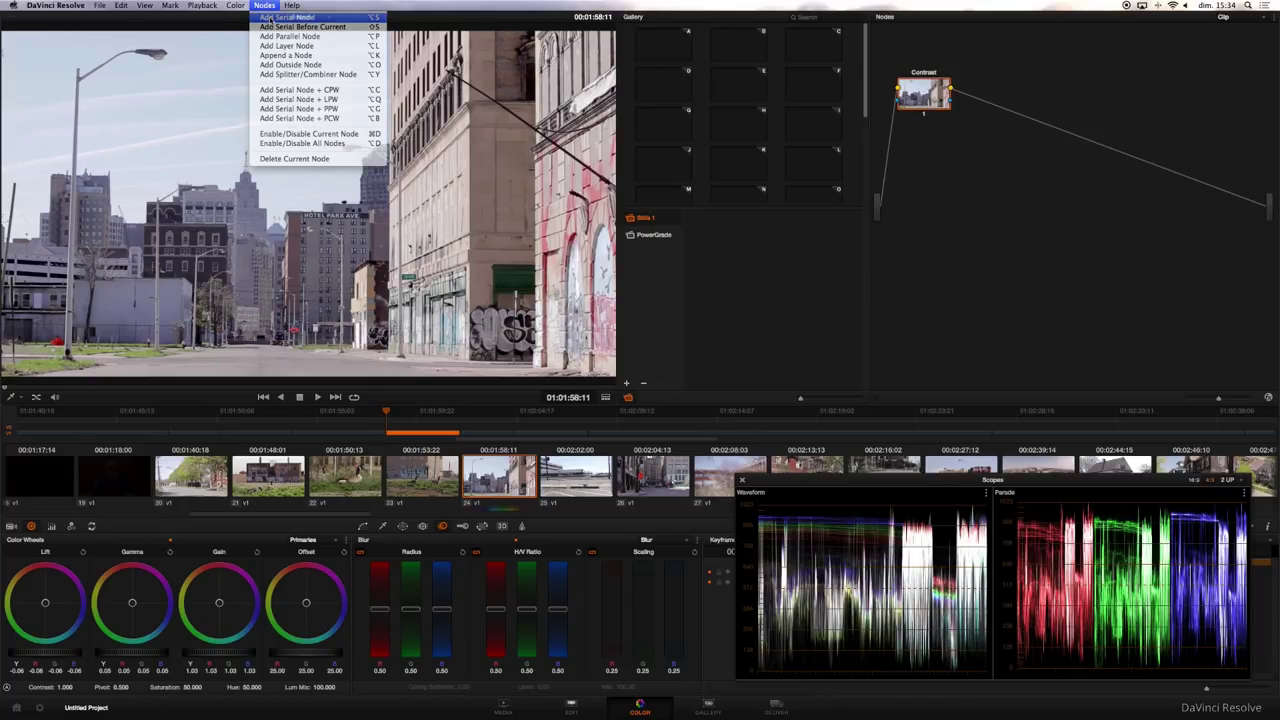
click(270, 18)
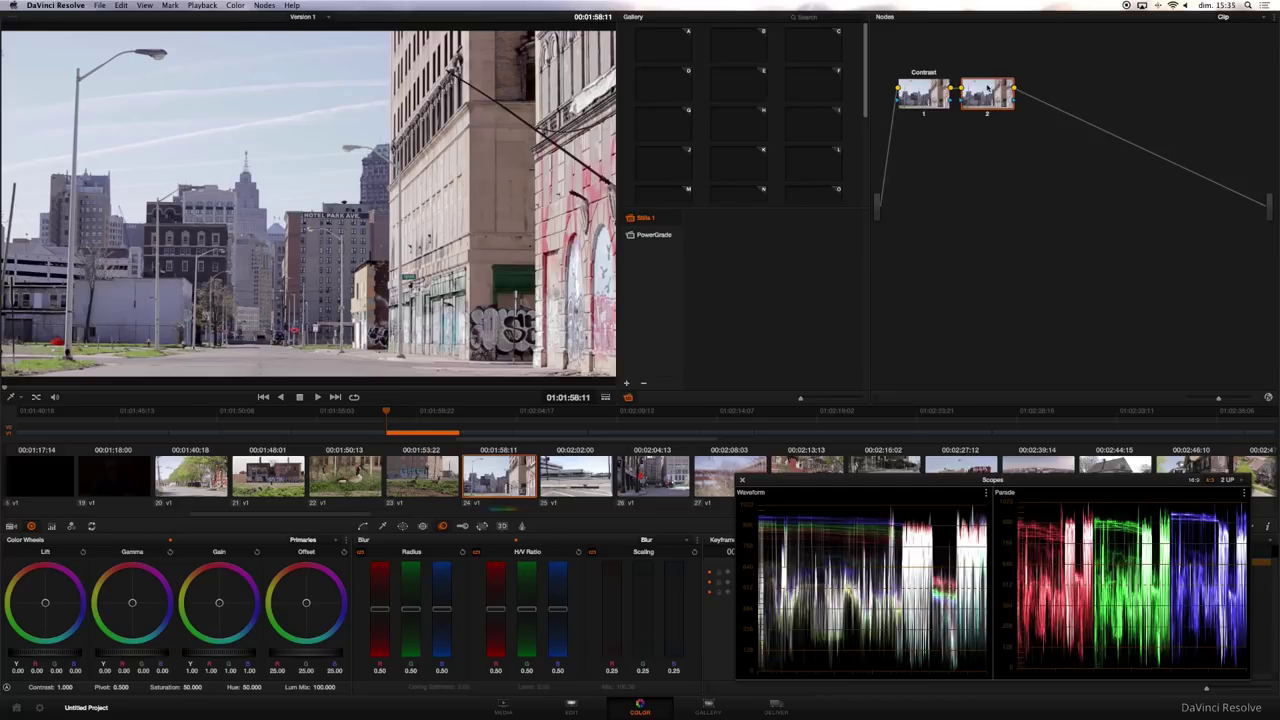
right_click(987, 88)
click(1008, 90)
text(Color)
key(Return)
drag(1034, 488, 962, 259)
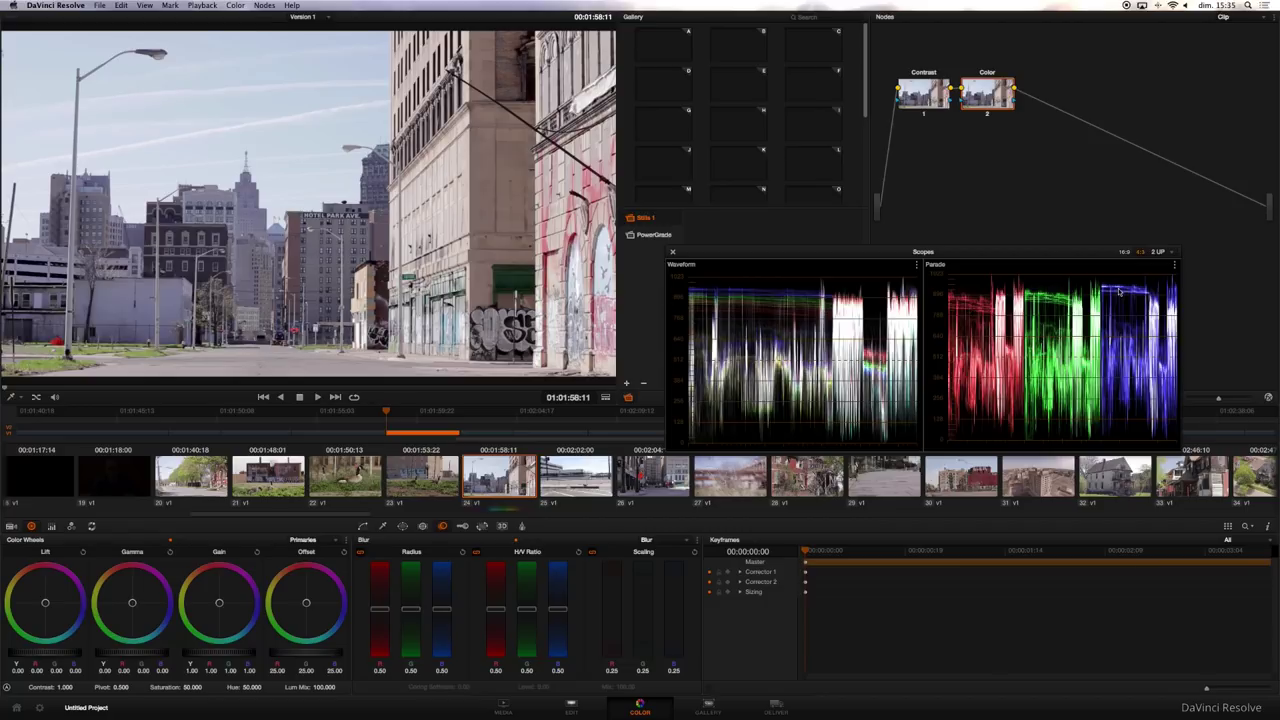
Shift Gain balance slightly away from blue and nudge Lift, toggling the Color node to compare.
click(219, 604)
drag(219, 604, 211, 599)
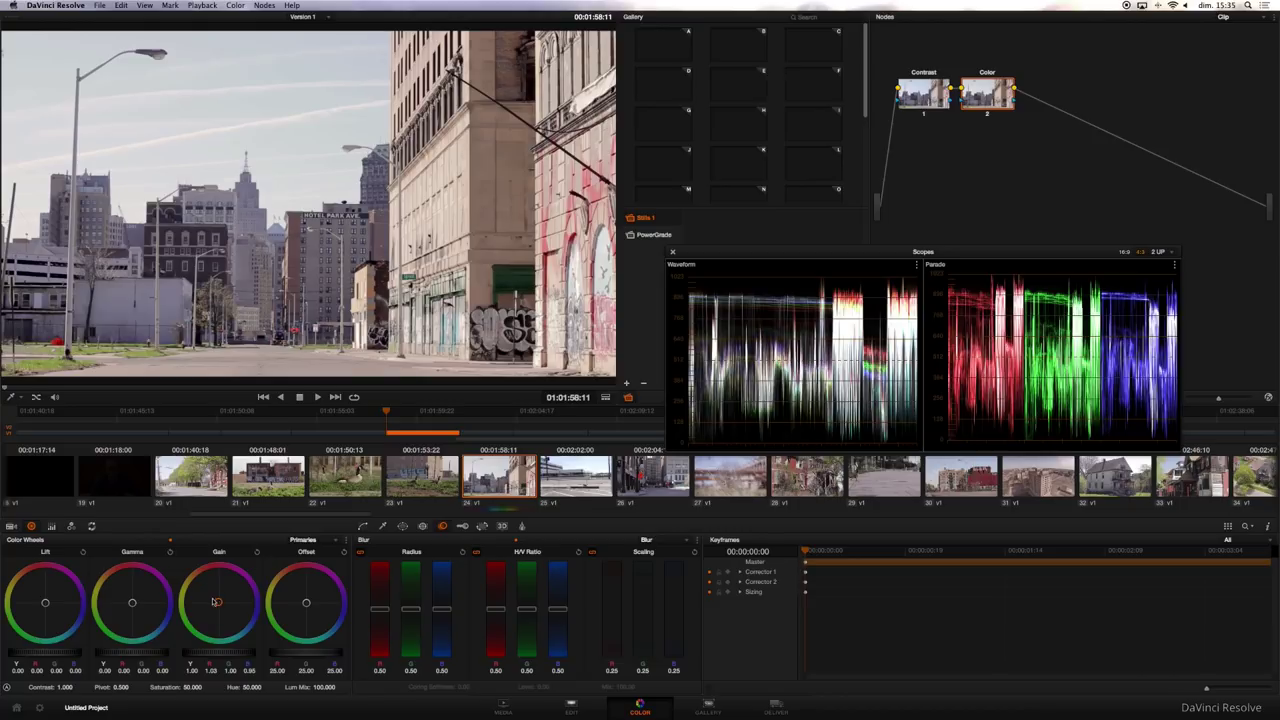
click(988, 115)
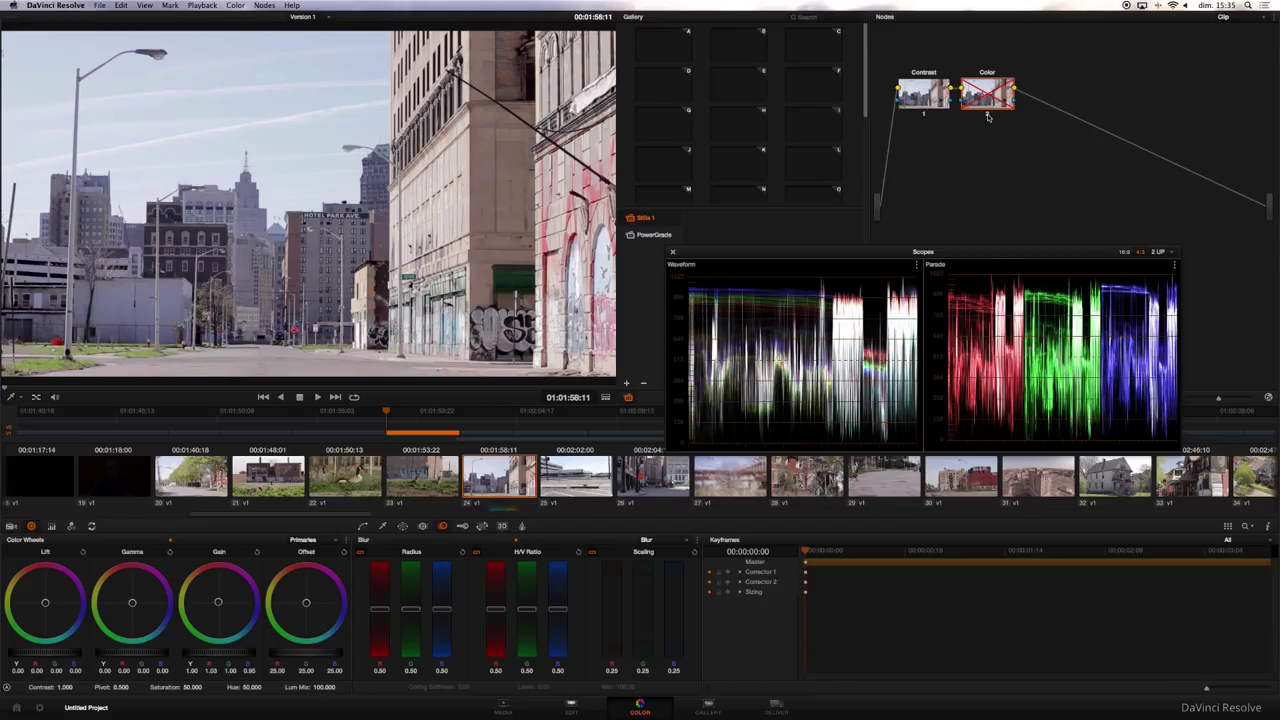
click(988, 115)
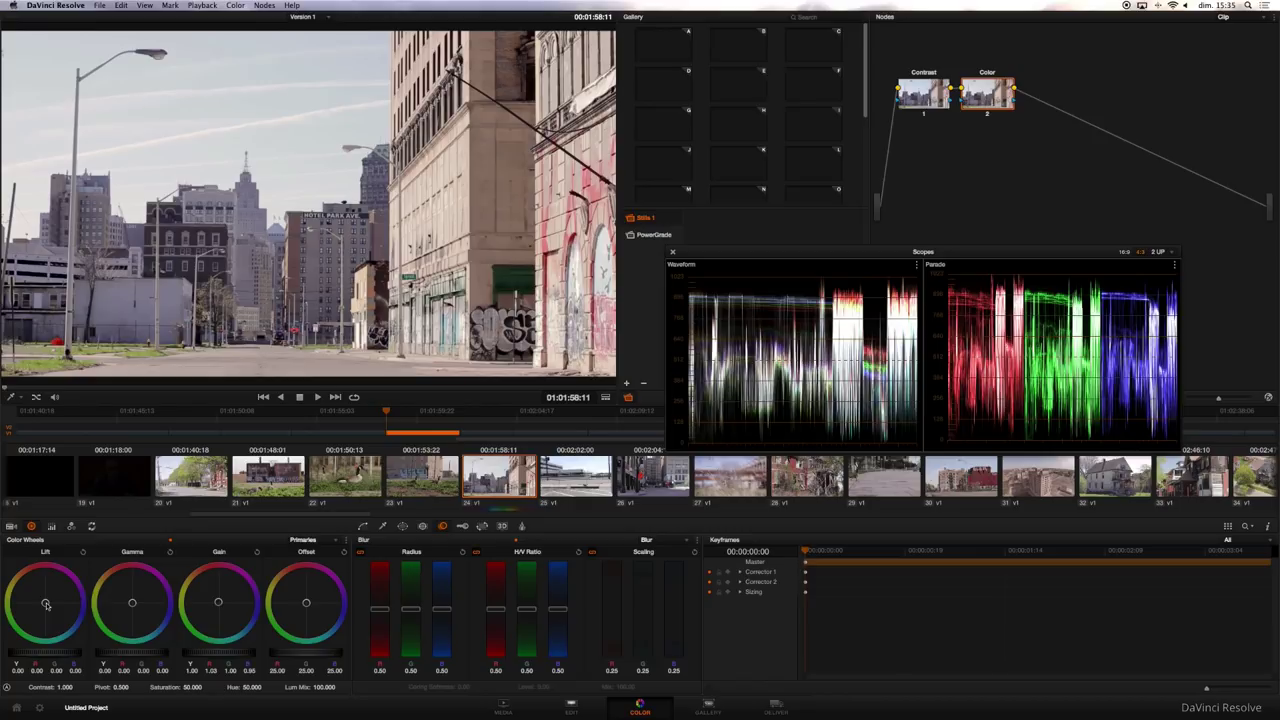
drag(46, 604, 45, 604)
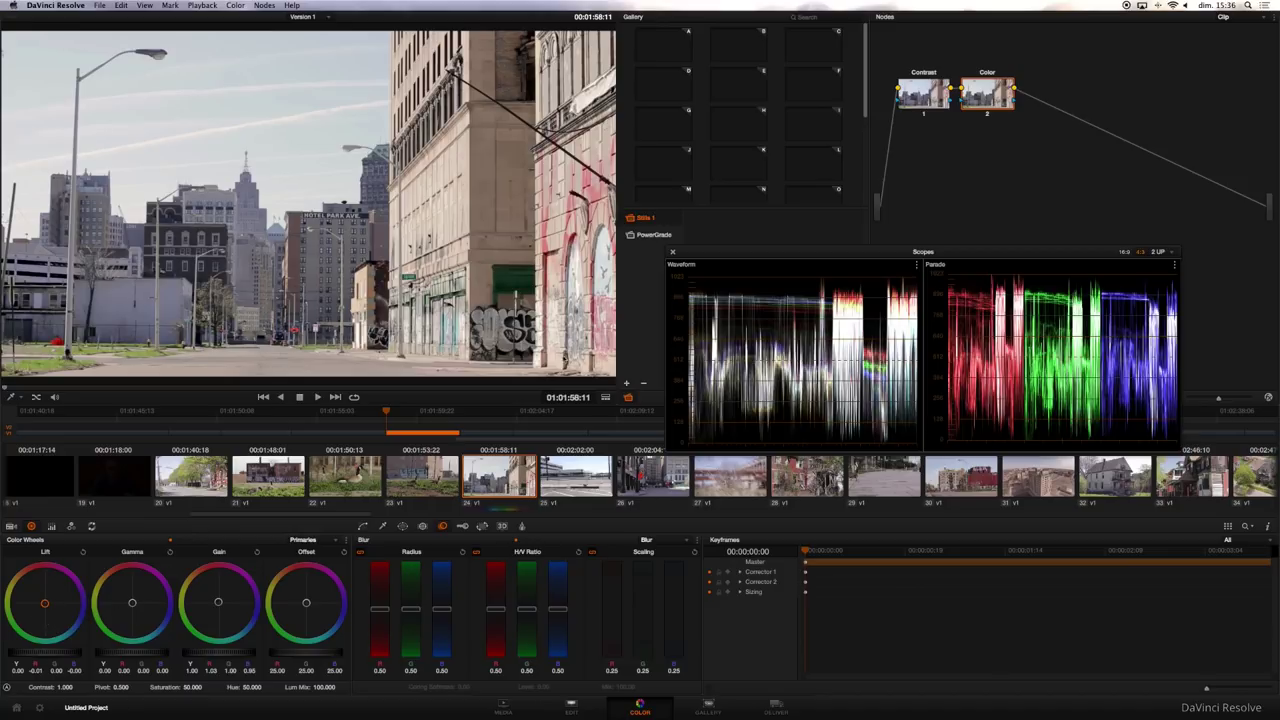
click(987, 114)
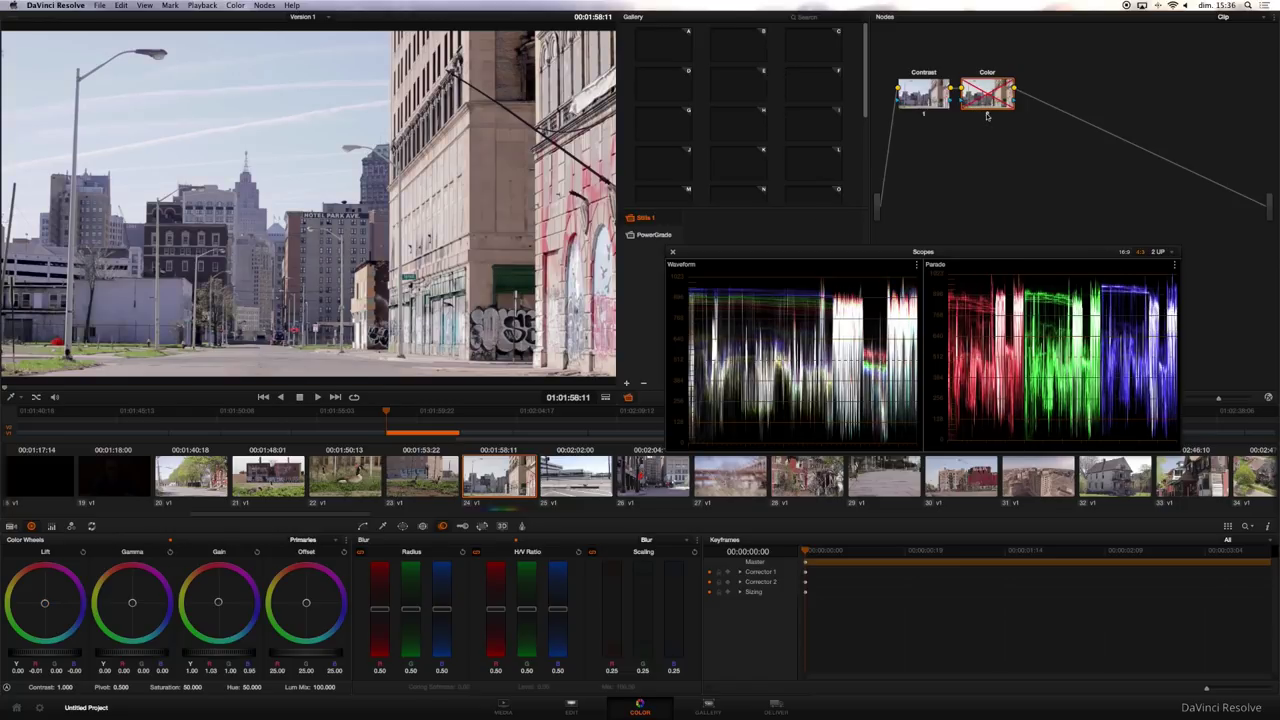
click(987, 114)
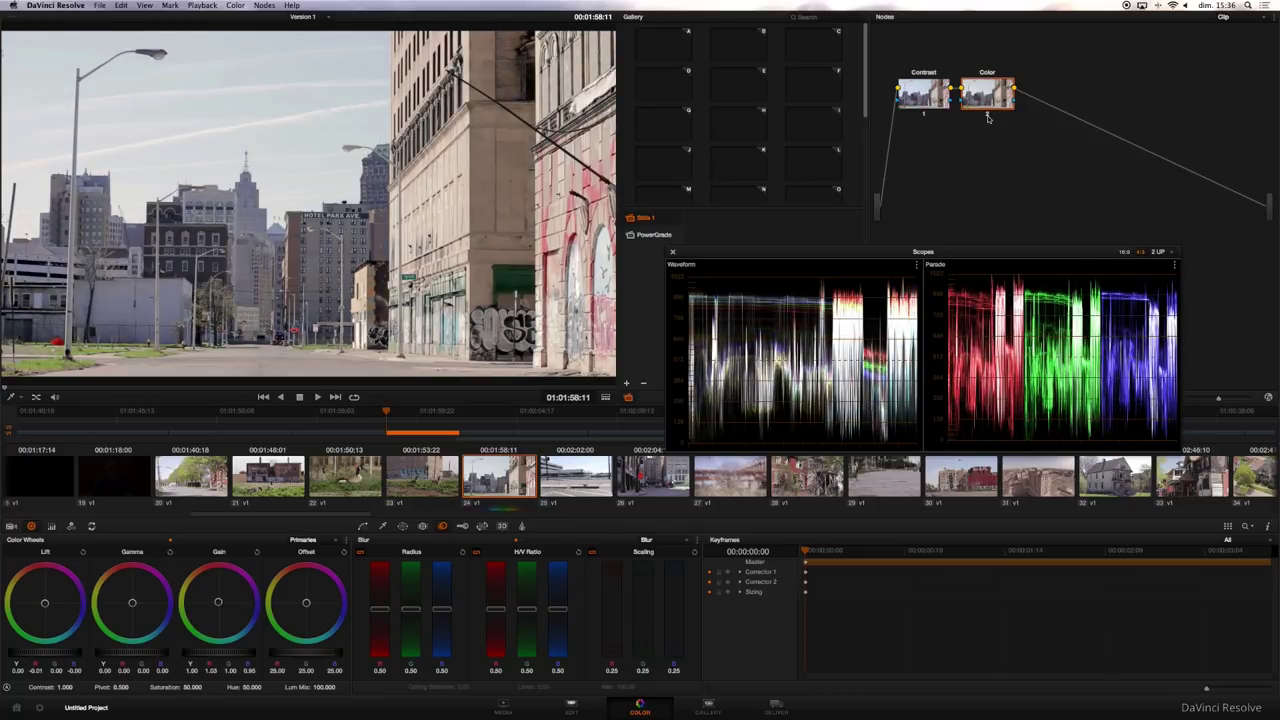
Toggle the Color node and the whole grade off and on to compare, then move the scopes lower.
key(super+d)
key(super+d)
key(super+d)
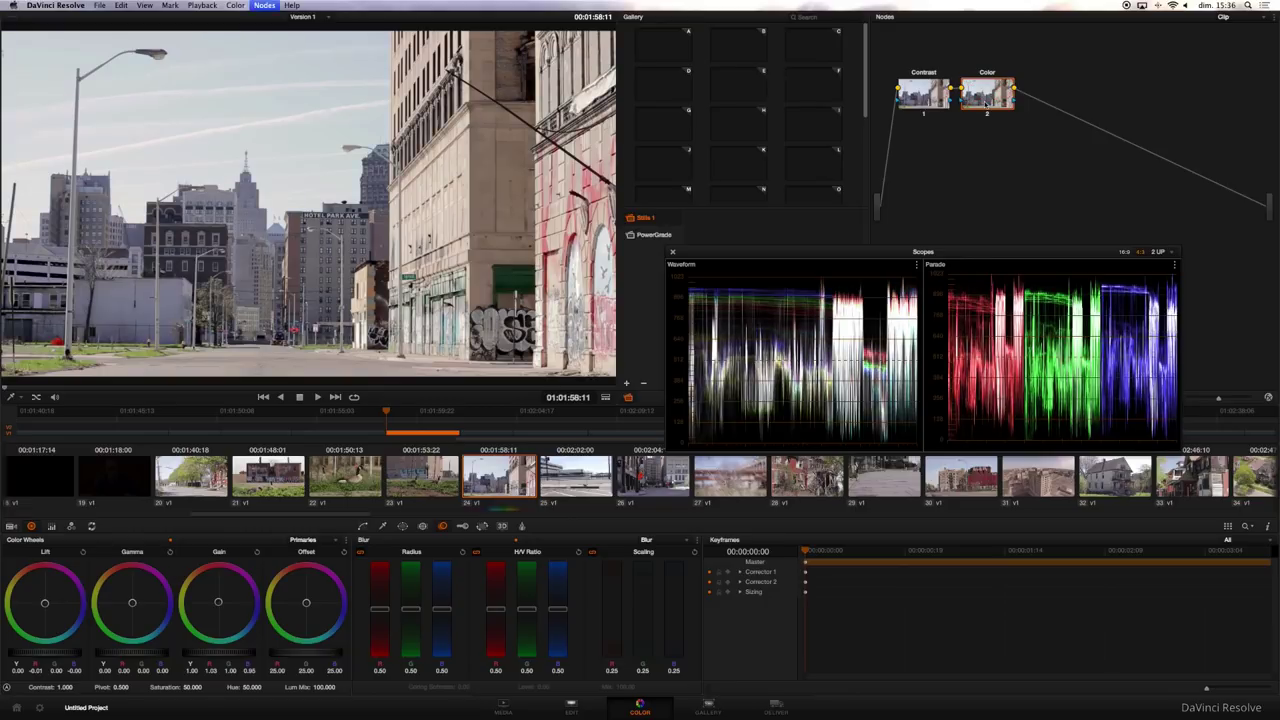
key(super+d)
key(super+d)
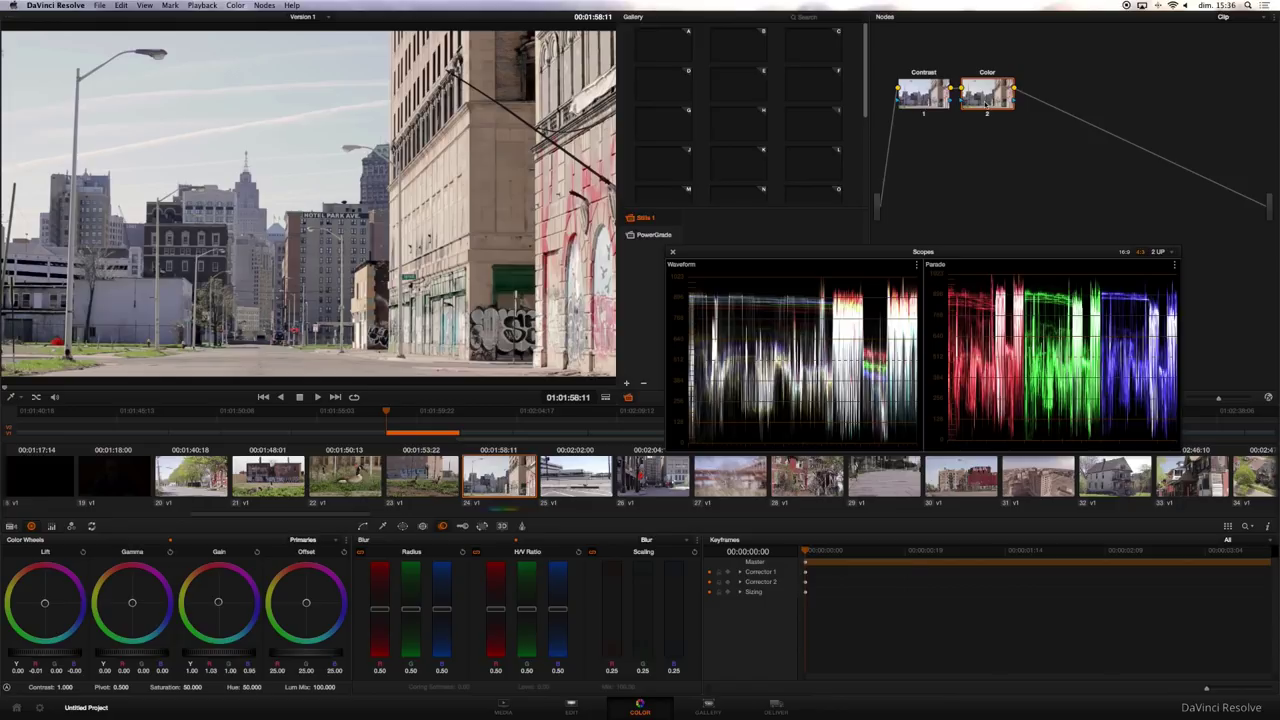
key(alt+d)
key(alt+d)
key(alt+d)
key(alt+d)
key(alt+d)
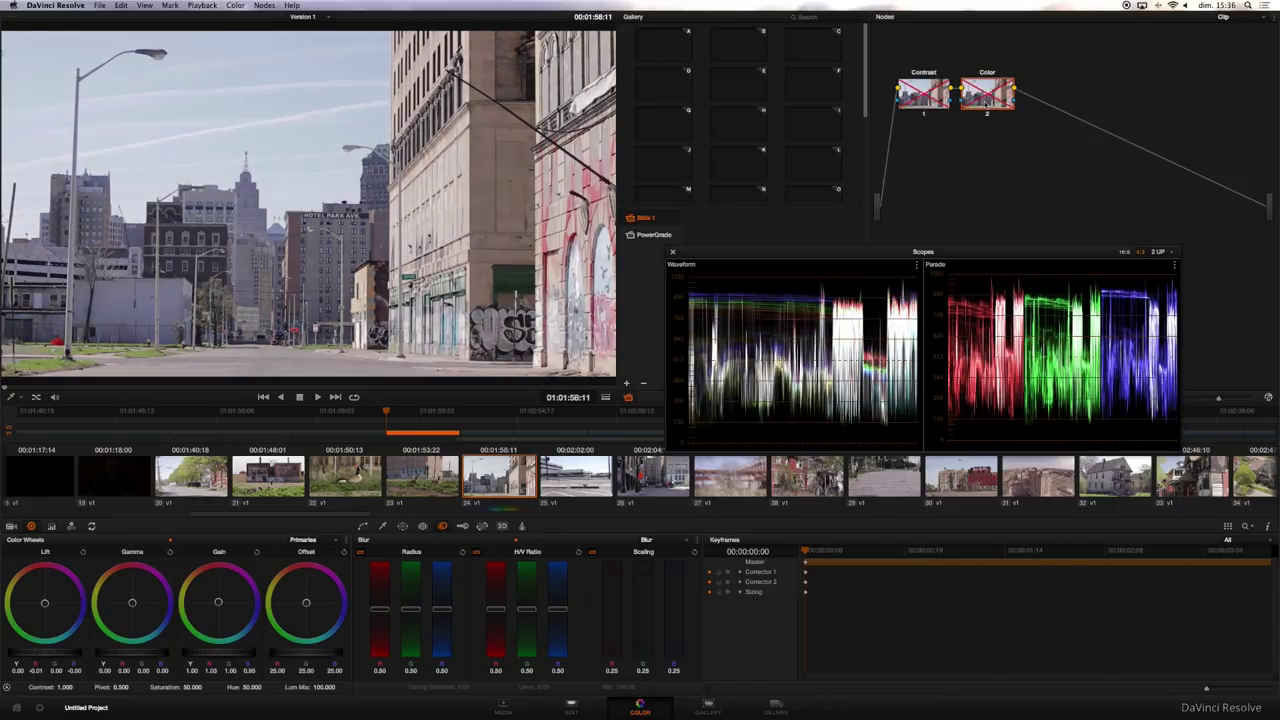
key(alt+d)
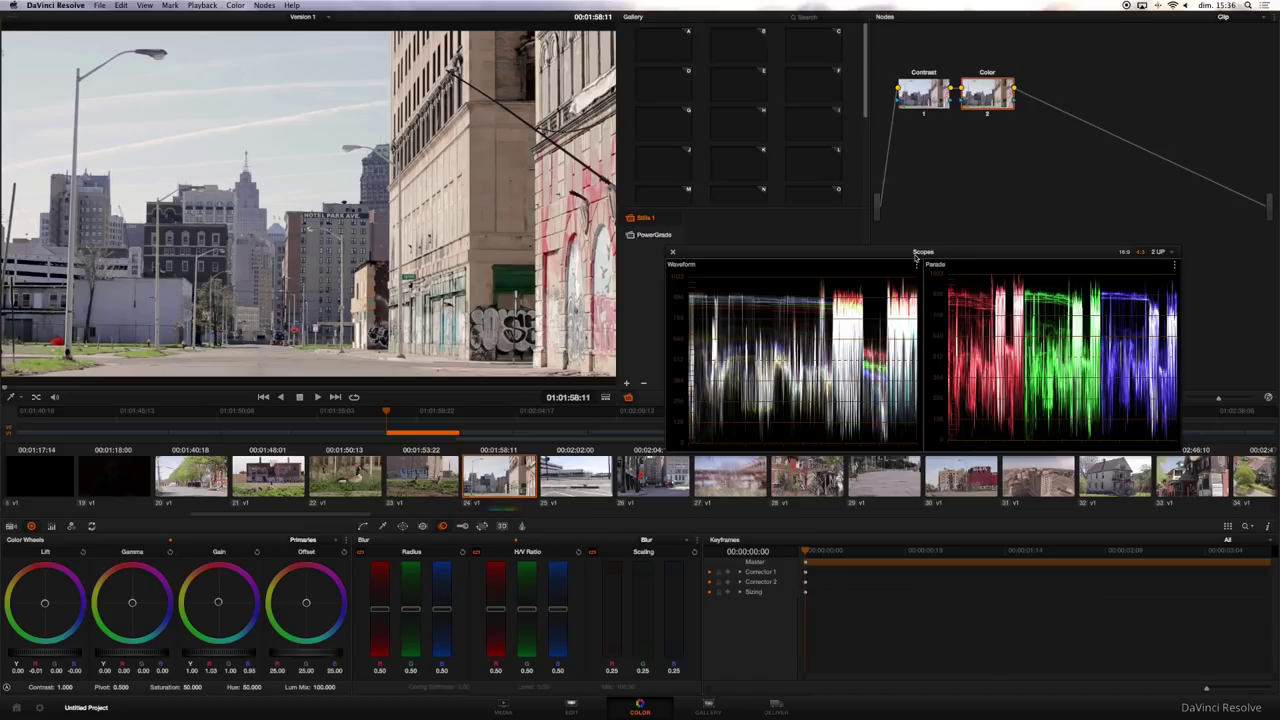
drag(916, 258, 970, 457)
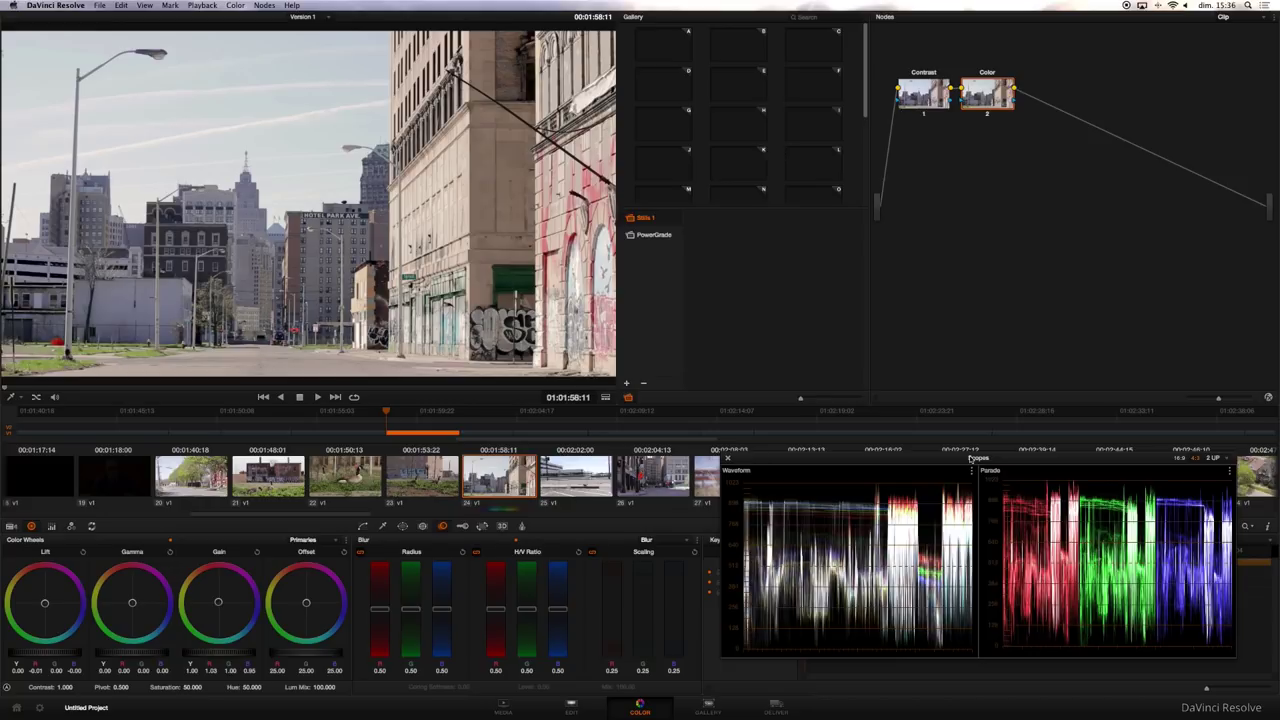
Add a third serial node after the Color node.
click(264, 5)
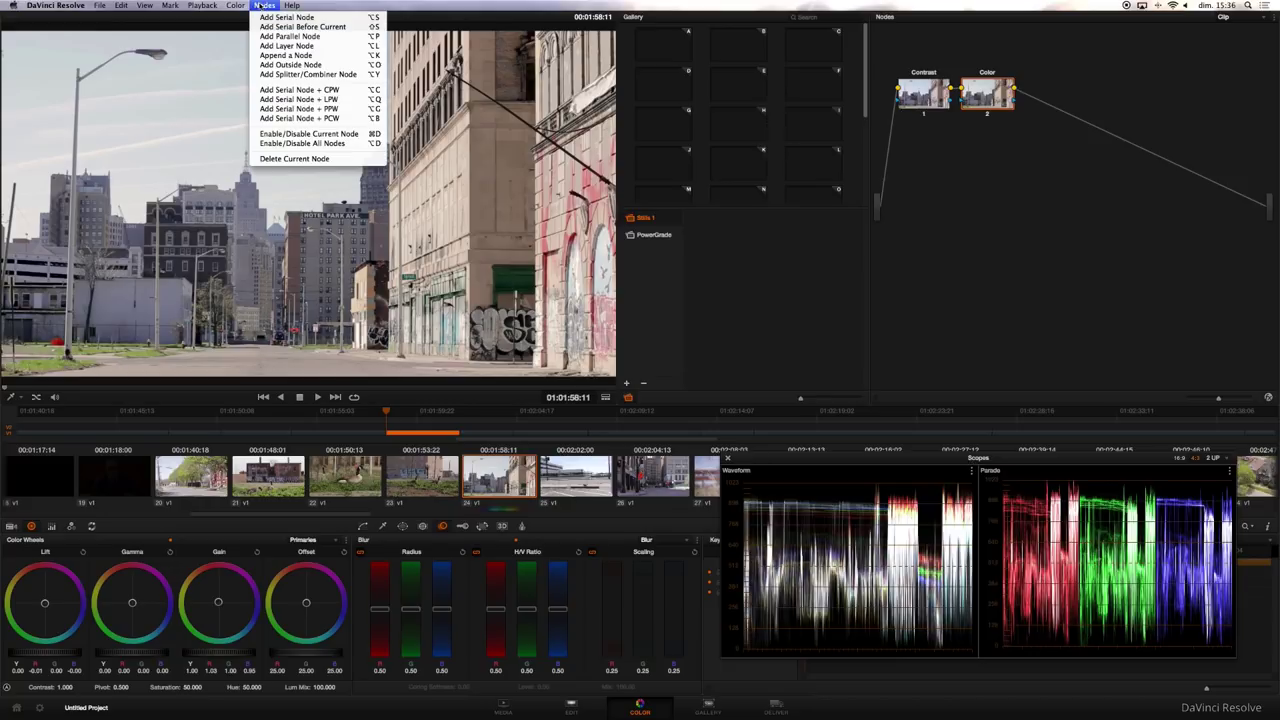
click(290, 17)
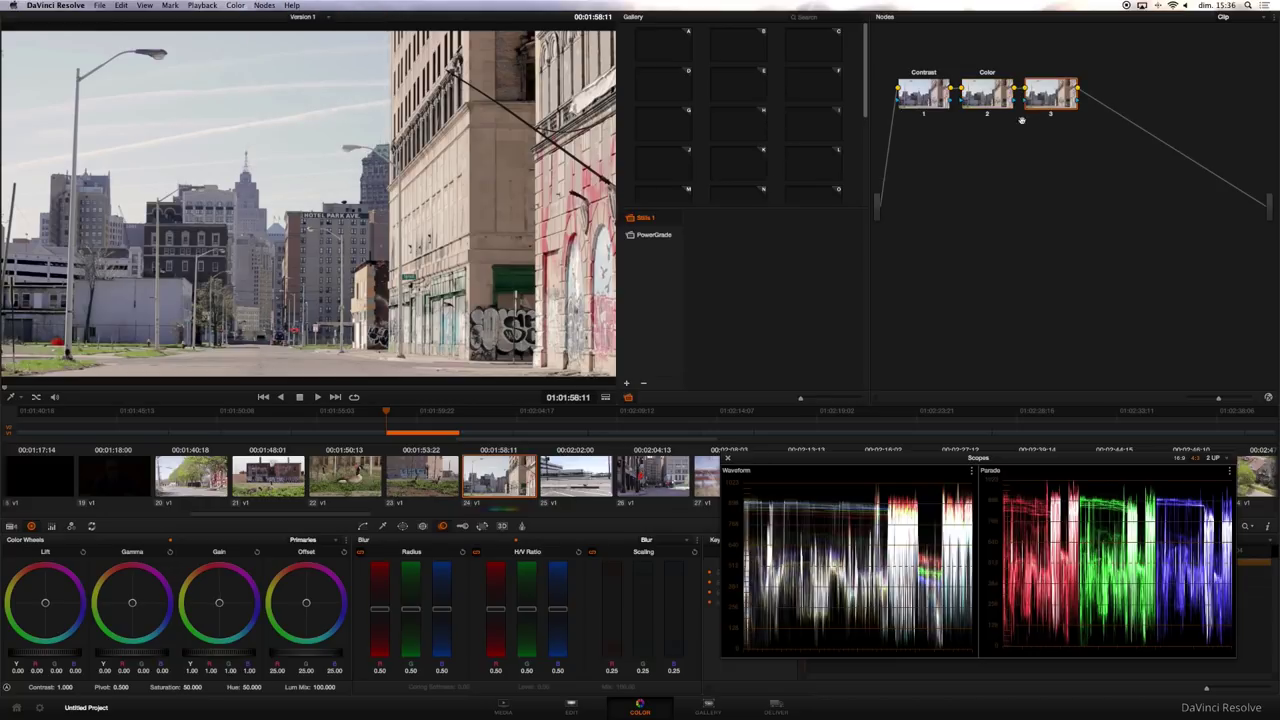
right_click(1063, 86)
mouse_move(1082, 152)
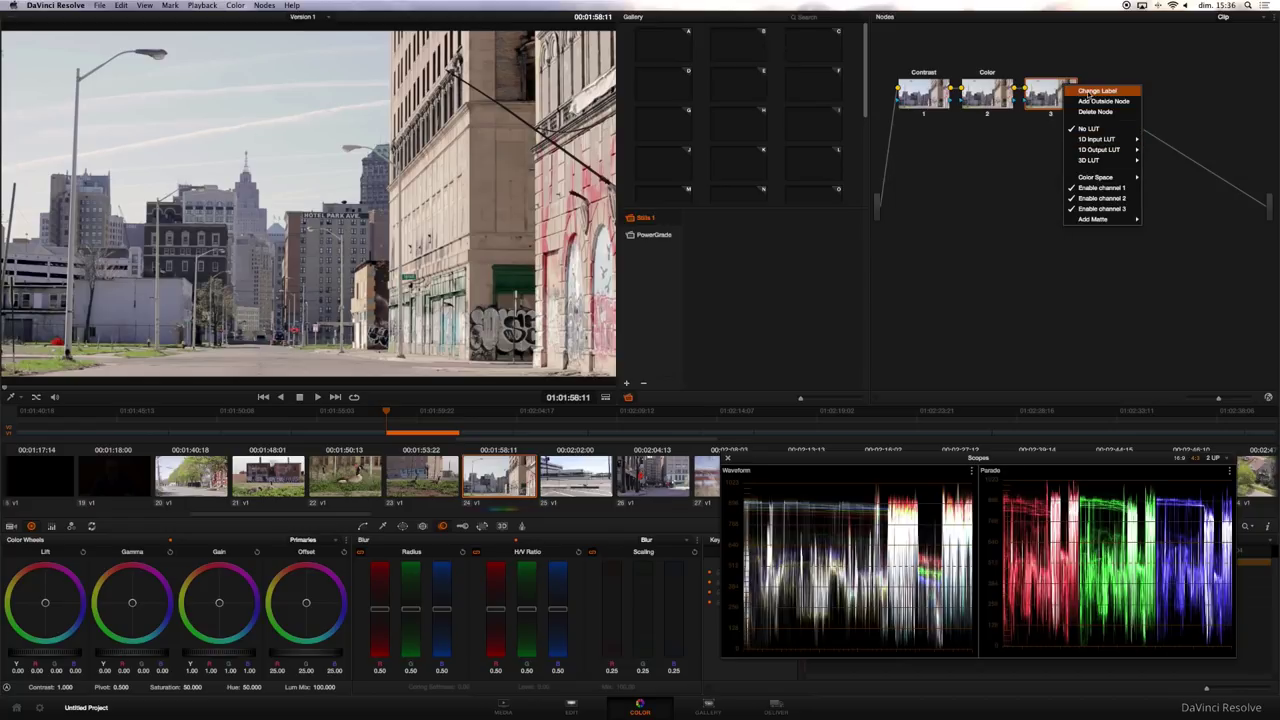
click(1090, 91)
key(alt+p)
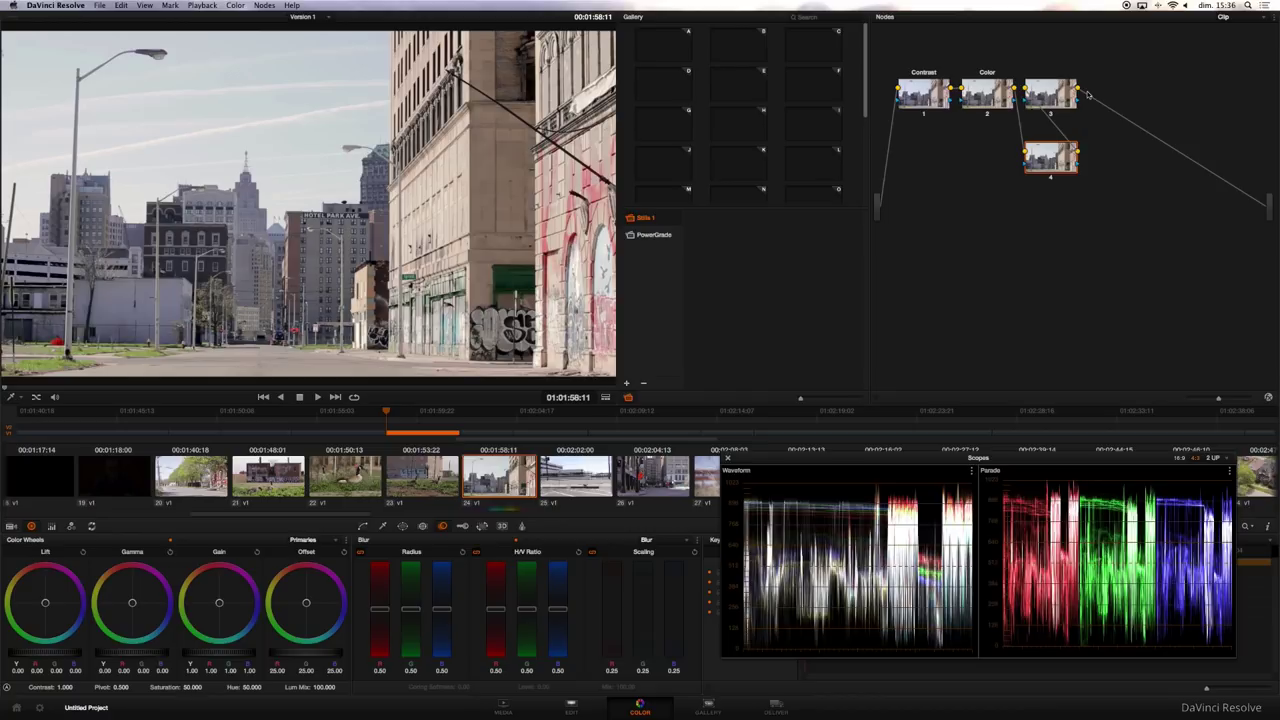
Hide the scopes, delete the stray node 4, and label node 3 'Sharpness'.
key(super+shift+w)
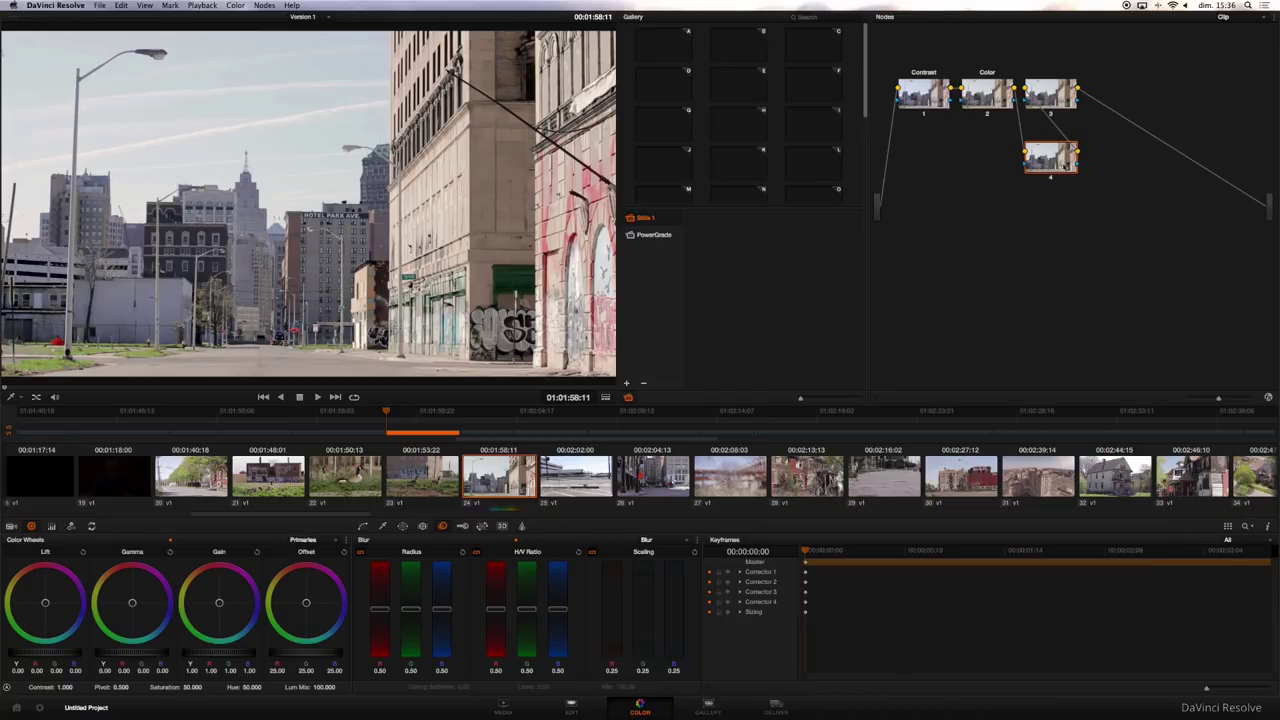
key(Delete)
right_click(1054, 94)
click(1076, 100)
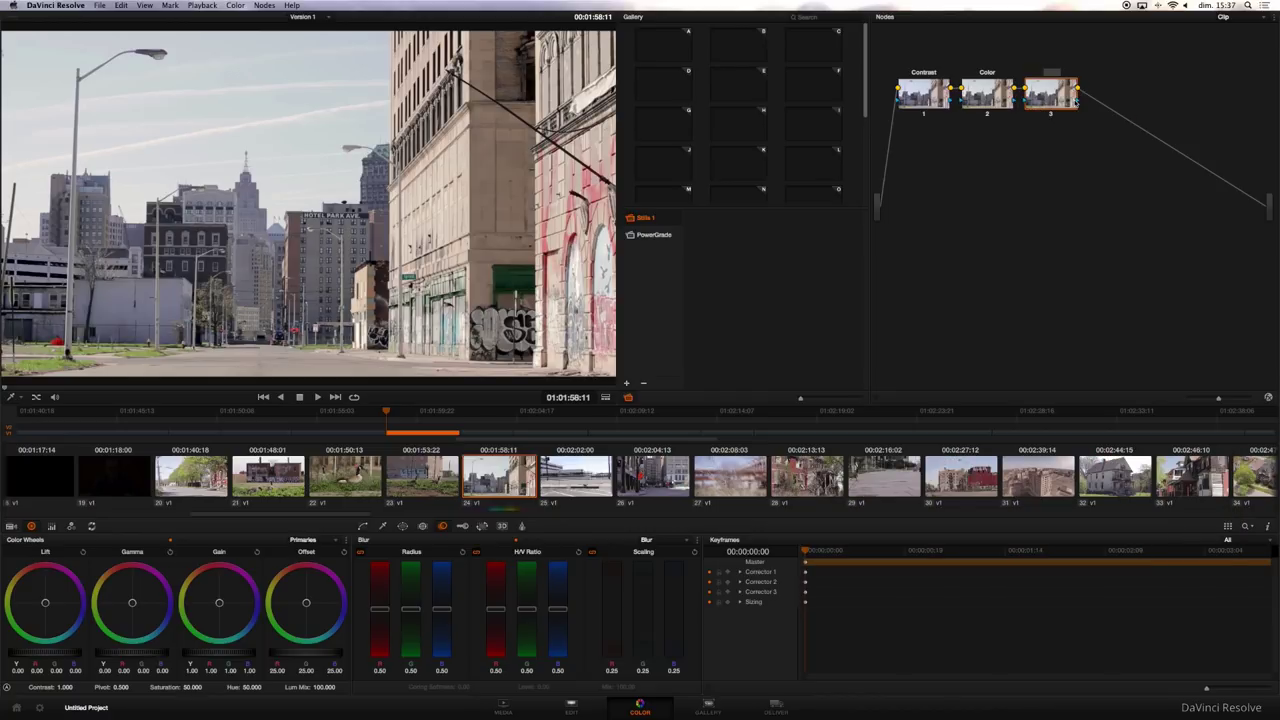
text(Sharpness)
key(Return)
Switch the Sharpness node's blur mode to Sharpen and lower the radius to 0.45.
click(685, 542)
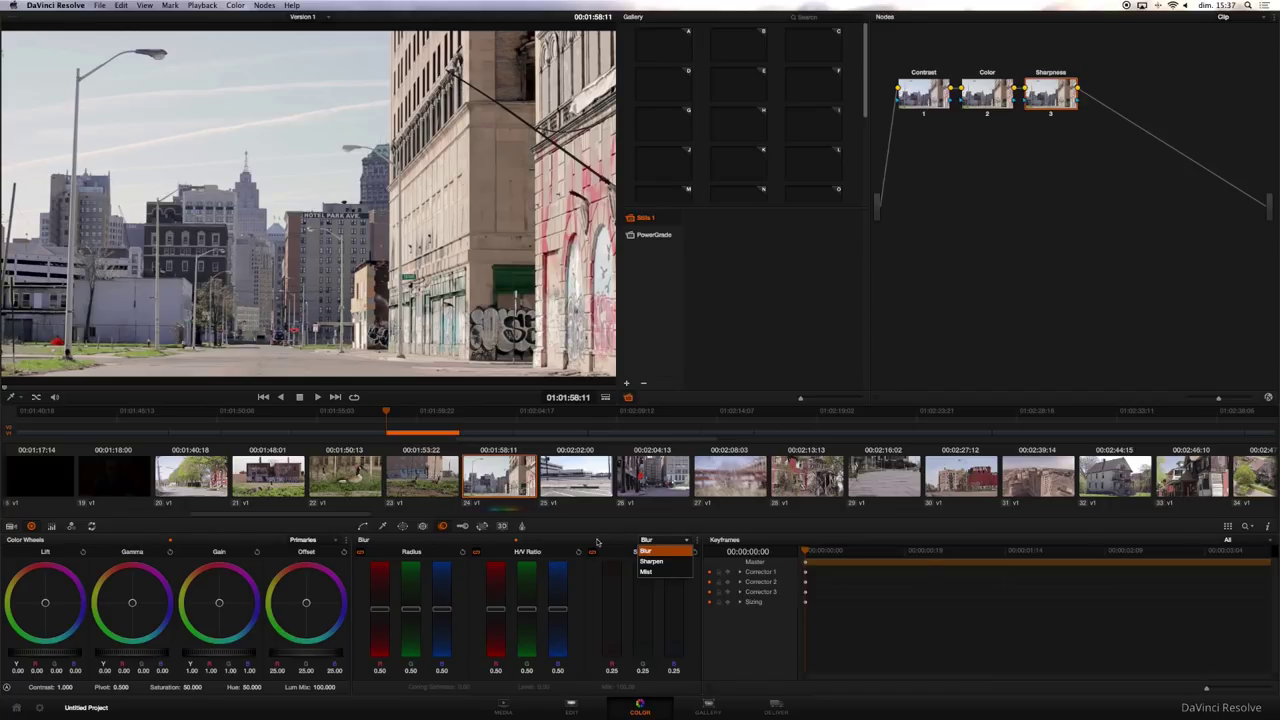
click(443, 528)
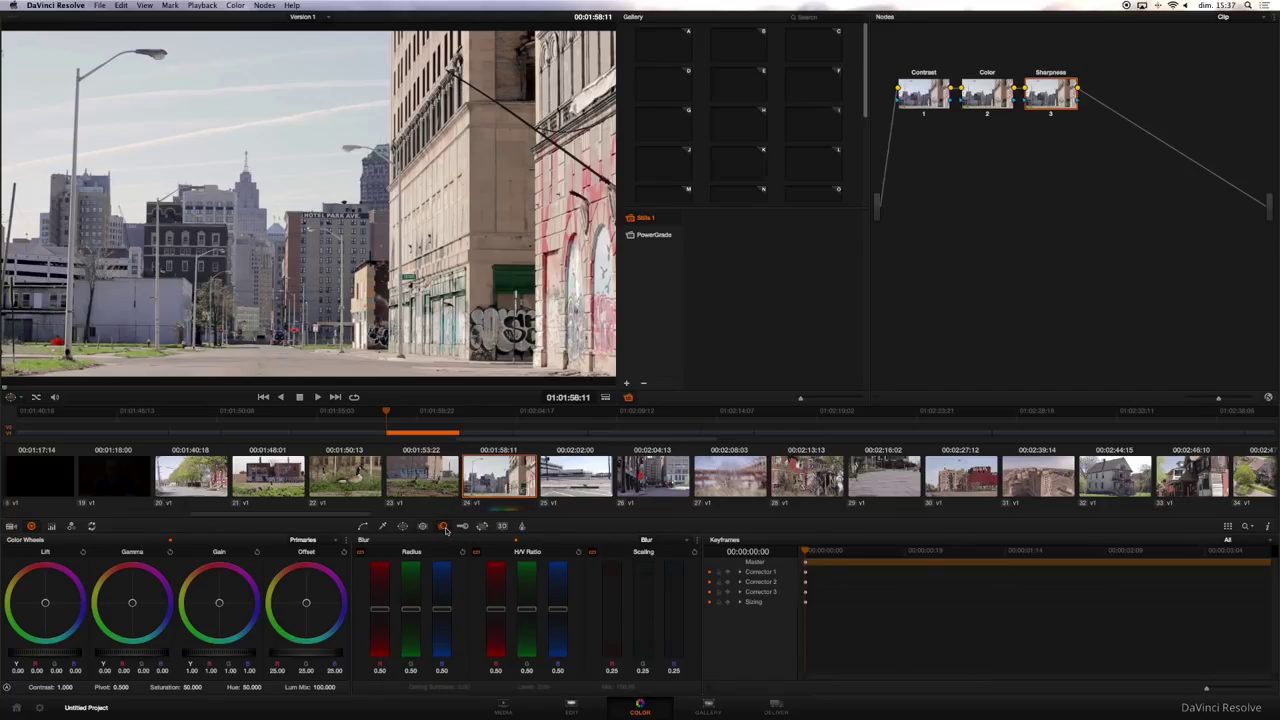
click(670, 540)
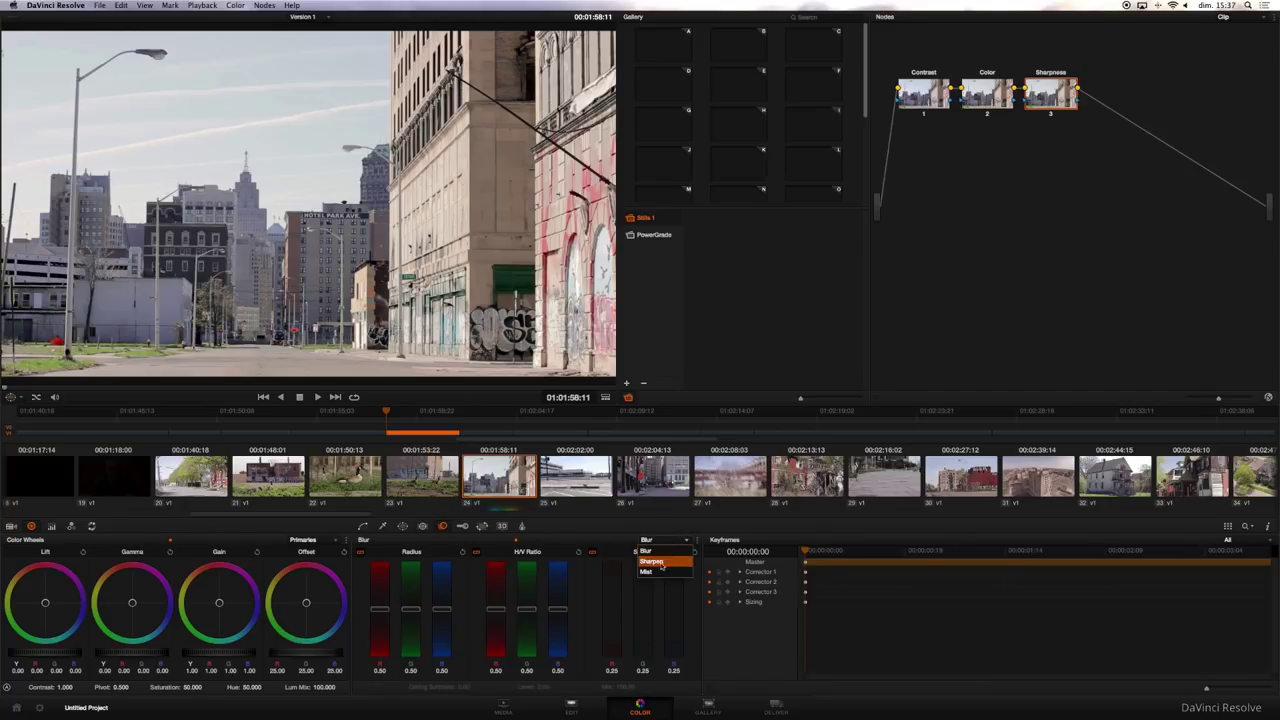
click(658, 563)
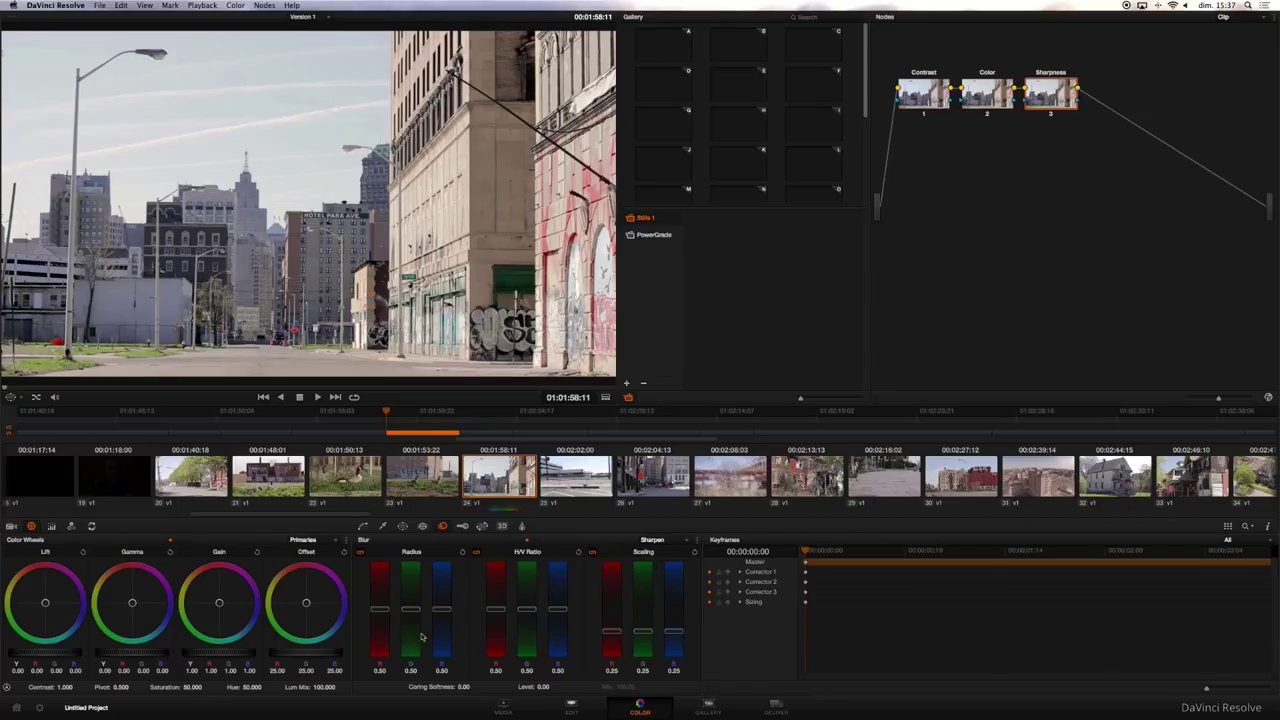
mouse_move(442, 608)
mouse_down()
mouse_move(441, 575)
mouse_move(440, 612)
mouse_up()
Toggle the Sharpness node and the whole grade off and on to compare the result.
key(super+d)
key(super+d)
key(super+d)
key(super+d)
key(super+d)
key(super+d)
key(super+d)
key(super+d)
key(super+d)
key(super+d)
key(alt+d)
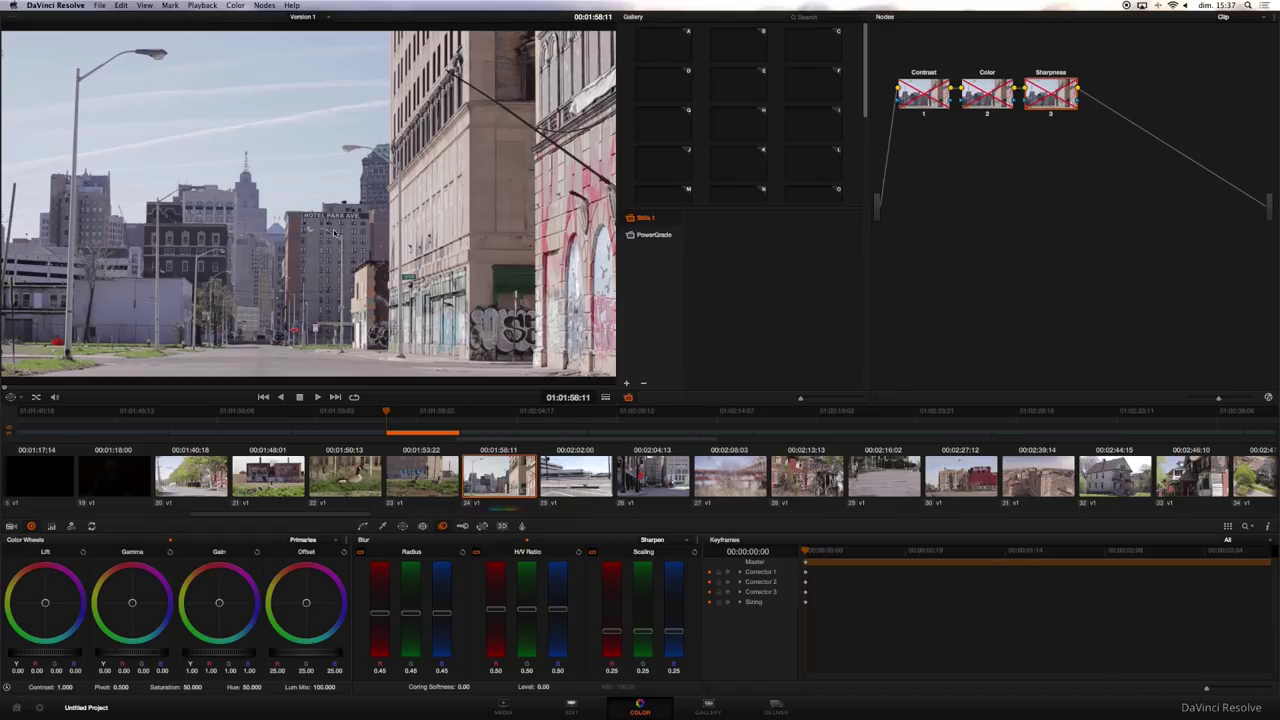
key(alt+d)
key(alt+d)
key(alt+d)
key(shift+d)
key(shift+d)
key(shift+d)
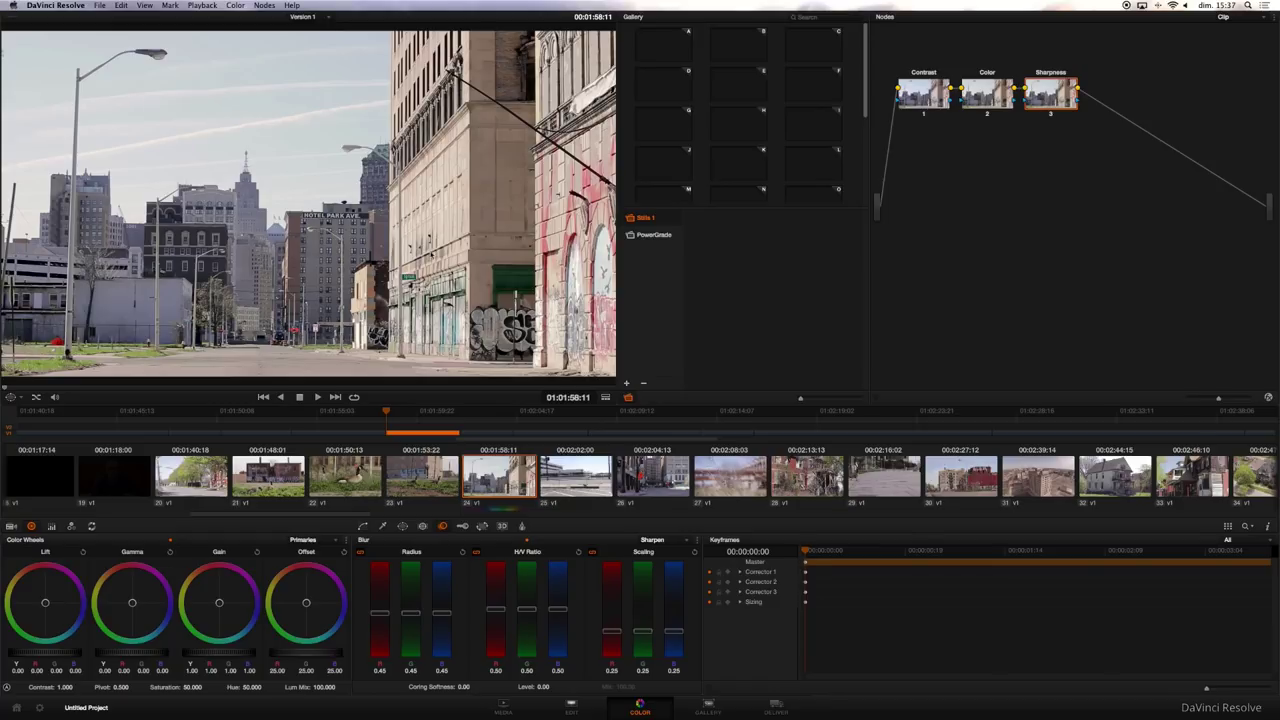
Add a fourth serial node after Sharpness and label it 'Vignette'.
drag(1050, 94, 1055, 94)
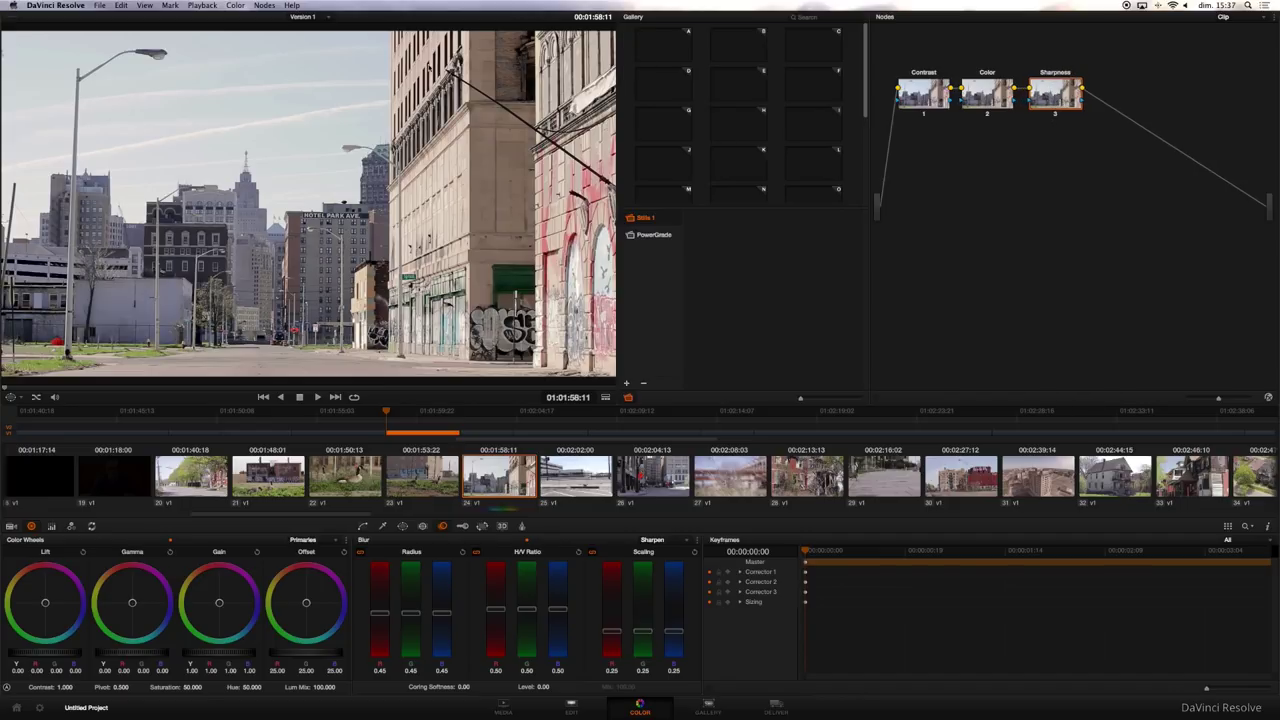
click(264, 5)
click(287, 17)
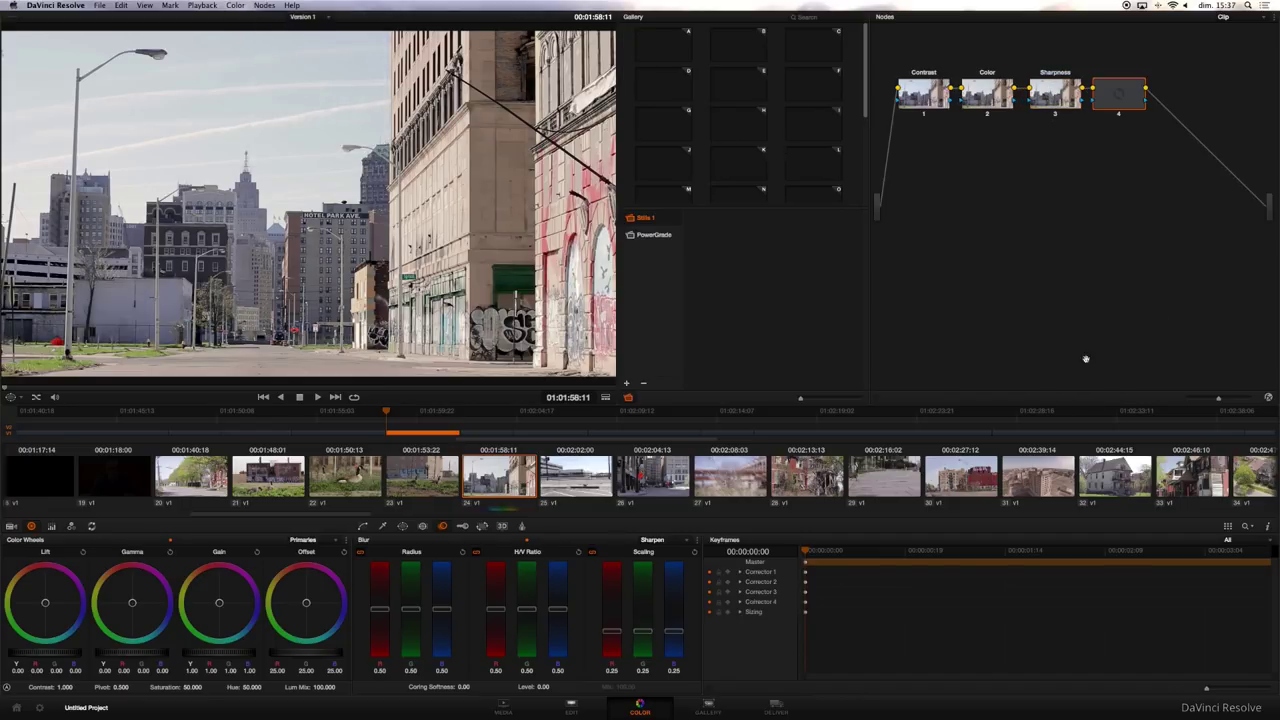
drag(1121, 97, 1130, 106)
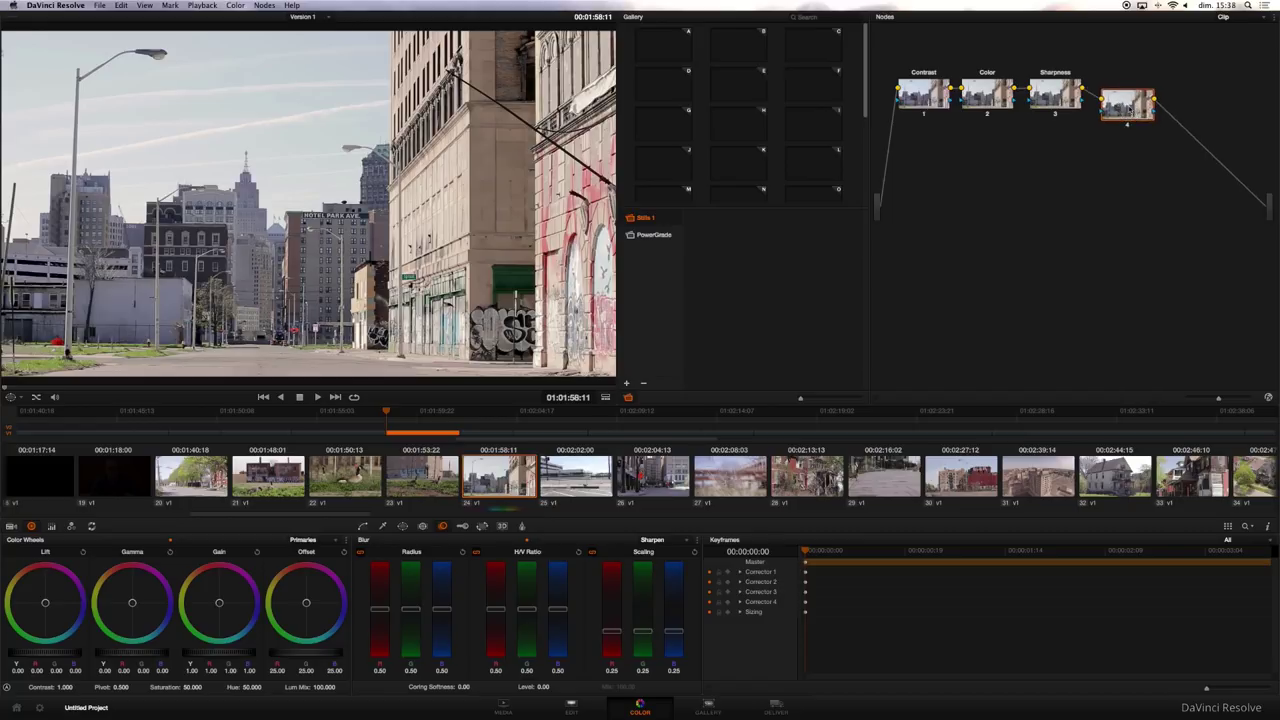
right_click(1131, 107)
mouse_move(1164, 172)
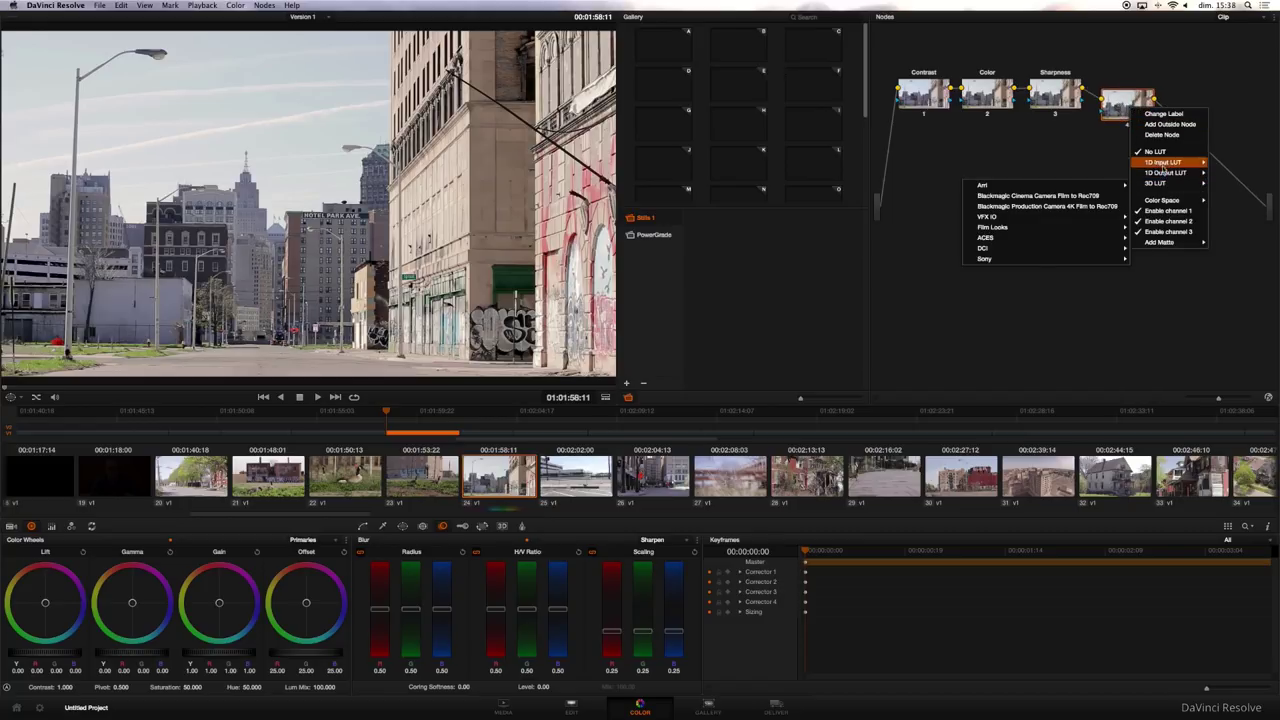
click(1160, 113)
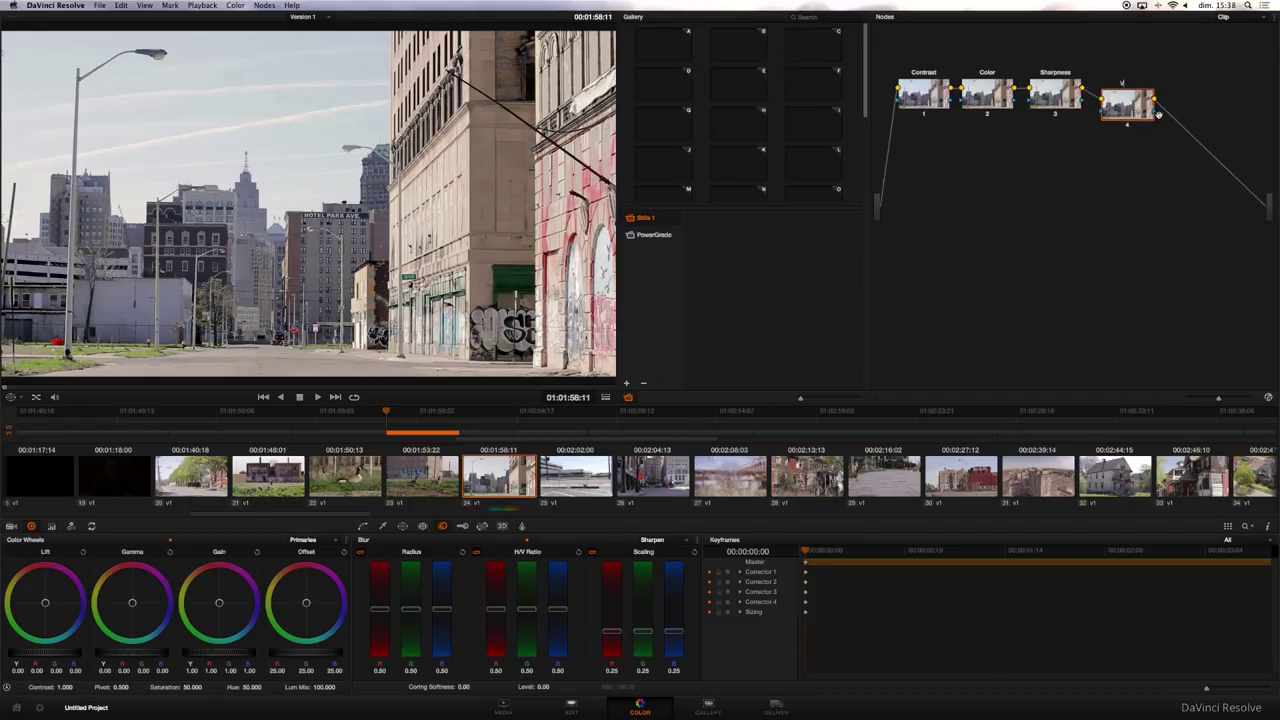
text(Vigne)
text(tte)
key(Return)
Add a circular window and stretch it into a wider, taller ellipse with more outer softness.
click(423, 527)
click(405, 528)
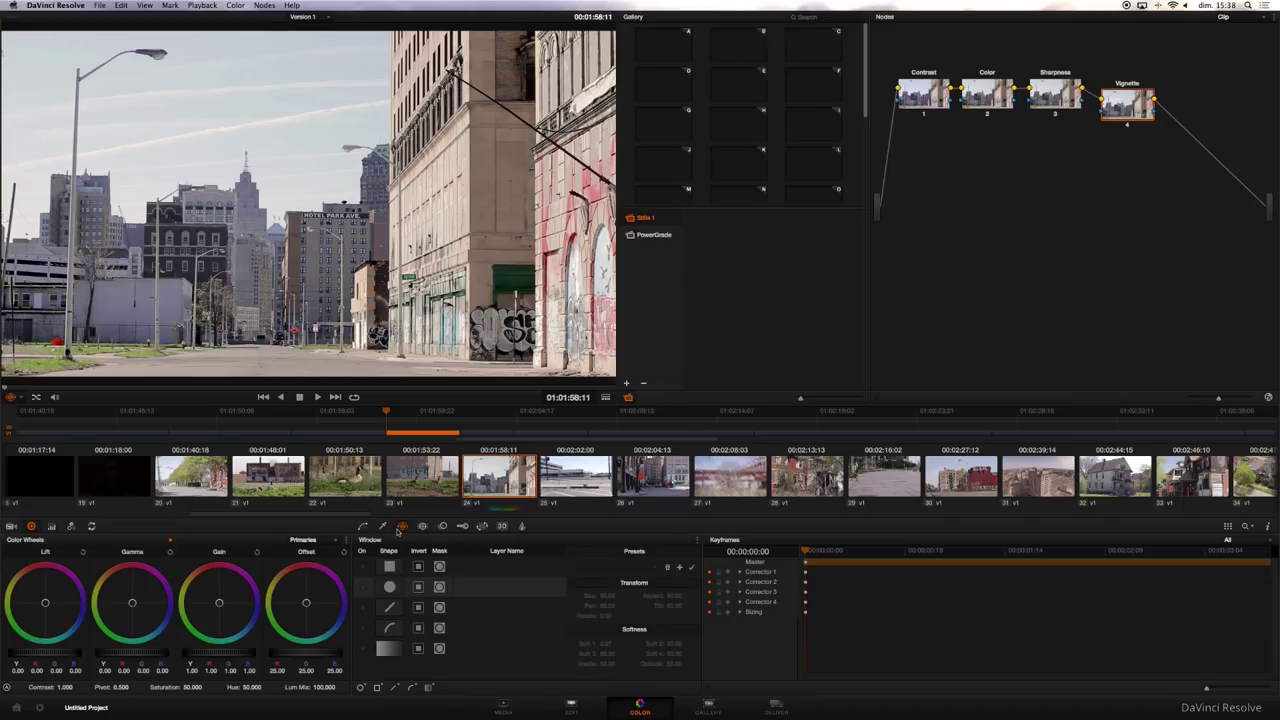
click(363, 588)
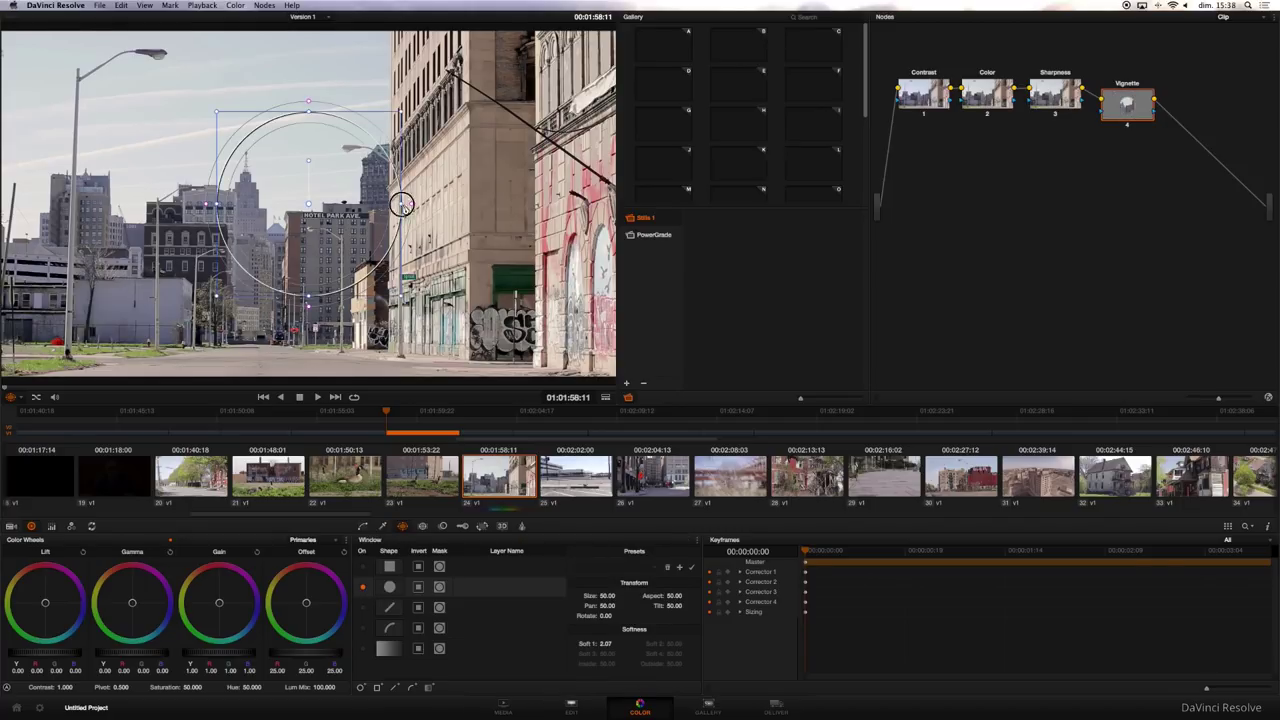
drag(409, 204, 591, 204)
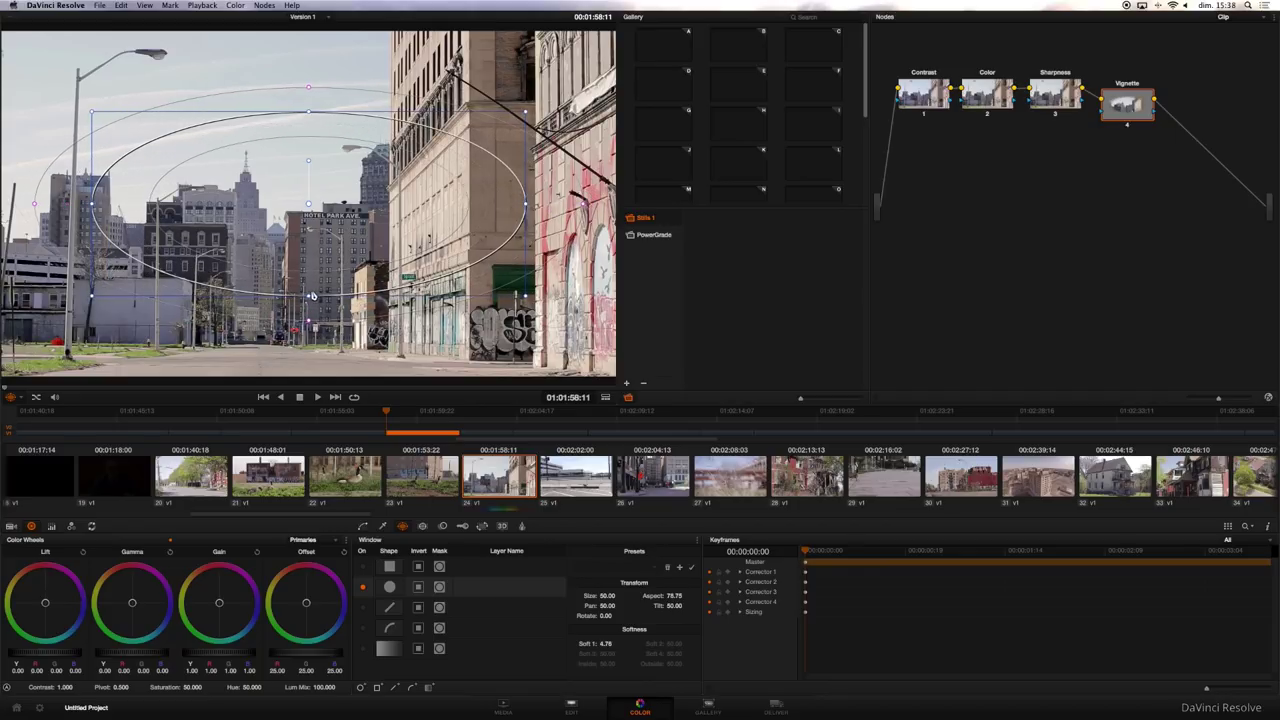
drag(307, 298, 305, 342)
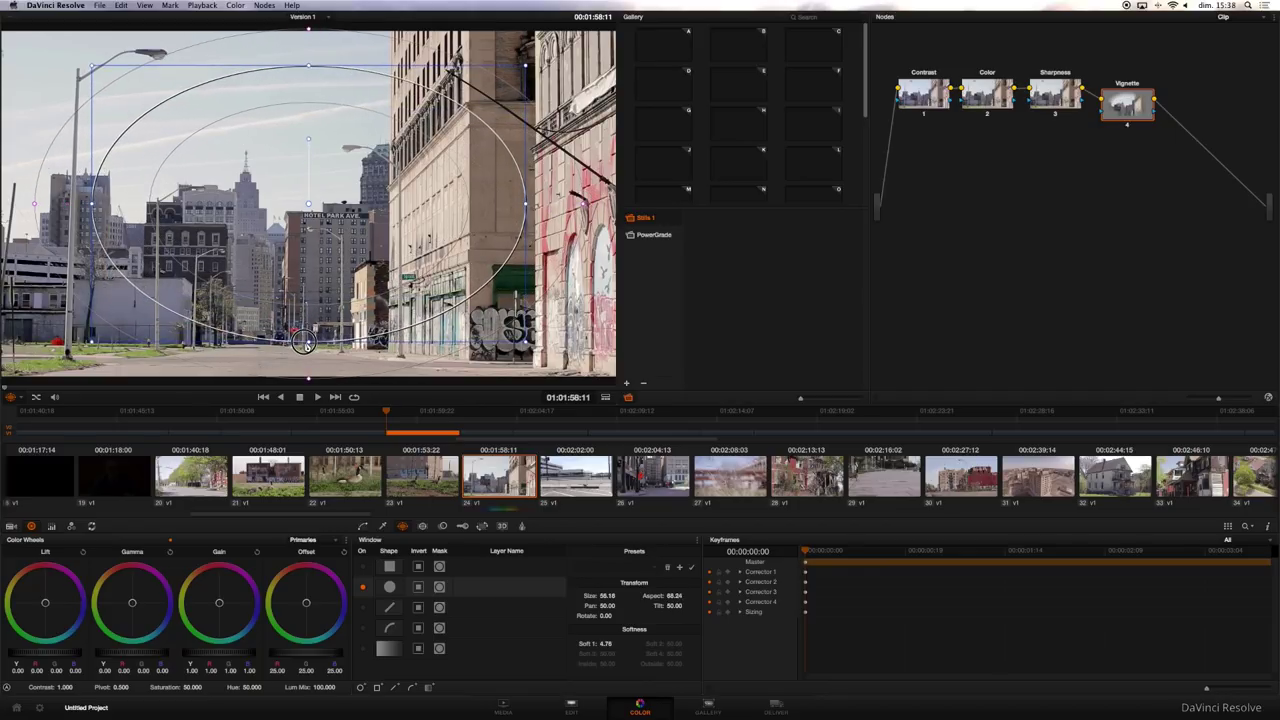
drag(91, 205, 41, 202)
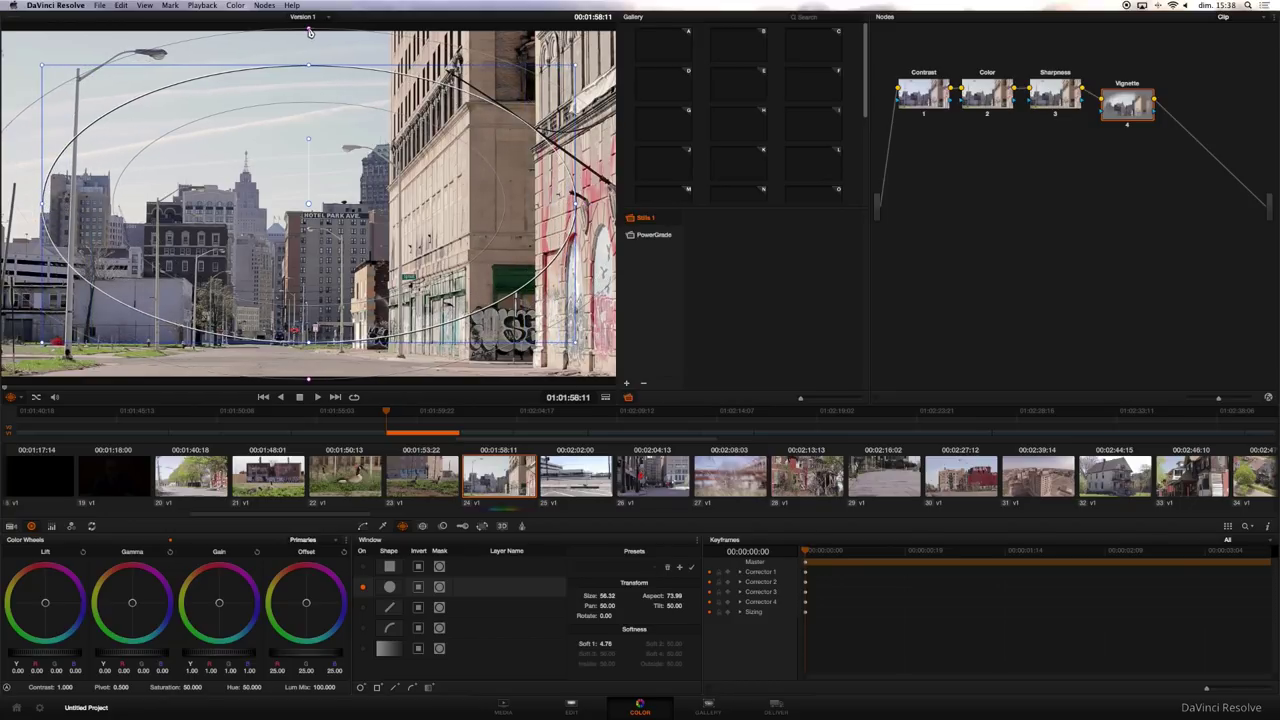
drag(310, 30, 308, 20)
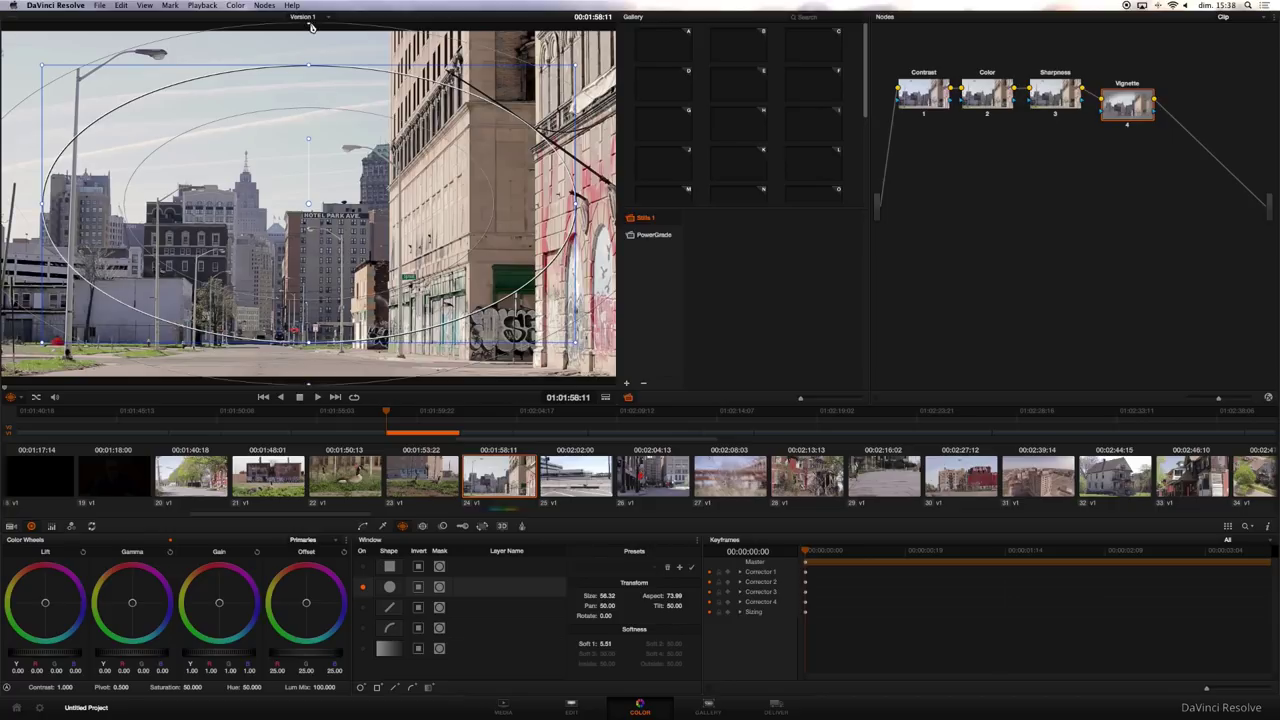
Invert the ellipse, set gain to 0.81 to darken the outside, and extend it toward the frame bottom.
scroll(465, 426, down, 1)
click(419, 588)
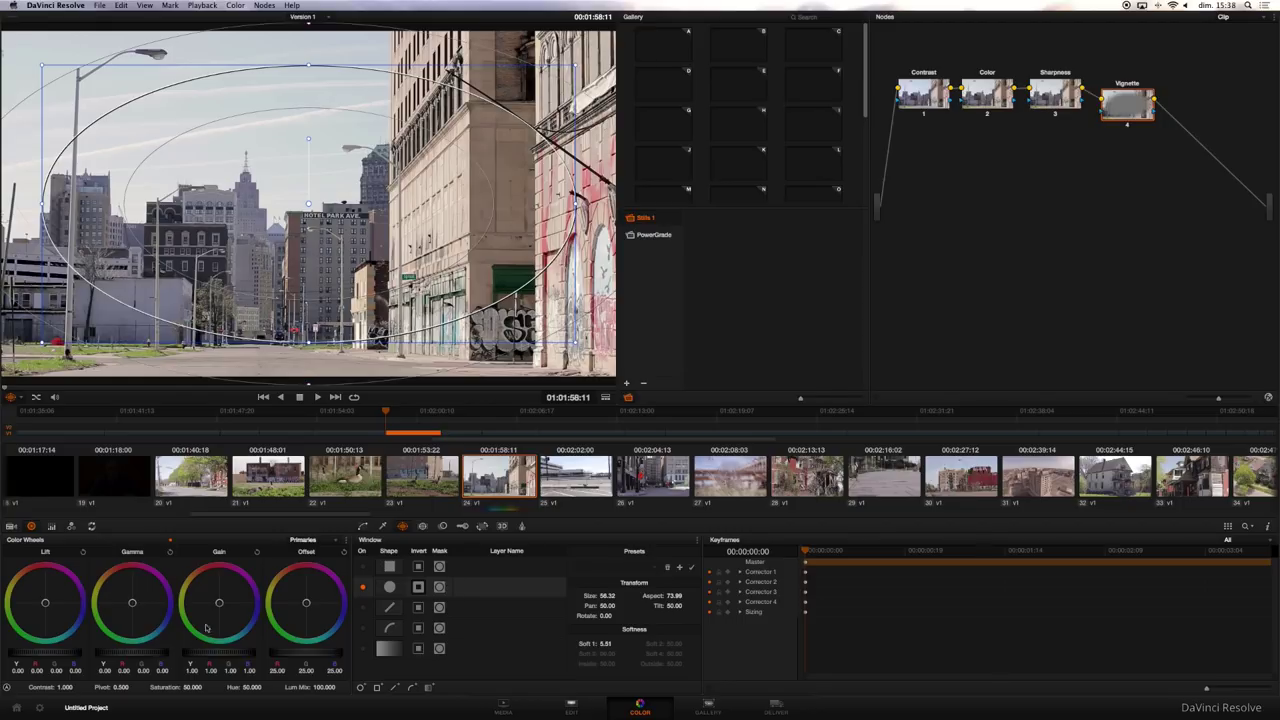
drag(228, 656, 137, 656)
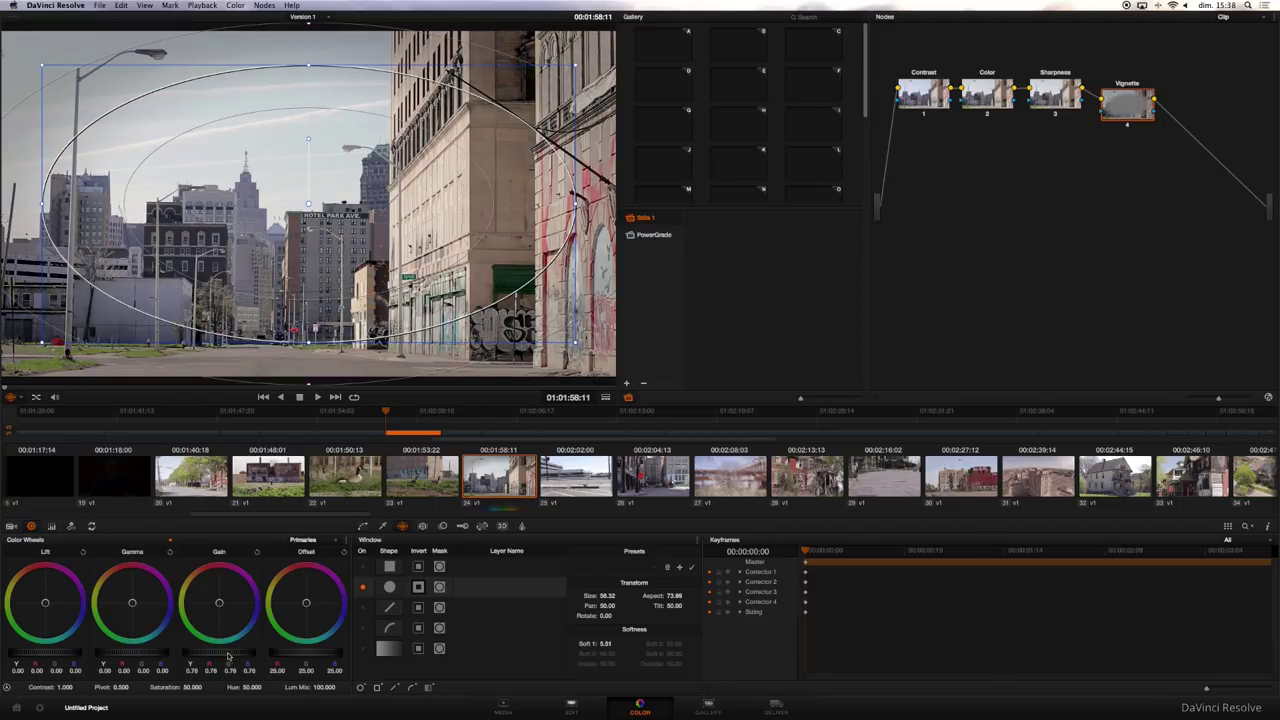
mouse_move(220, 656)
mouse_down()
mouse_move(240, 654)
mouse_move(117, 655)
mouse_up()
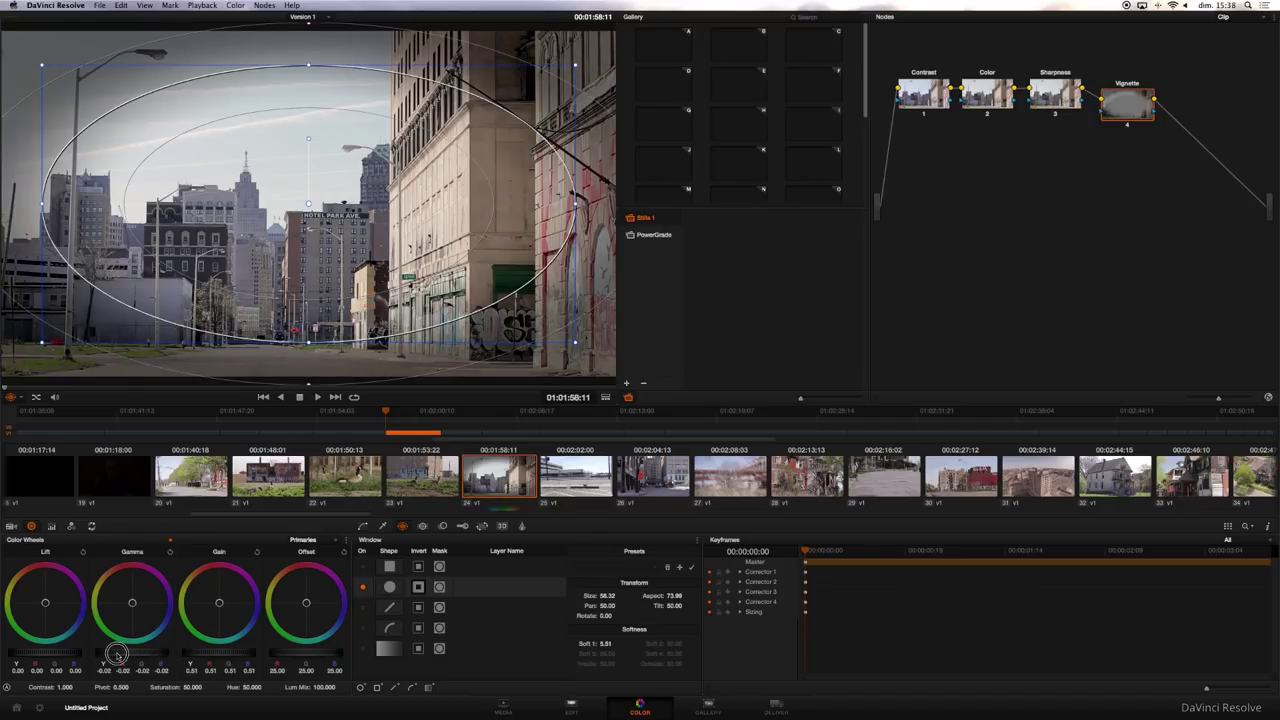
drag(308, 342, 308, 368)
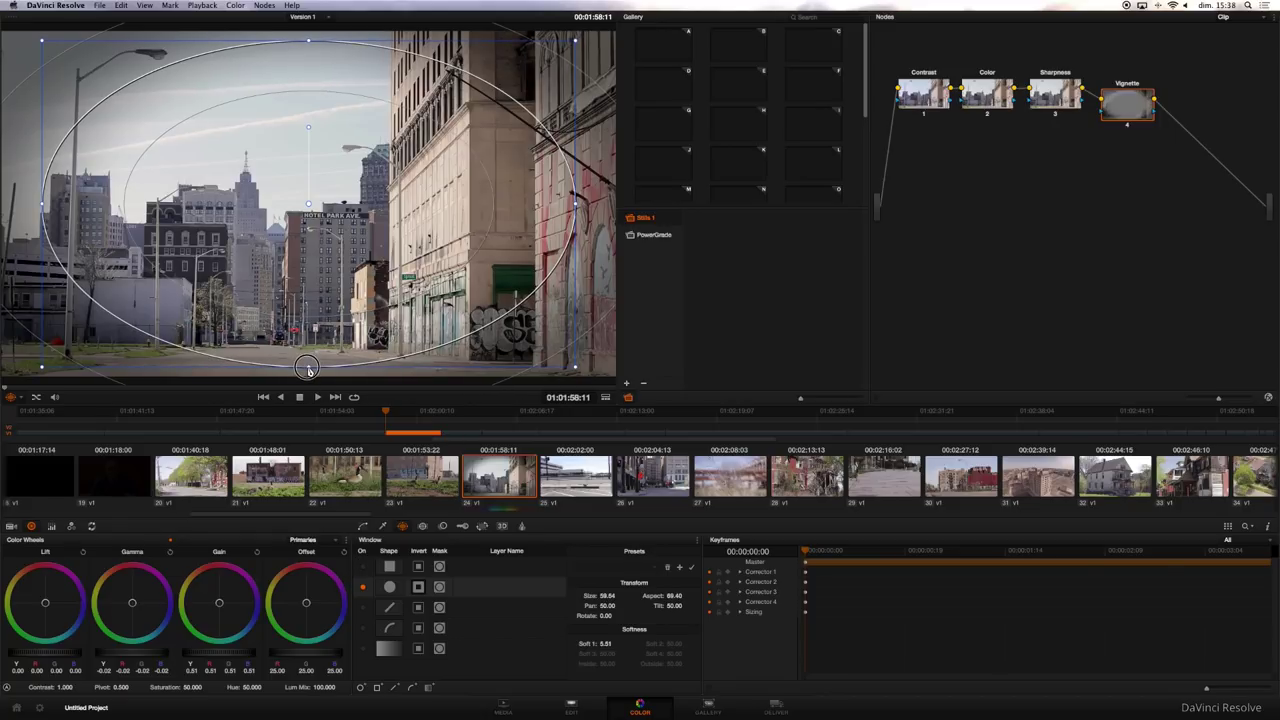
Display the HSL qualifier controls.
click(384, 527)
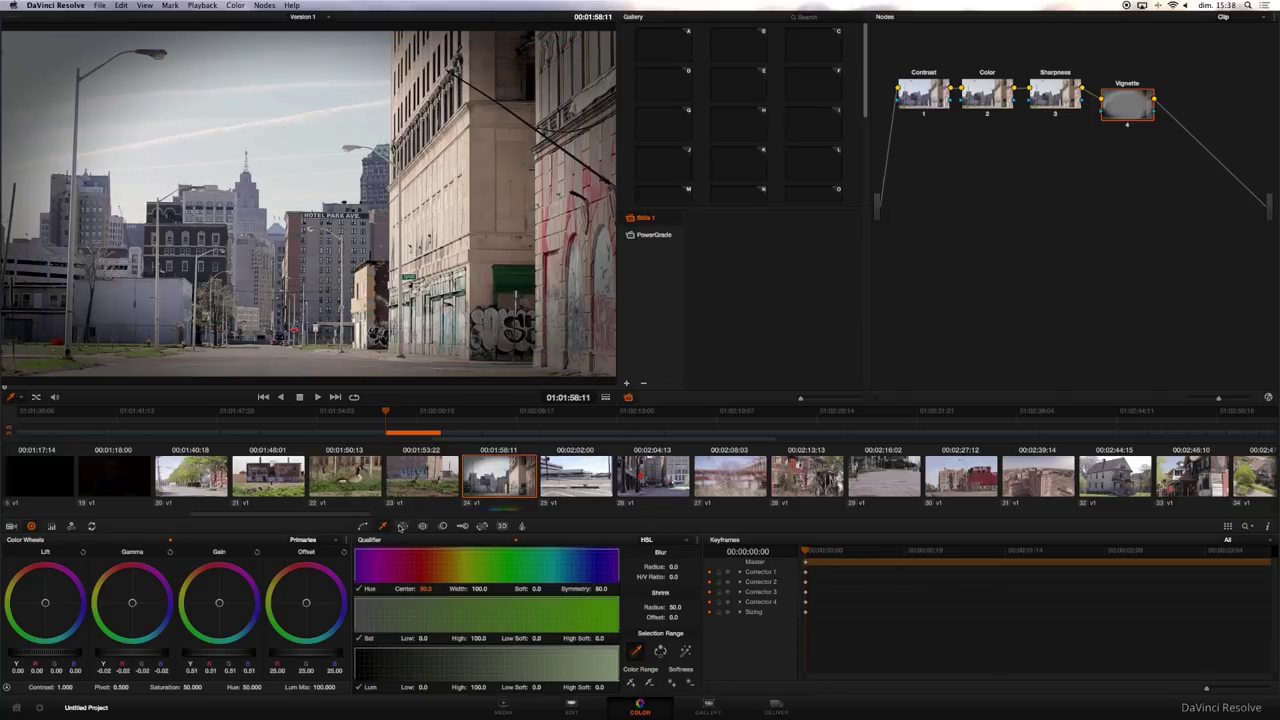
click(402, 526)
click(384, 527)
Compare the shot with and without the Vignette and all four nodes, leaving every node active.
key(ctrl+d)
key(ctrl+d)
key(ctrl+d)
key(ctrl+d)
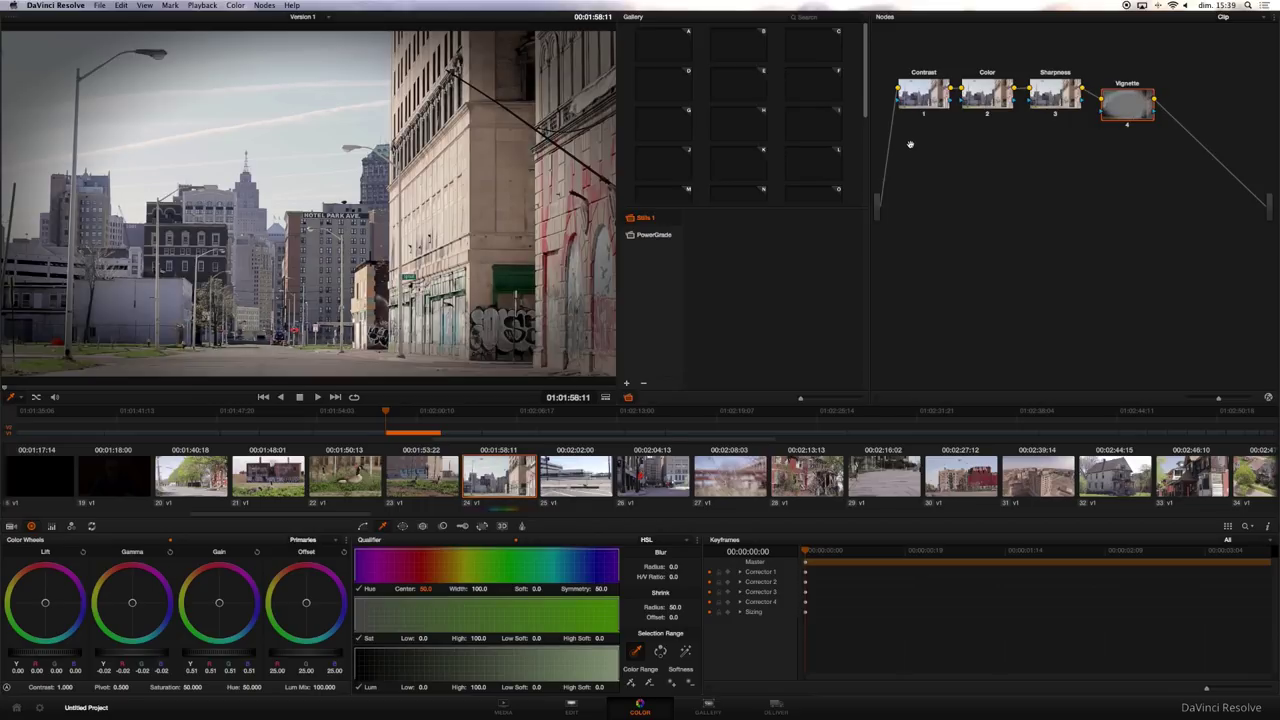
key(alt+d)
key(ctrl+d)
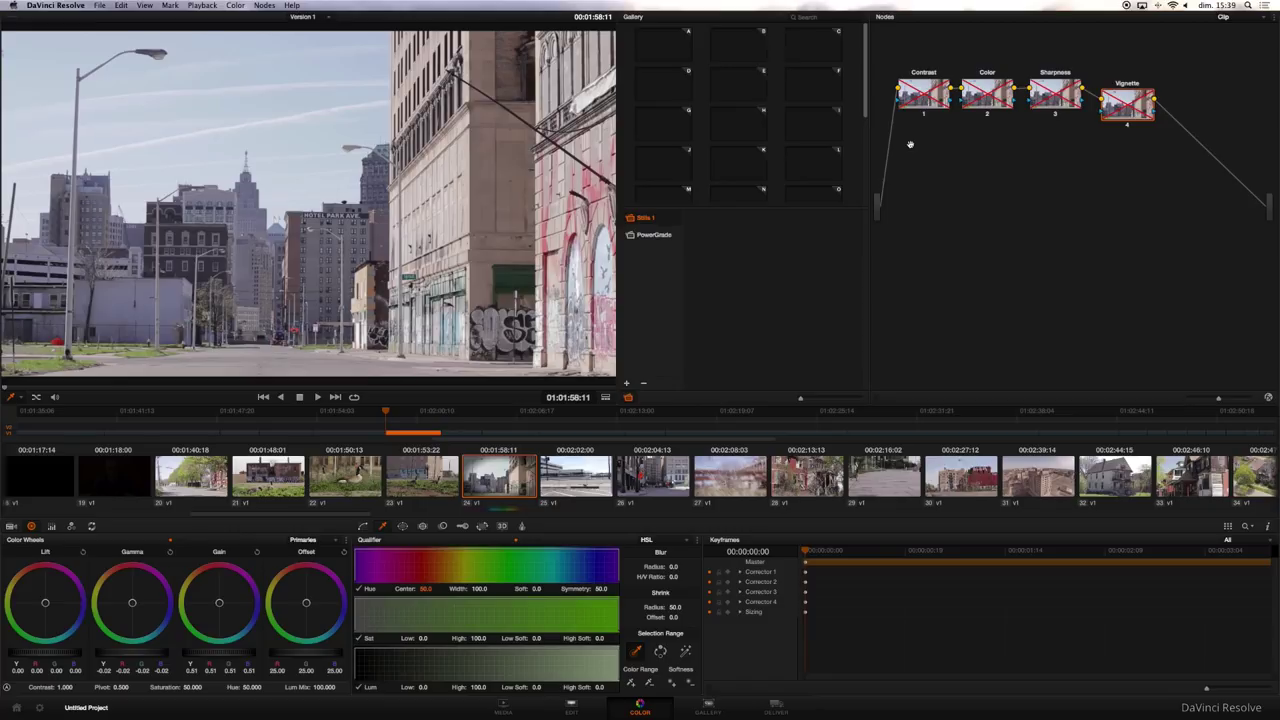
key(alt+d)
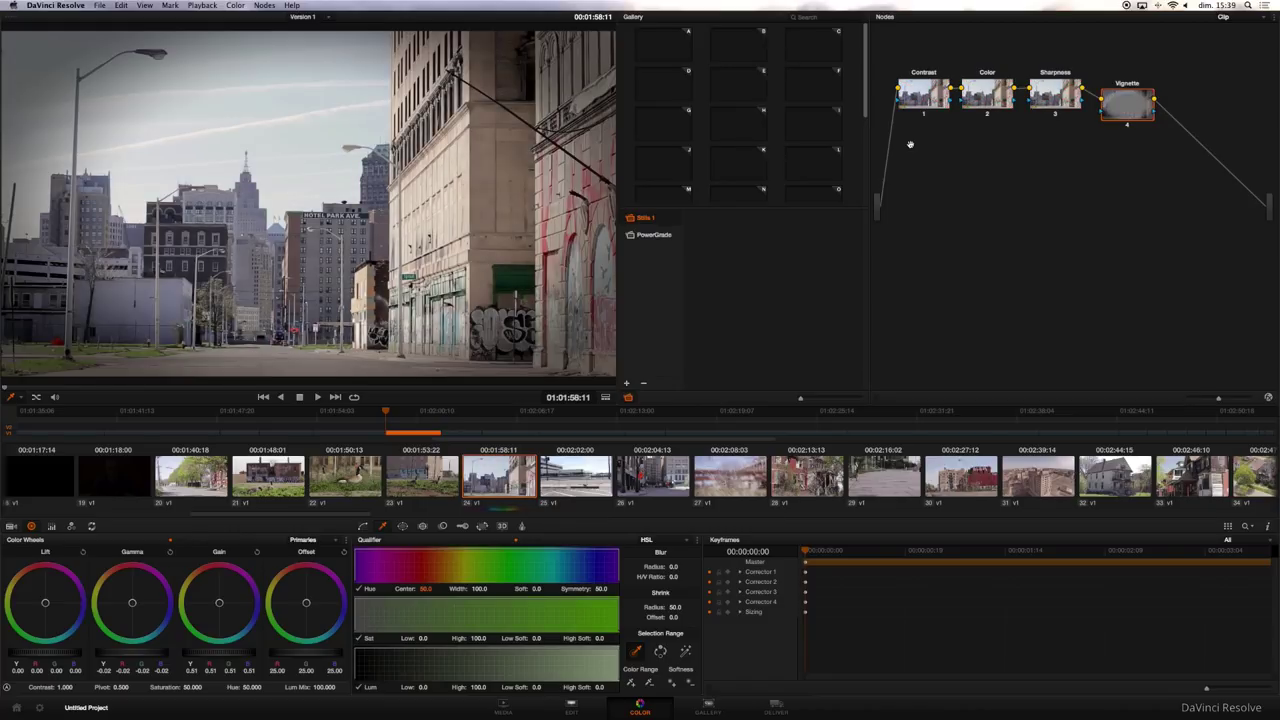
key(ctrl+d)
key(ctrl+d)
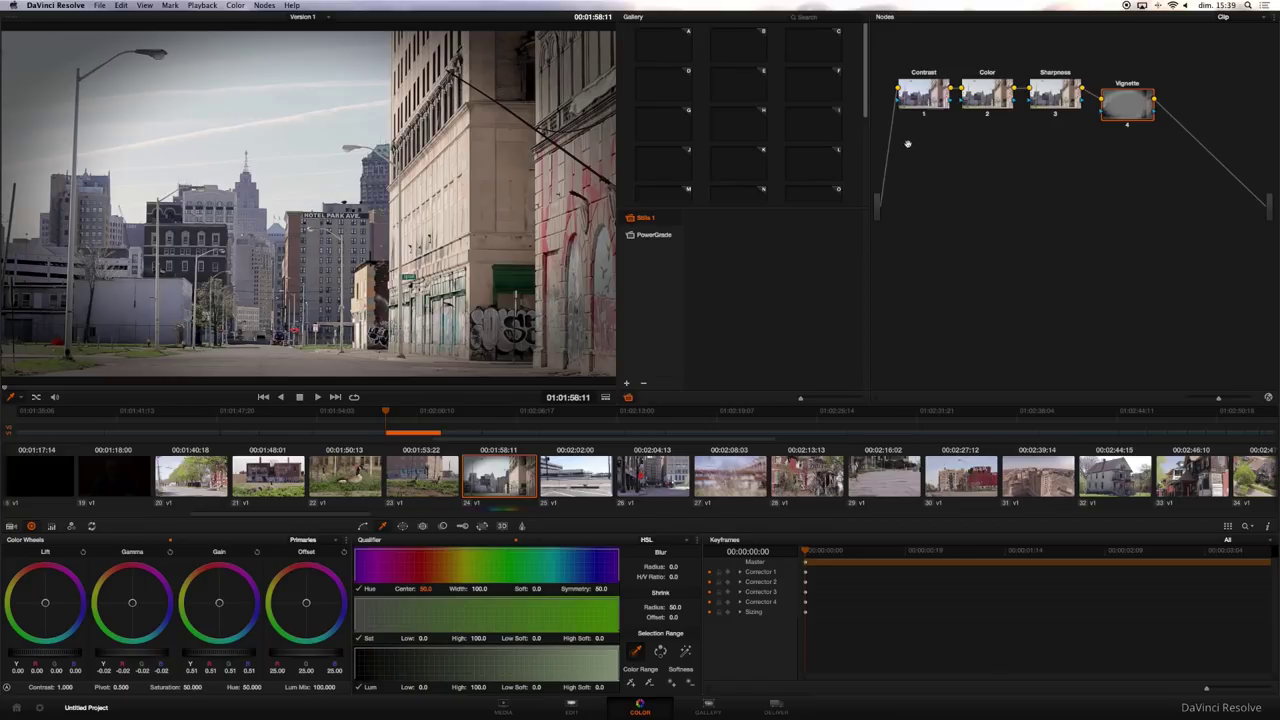
drag(1119, 103, 1128, 102)
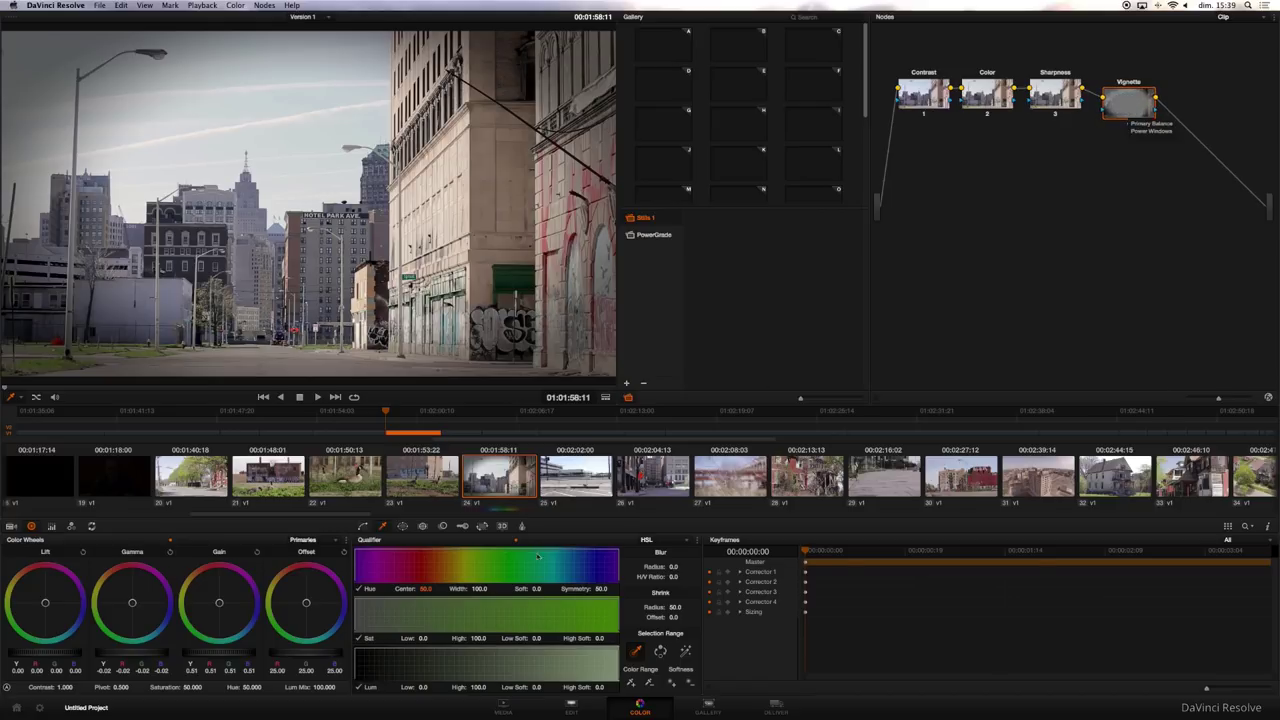
Switch the Vignette node's blur mode from Sharpen to Blur with a radius of 0.66.
click(443, 527)
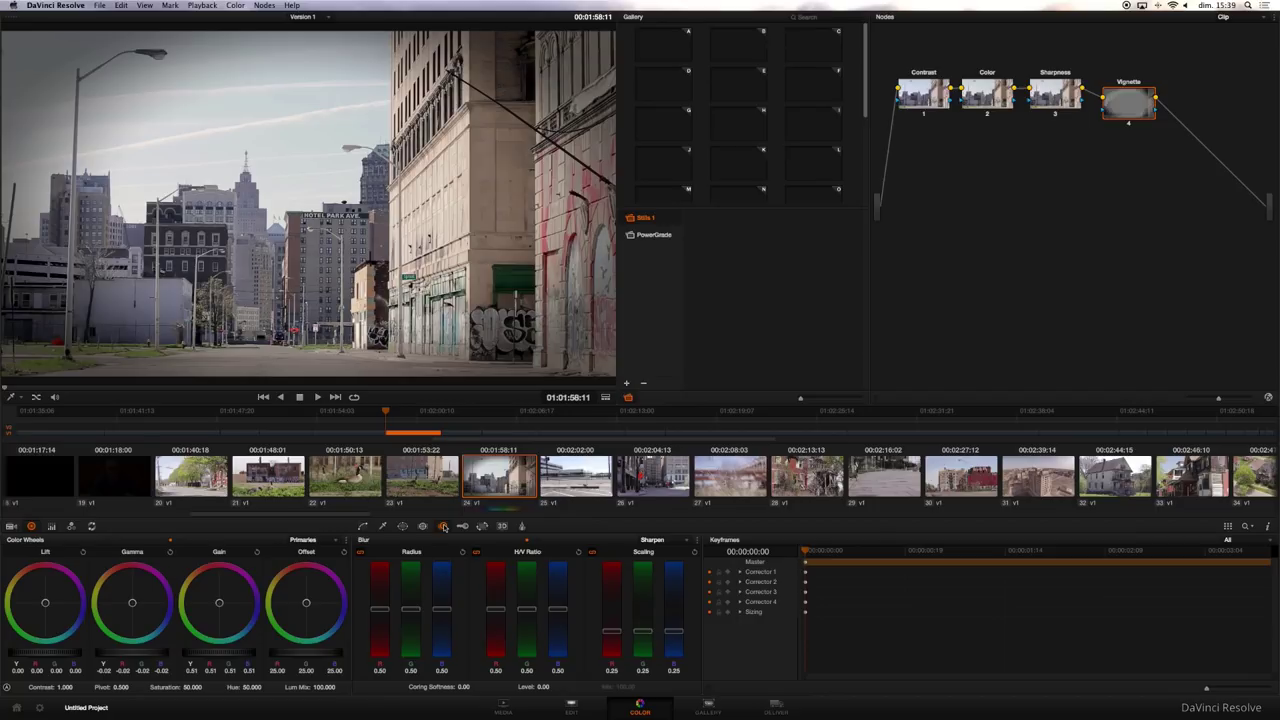
click(666, 541)
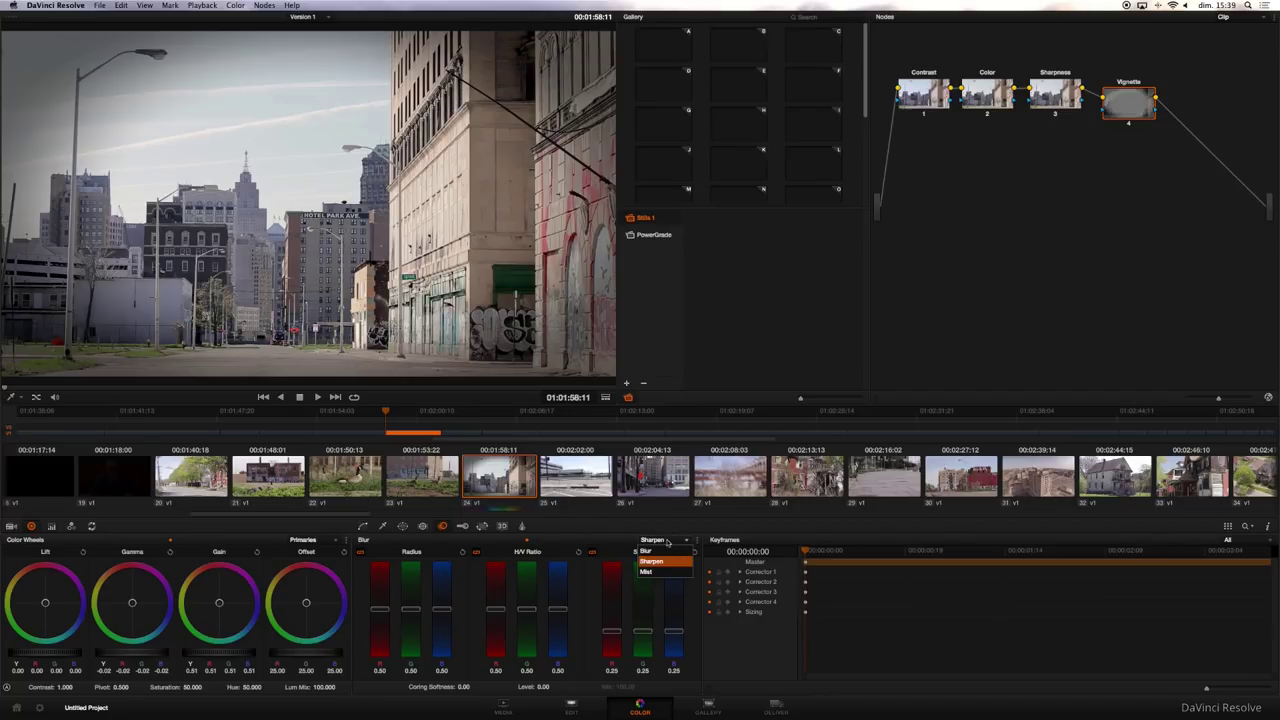
click(648, 555)
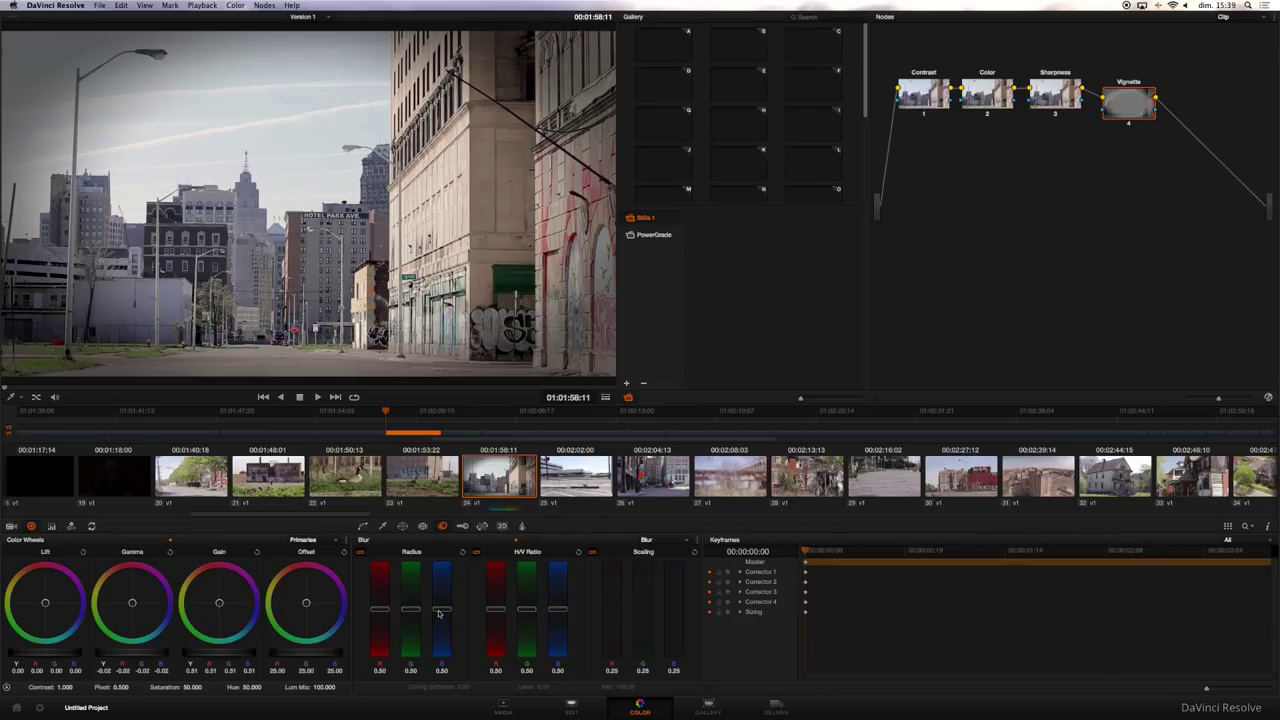
drag(438, 614, 441, 597)
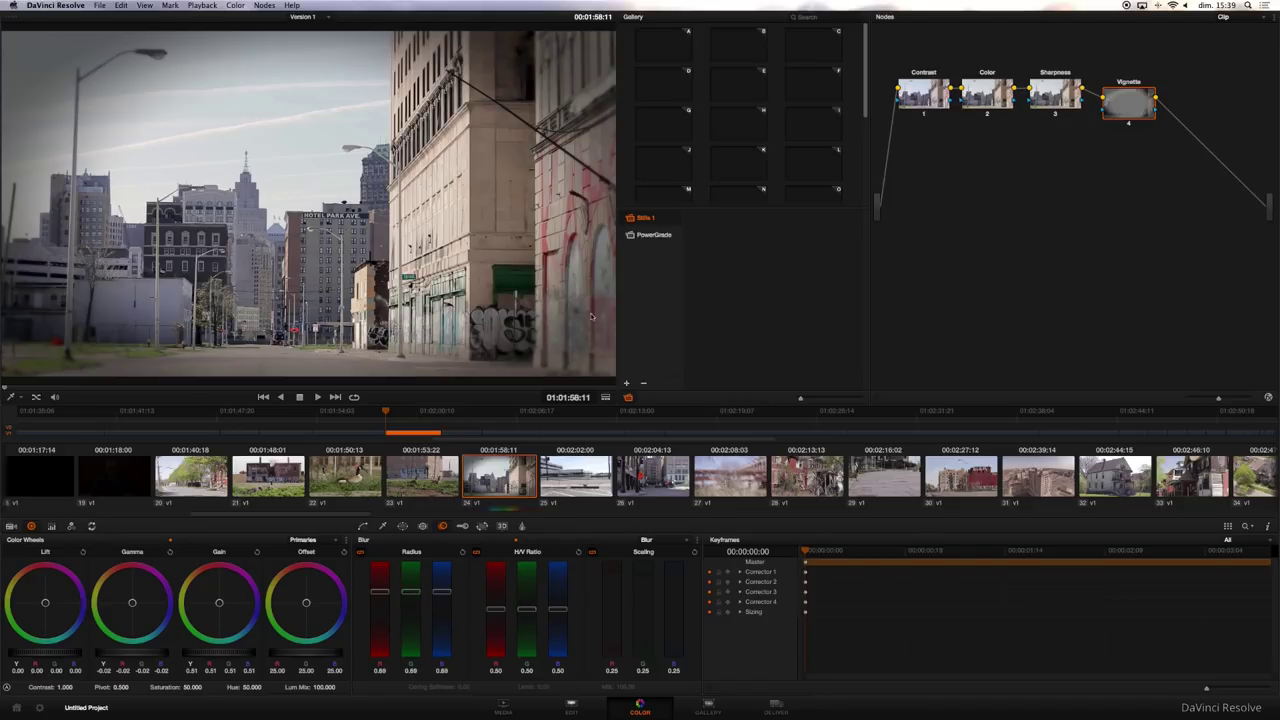
drag(441, 591, 441, 596)
drag(1108, 120, 1117, 89)
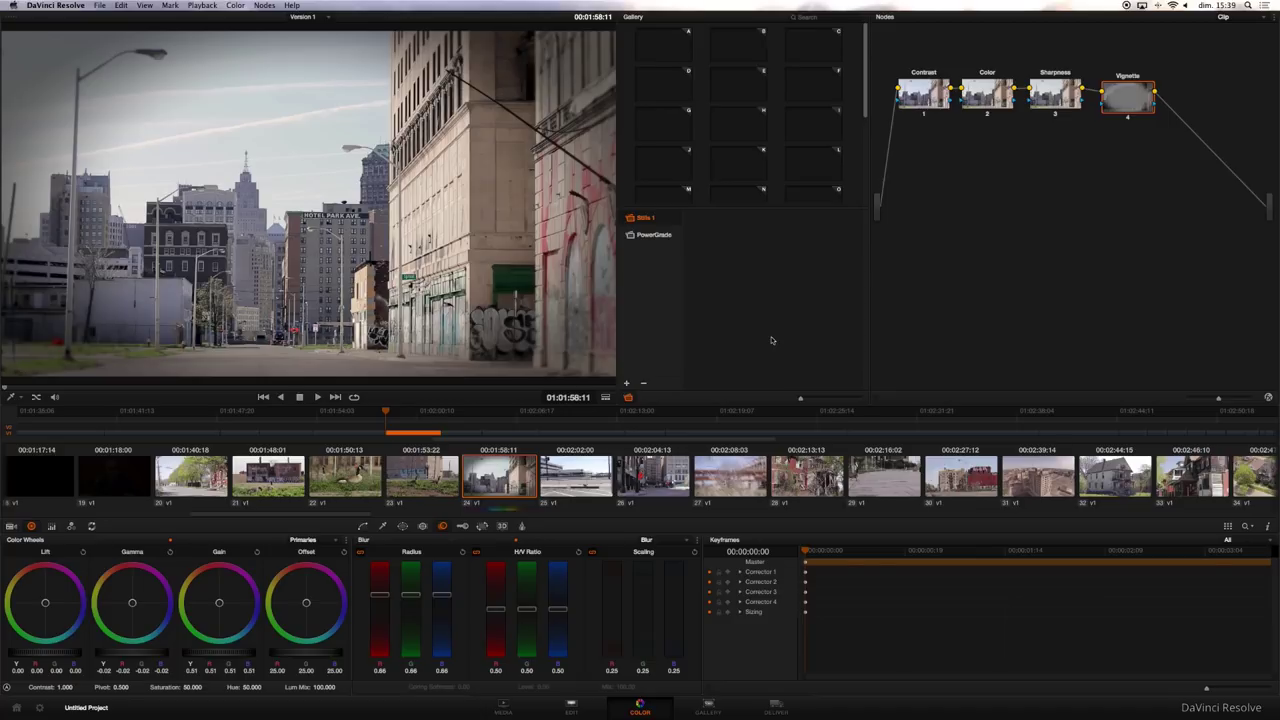
key(alt+d)
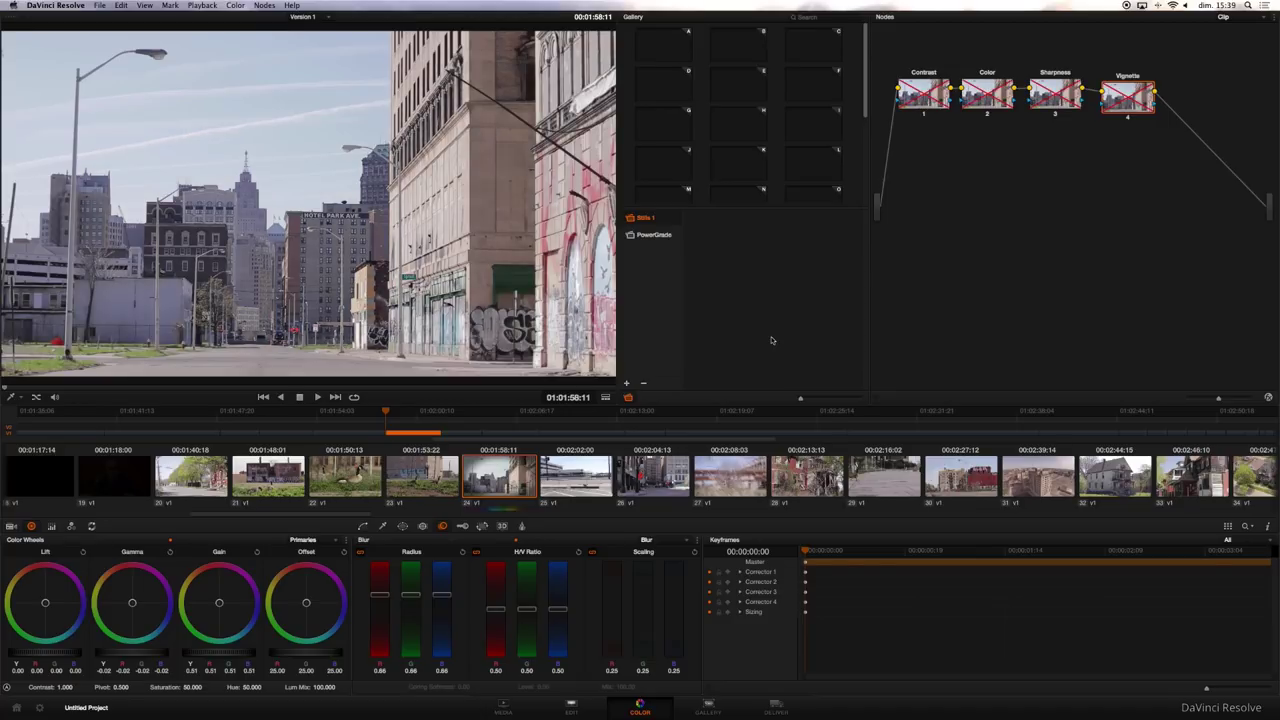
key(alt+d)
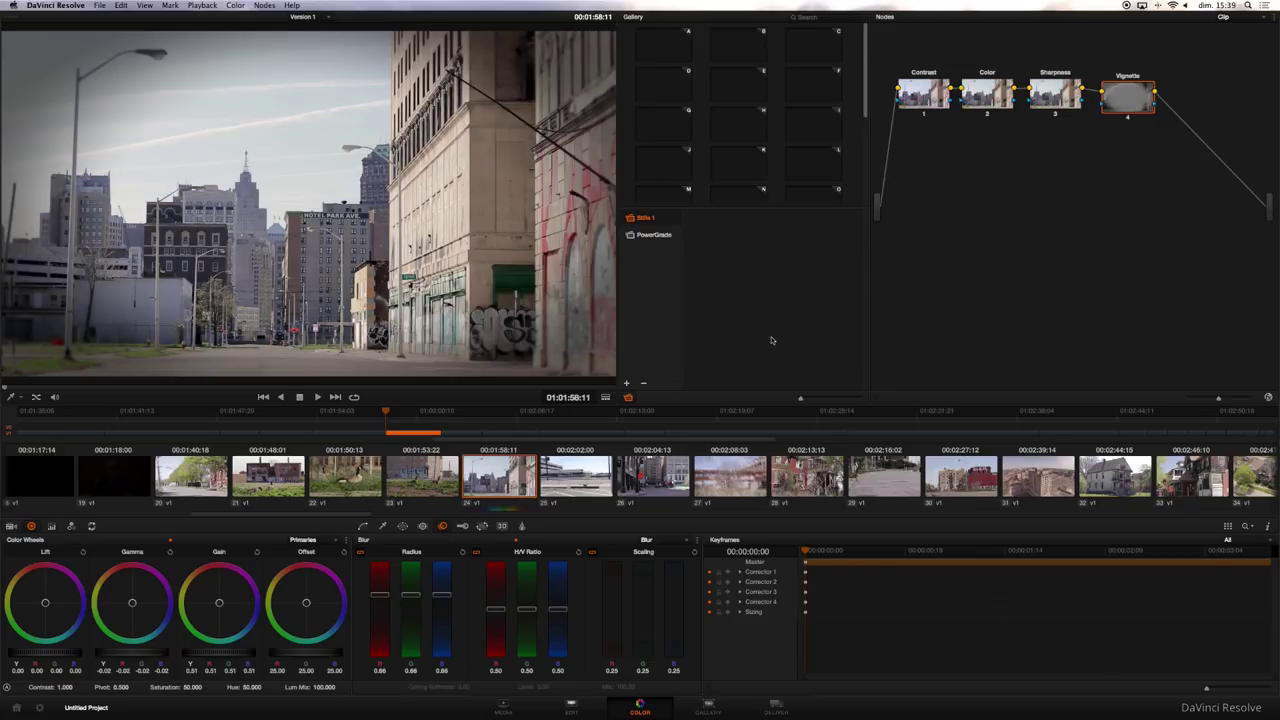
key(ctrl+d)
key(ctrl+d)
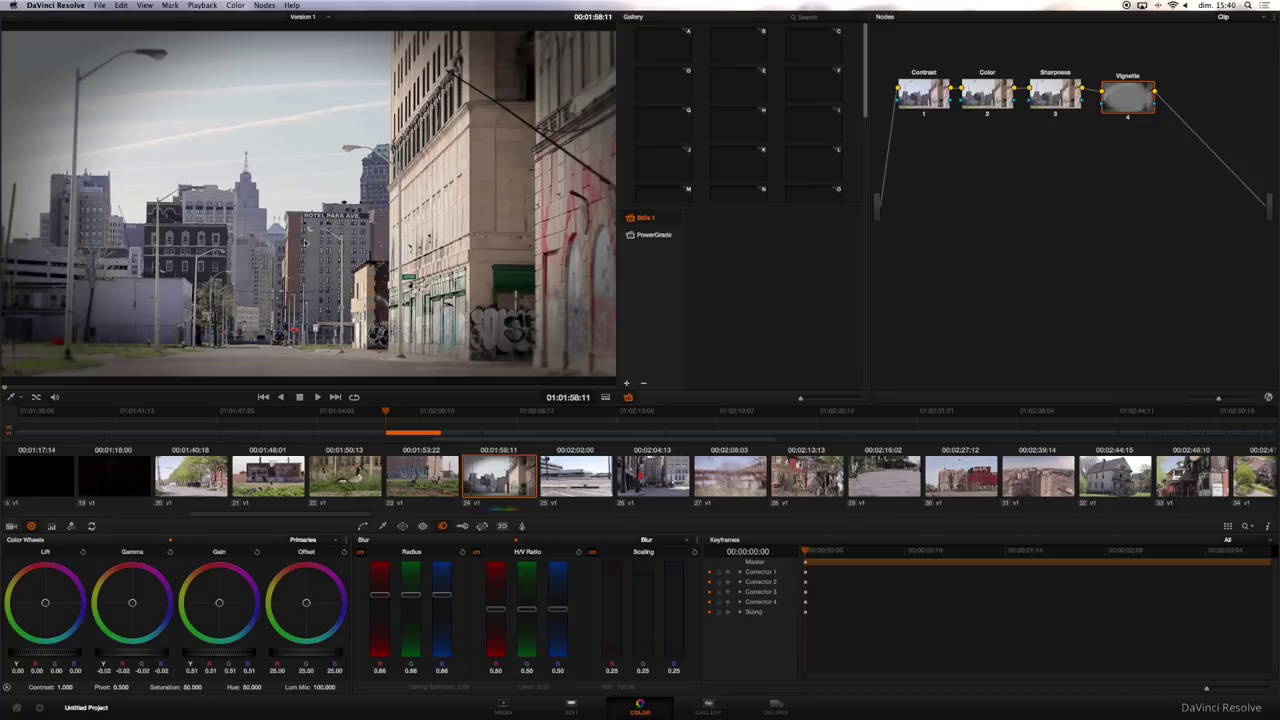
Grab a still of clip 24's grade into the gallery and switch to clip 30.
right_click(304, 236)
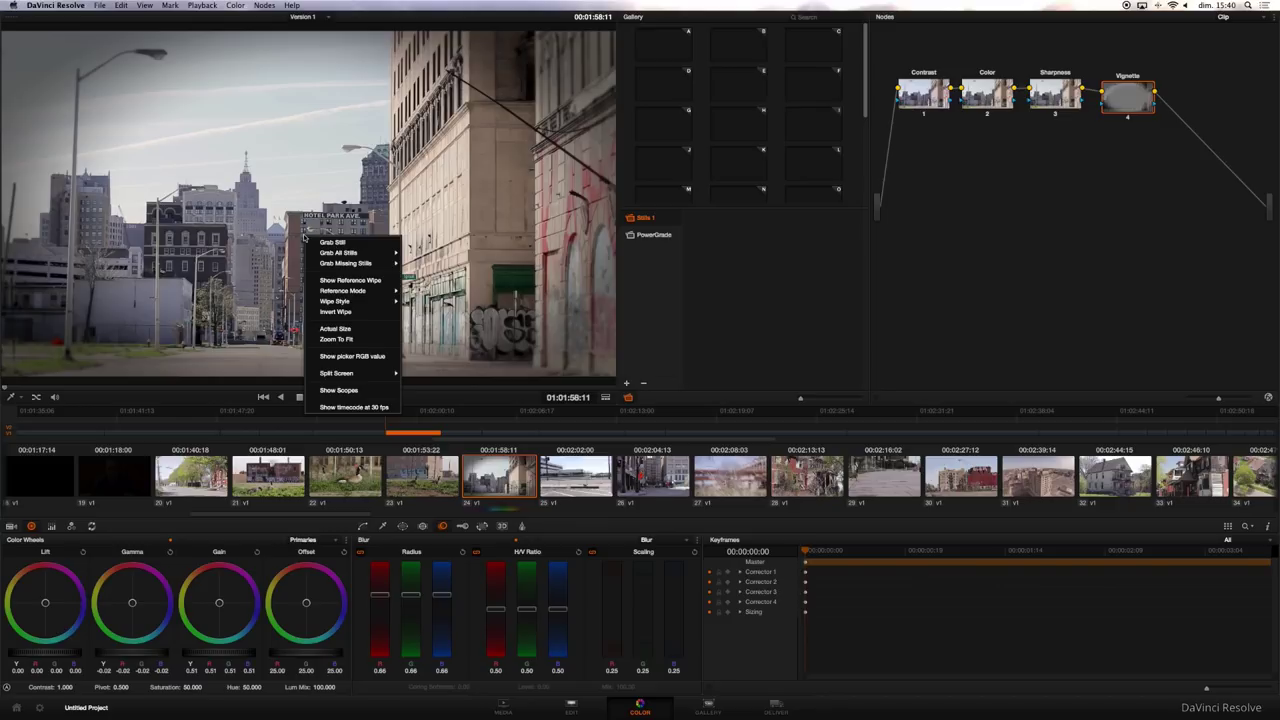
click(322, 241)
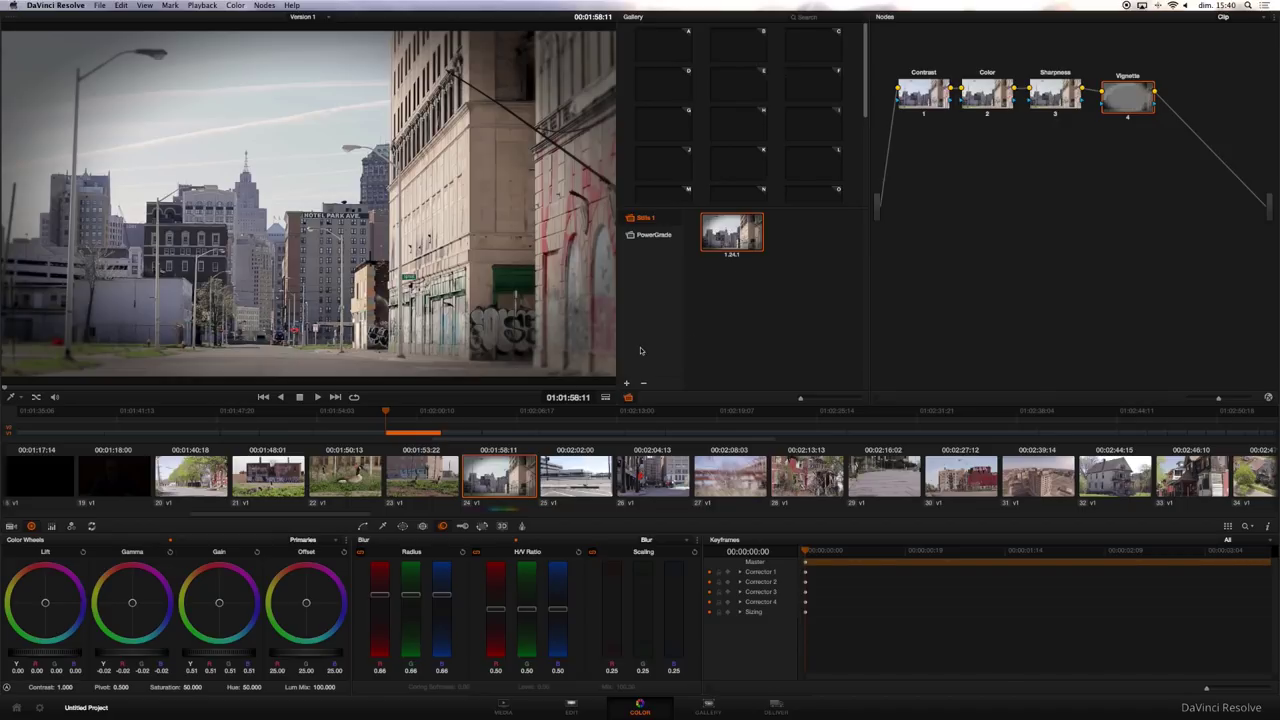
scroll(591, 483, right, 1)
scroll(591, 483, right, 3)
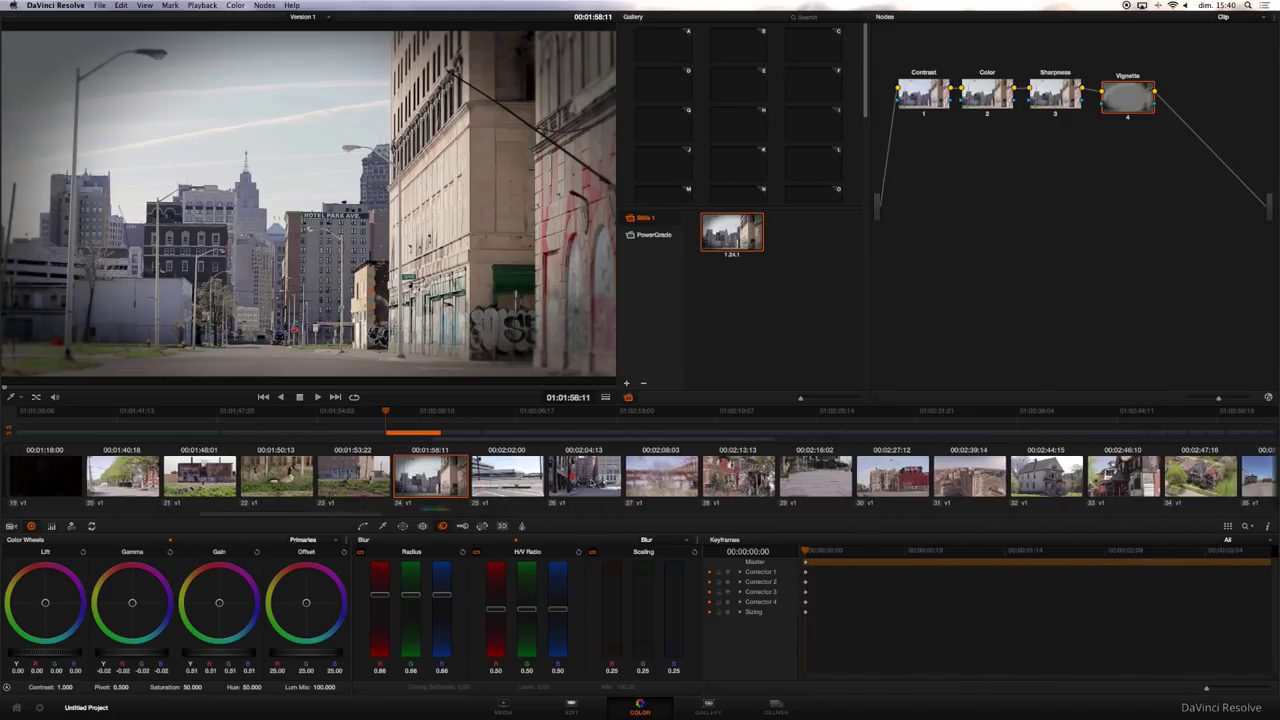
scroll(570, 482, right, 3)
scroll(545, 481, right, 3)
scroll(515, 480, right, 3)
click(515, 480)
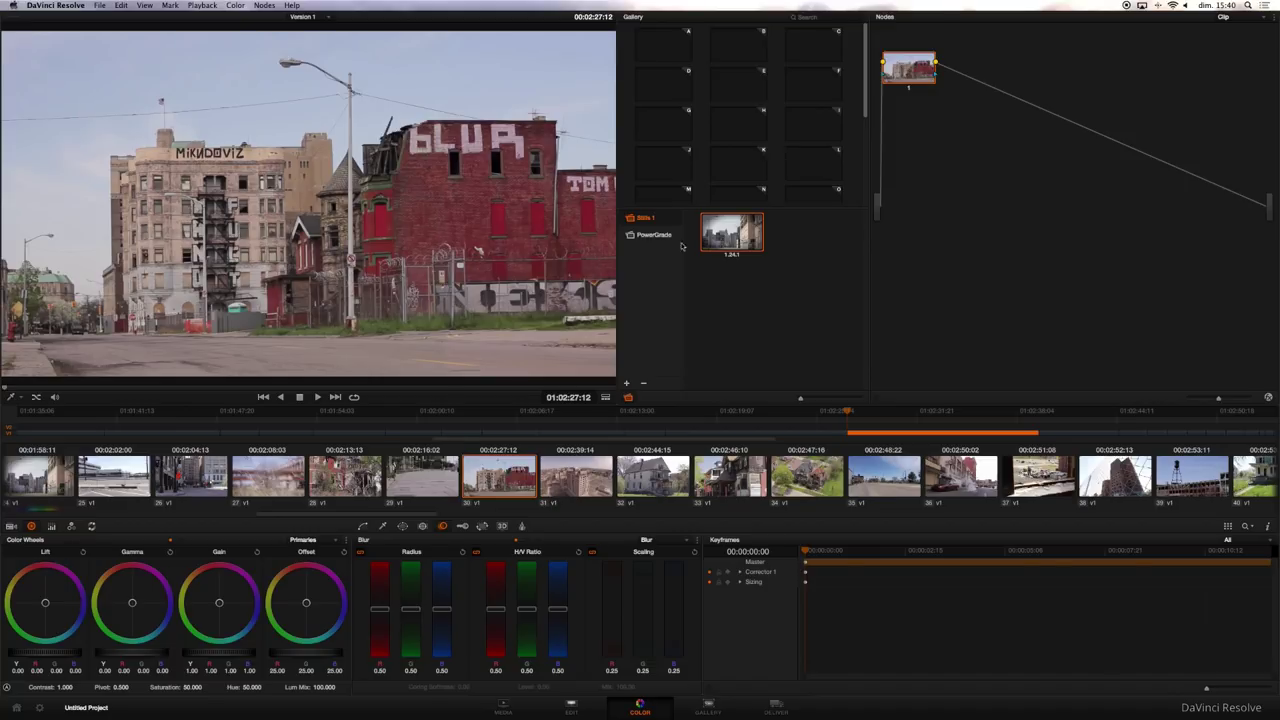
Compare clip 30 against the saved still in a split wipe, swapping the two halves.
double_click(730, 238)
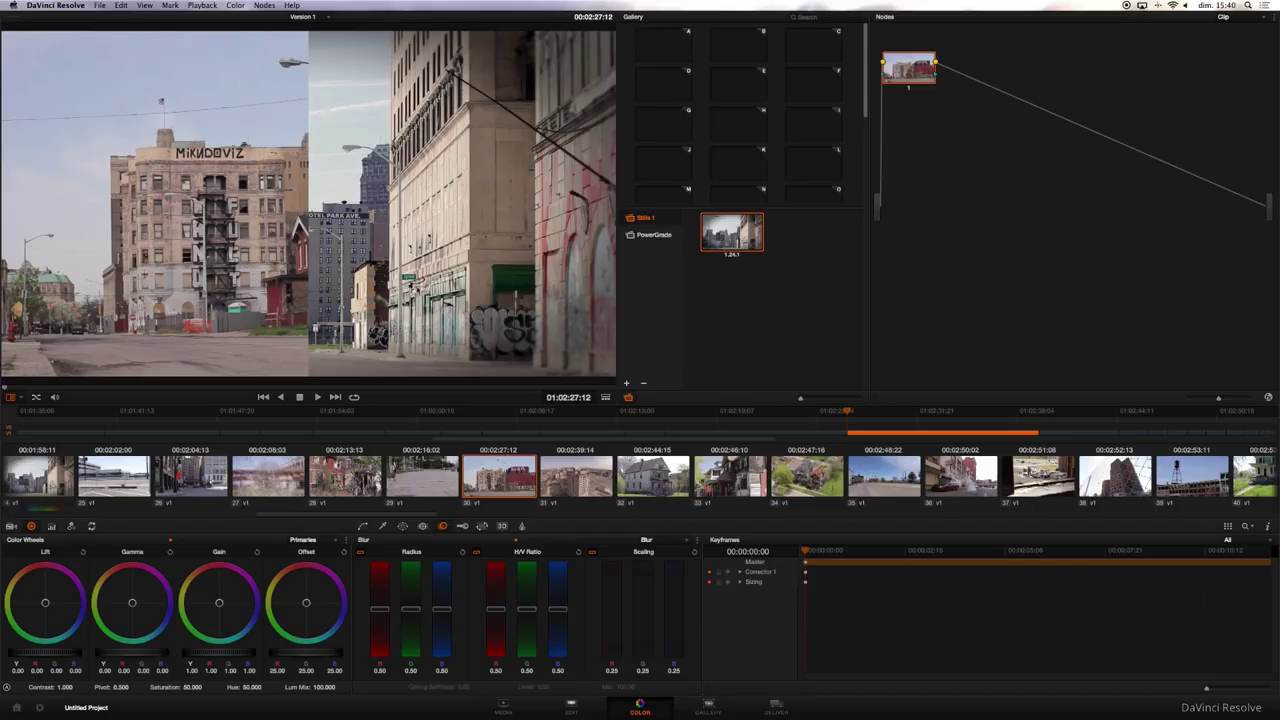
right_click(388, 238)
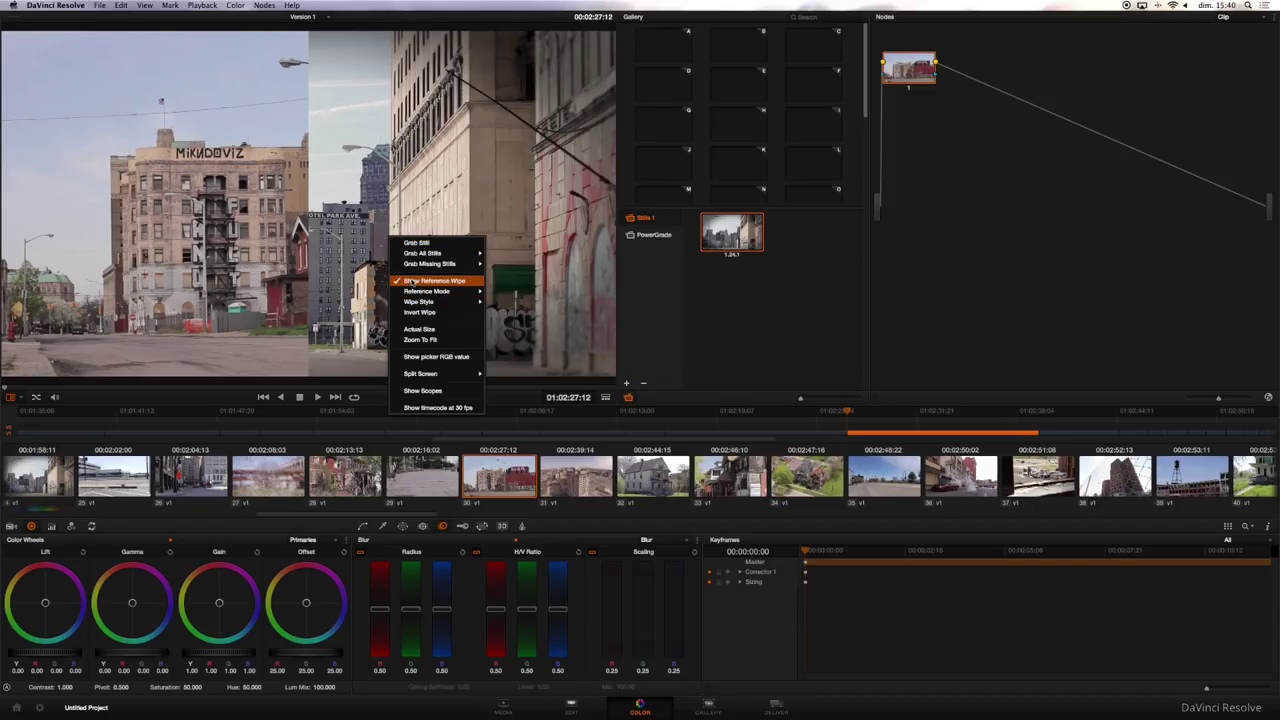
click(408, 282)
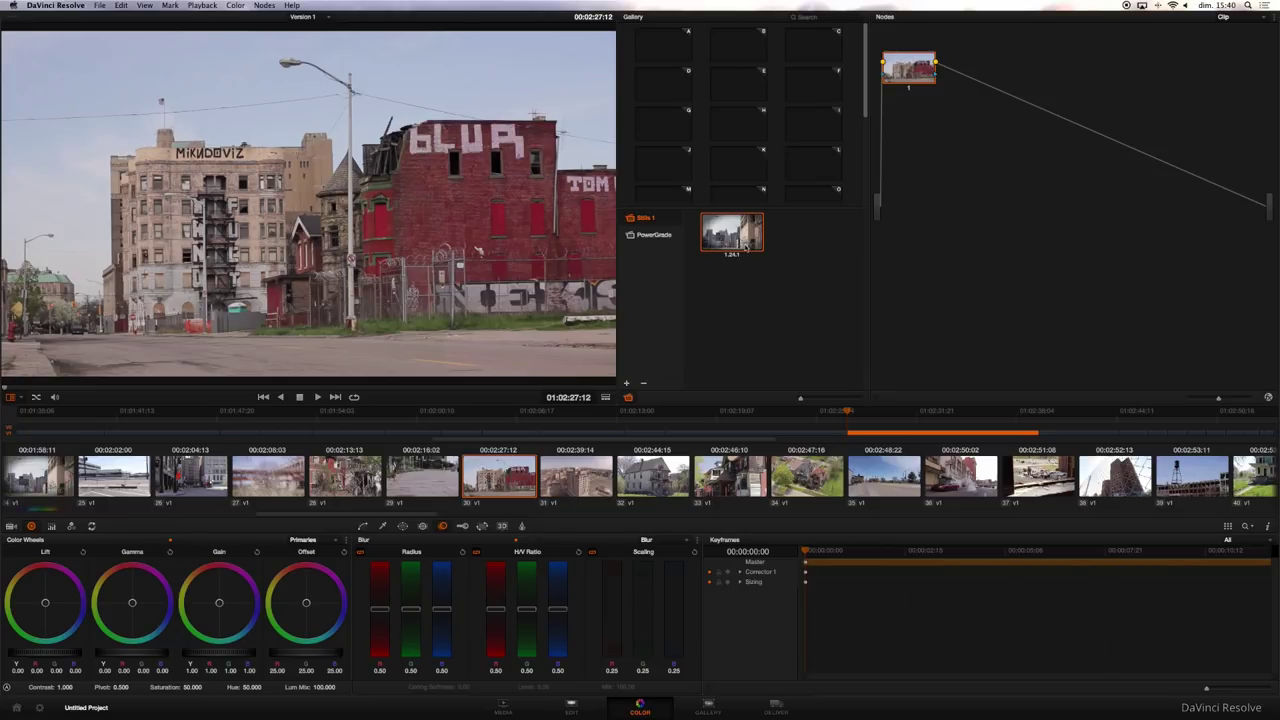
double_click(746, 248)
right_click(445, 242)
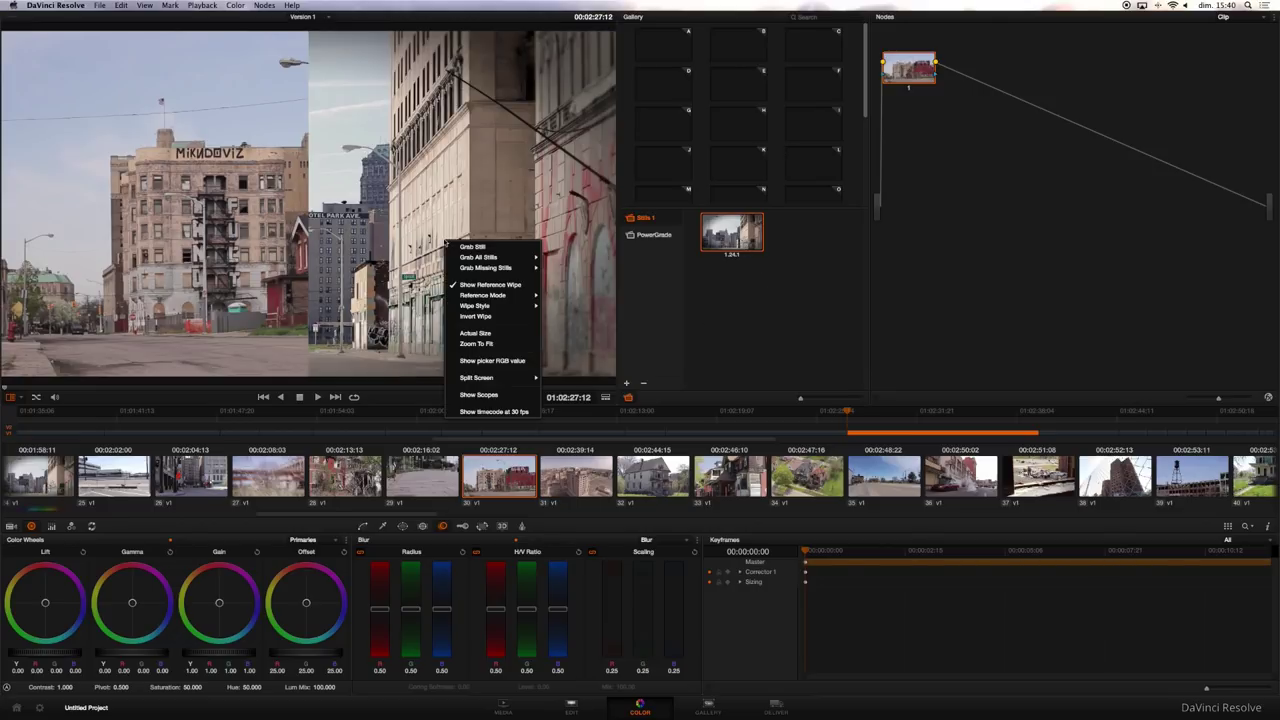
click(493, 318)
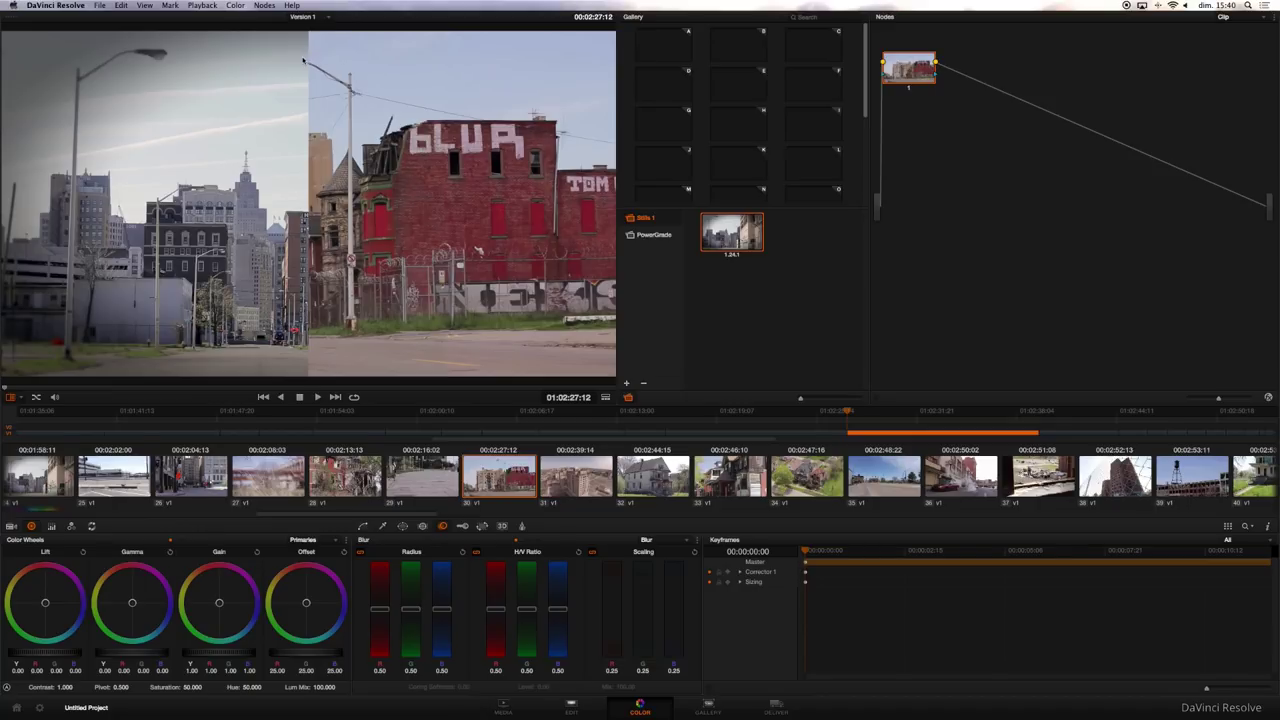
scroll(393, 260, down, 5)
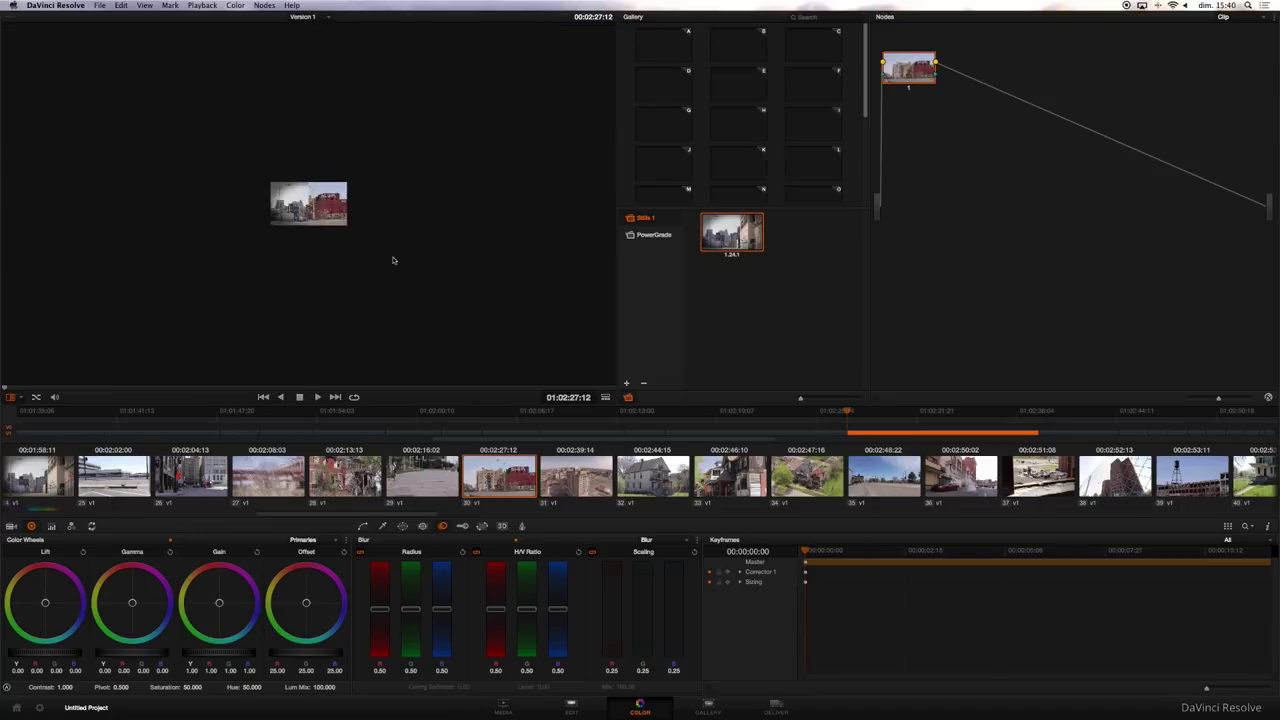
Zoom the image to fit, turn off Show Reference Wipe, and bring up clip 24.
right_click(314, 207)
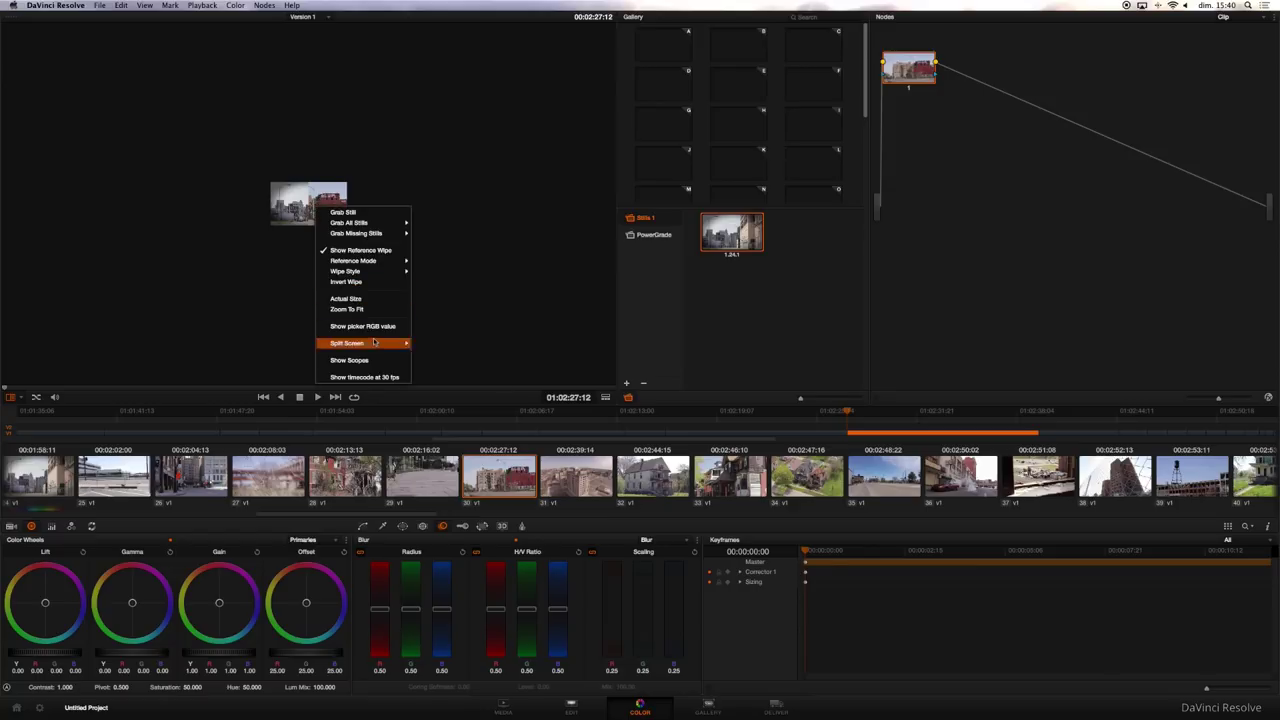
click(350, 309)
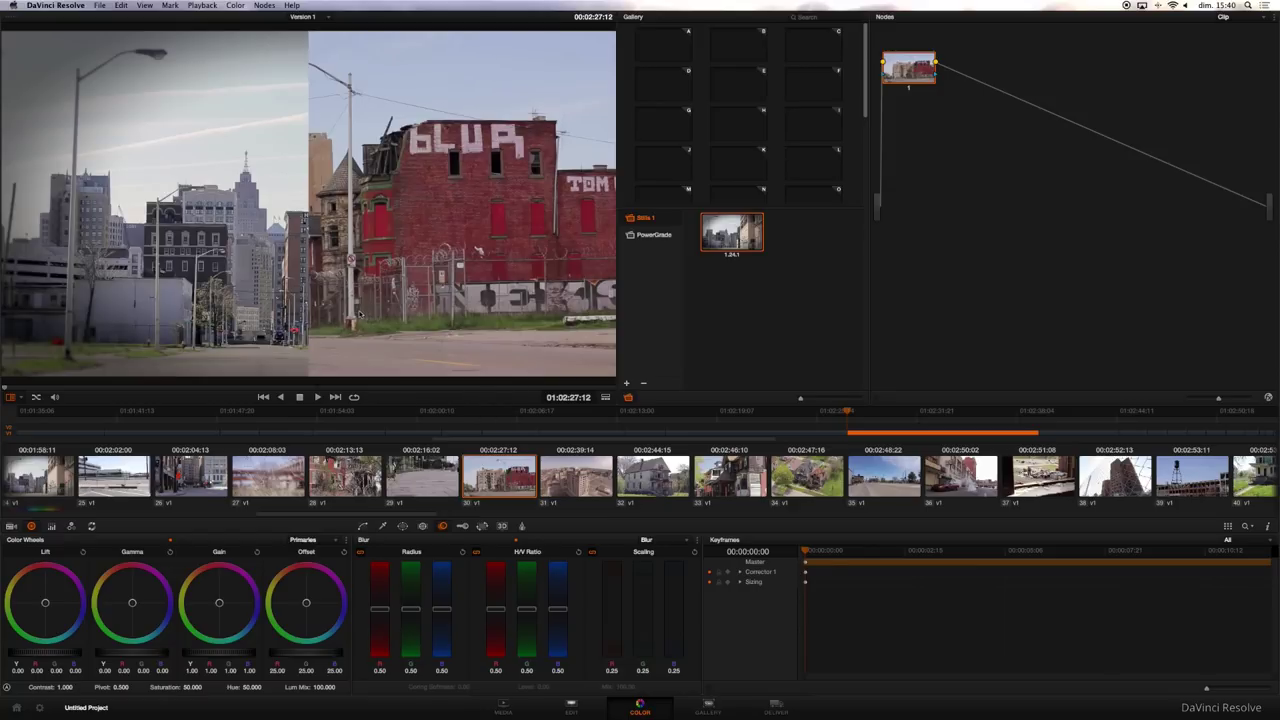
right_click(271, 203)
click(288, 246)
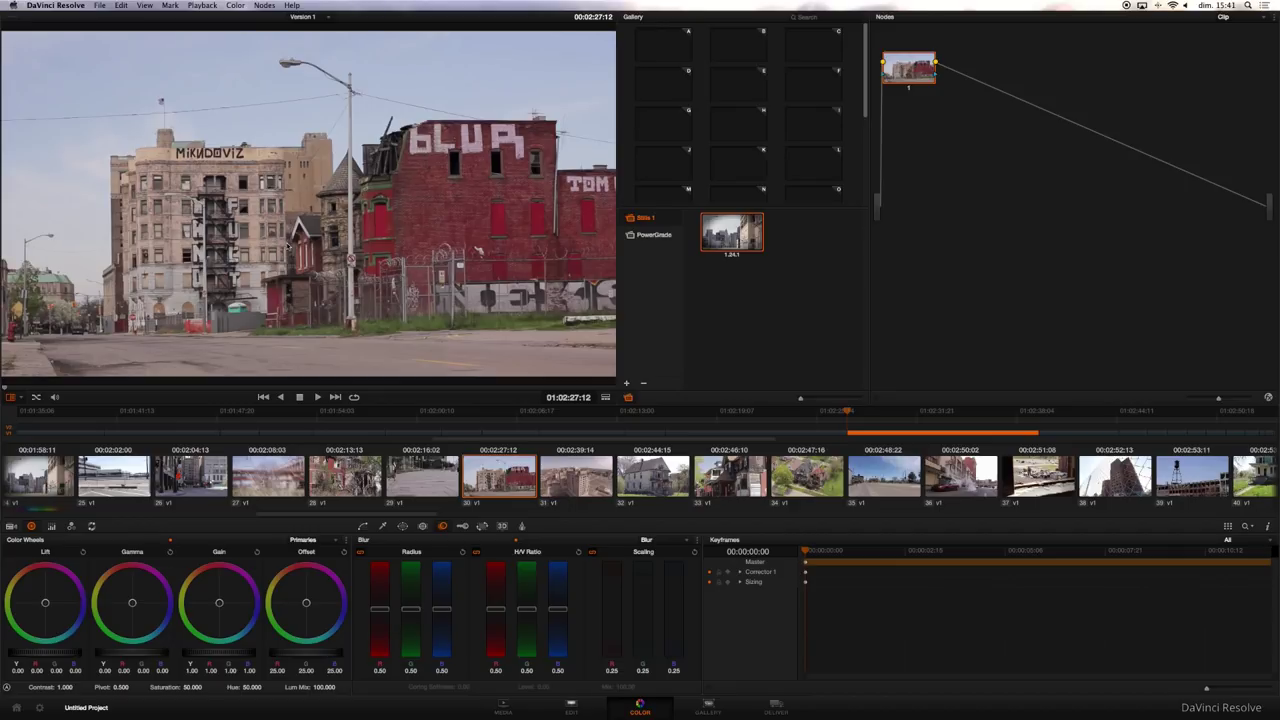
scroll(366, 462, up, 1)
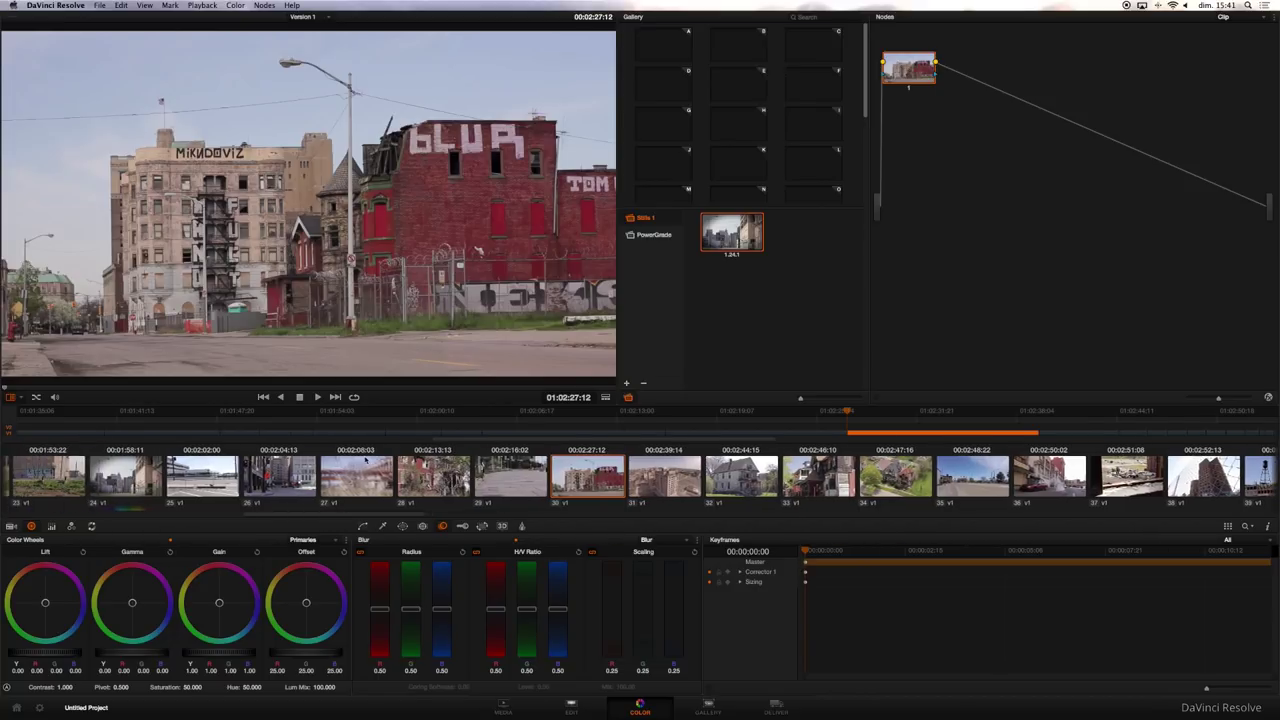
click(129, 473)
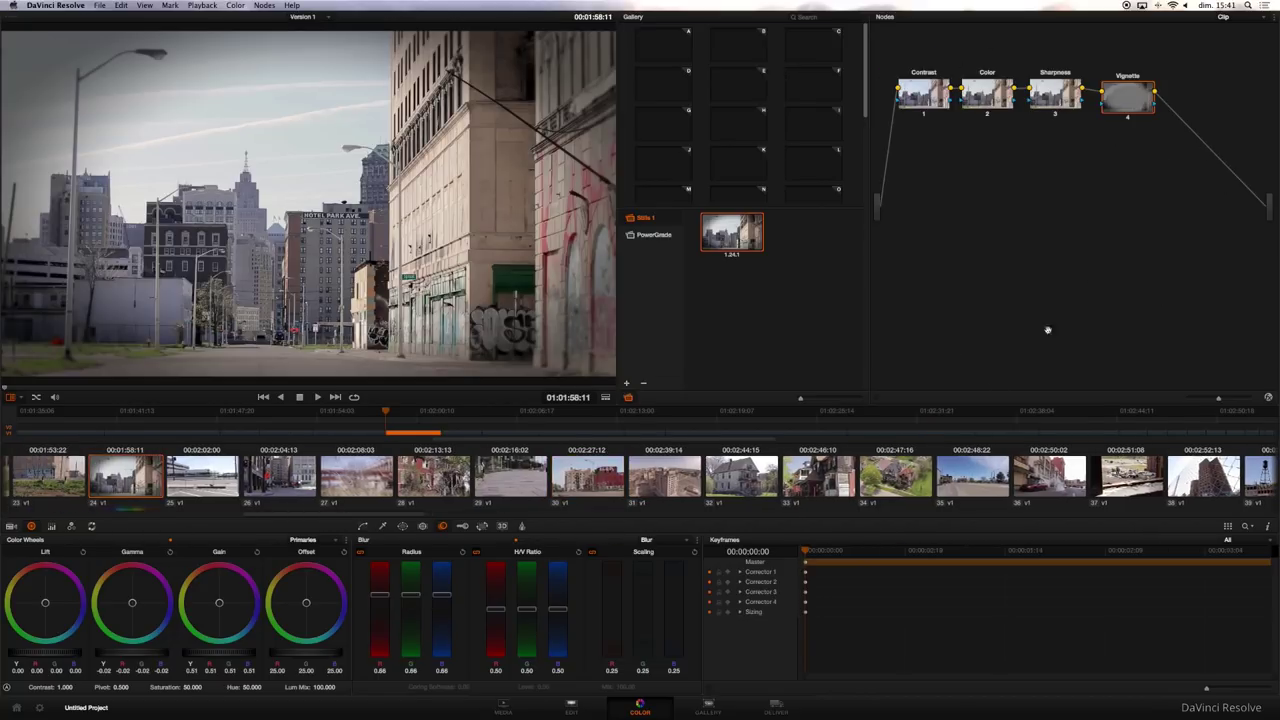
Apply the gallery still's four-node grade to clip 30 with Add Correction.
click(590, 476)
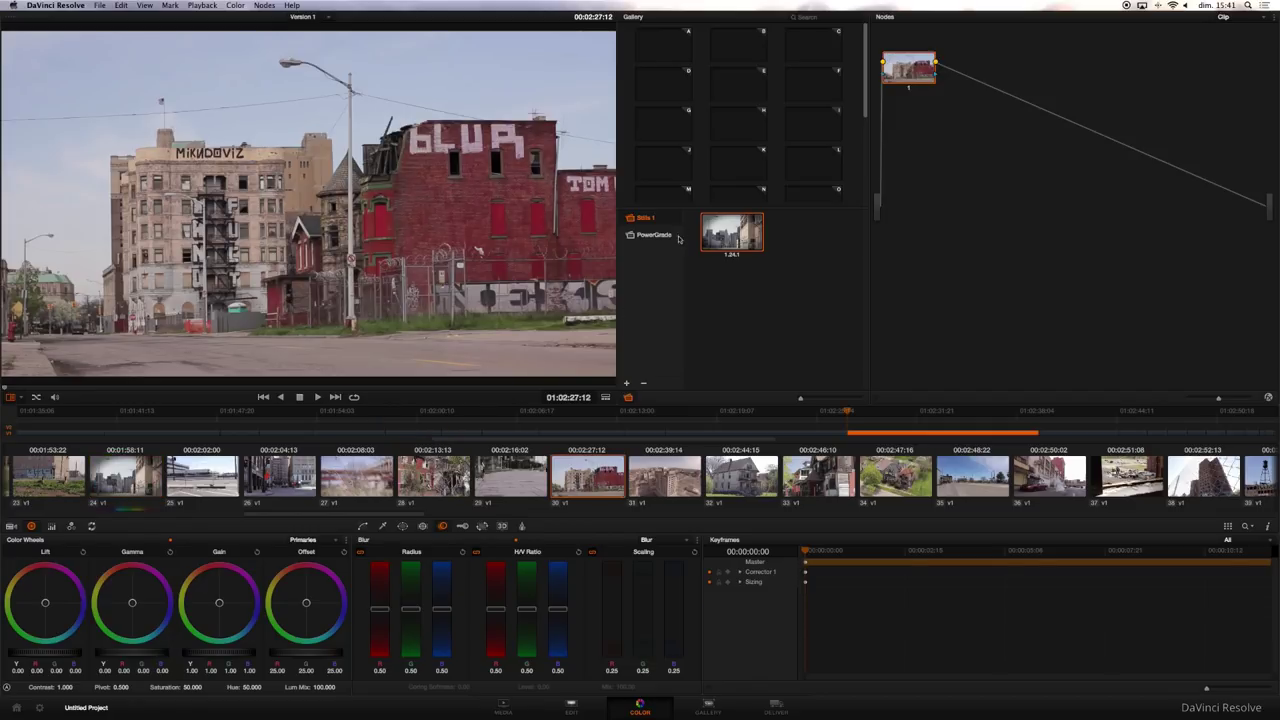
right_click(731, 231)
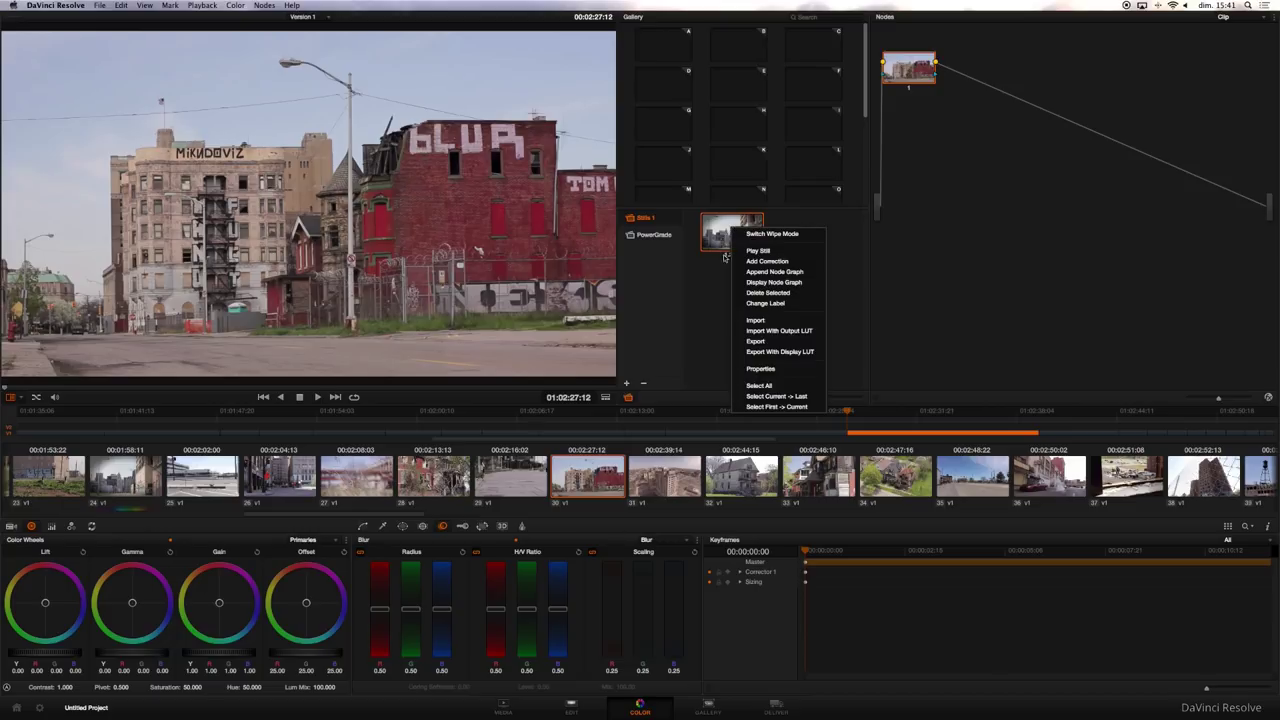
click(760, 262)
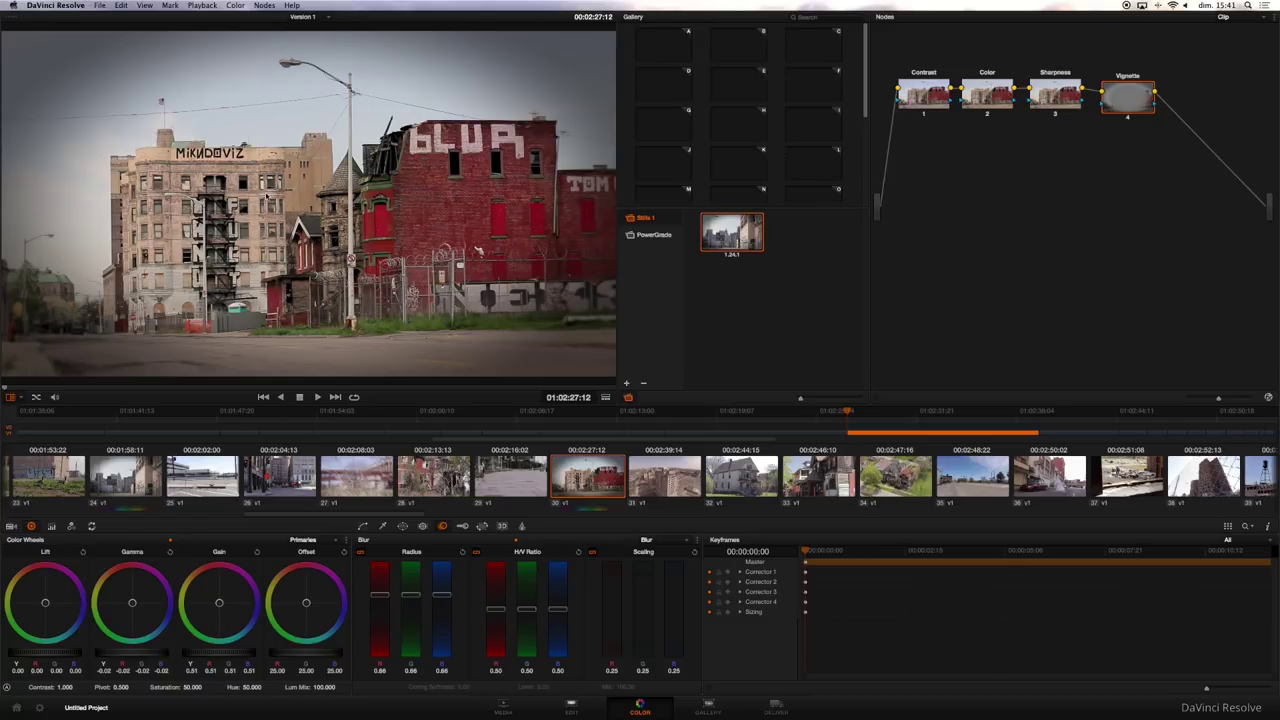
Turn the video scopes back on and place the Waveform and Parade window up and left.
click(140, 5)
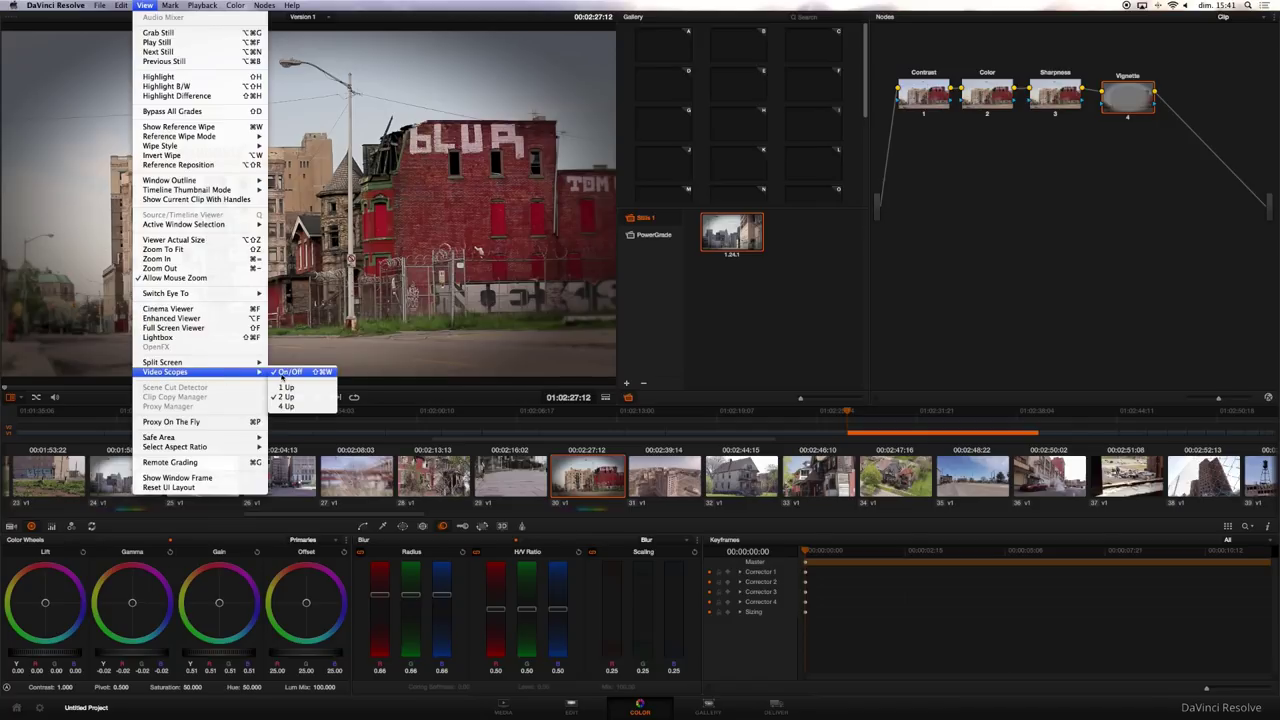
click(282, 373)
click(145, 5)
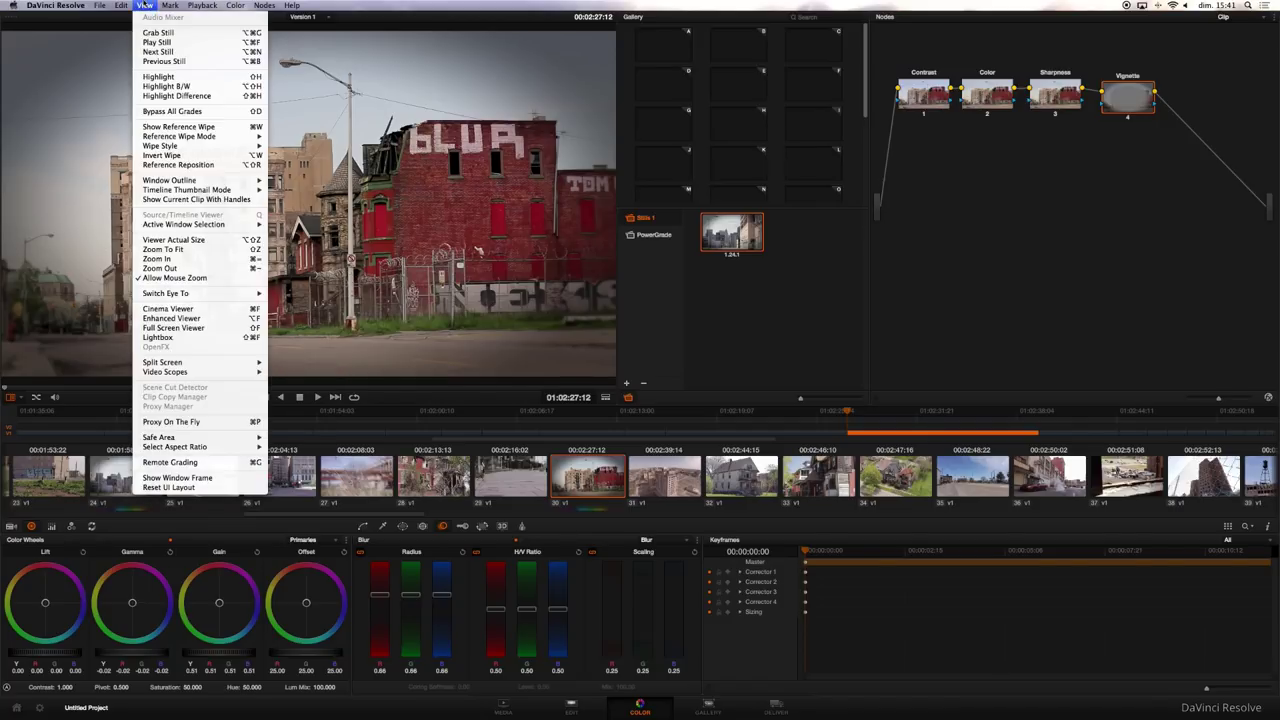
click(290, 382)
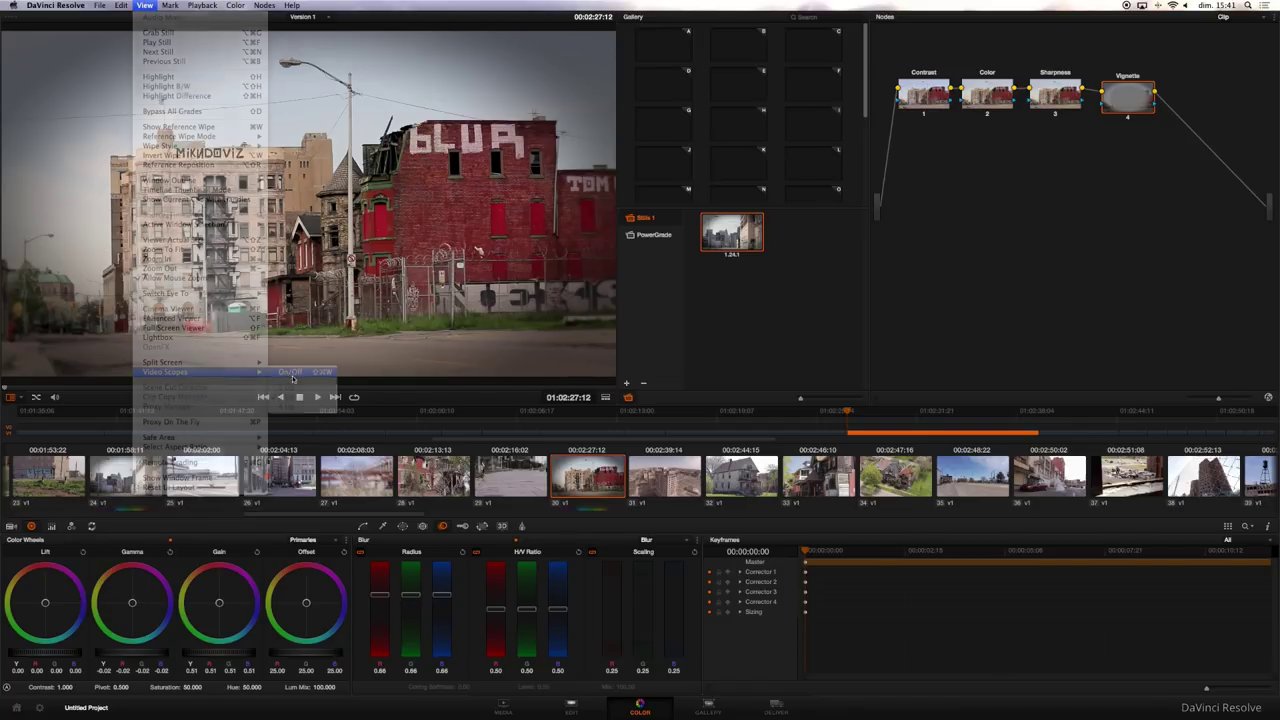
drag(781, 459, 735, 397)
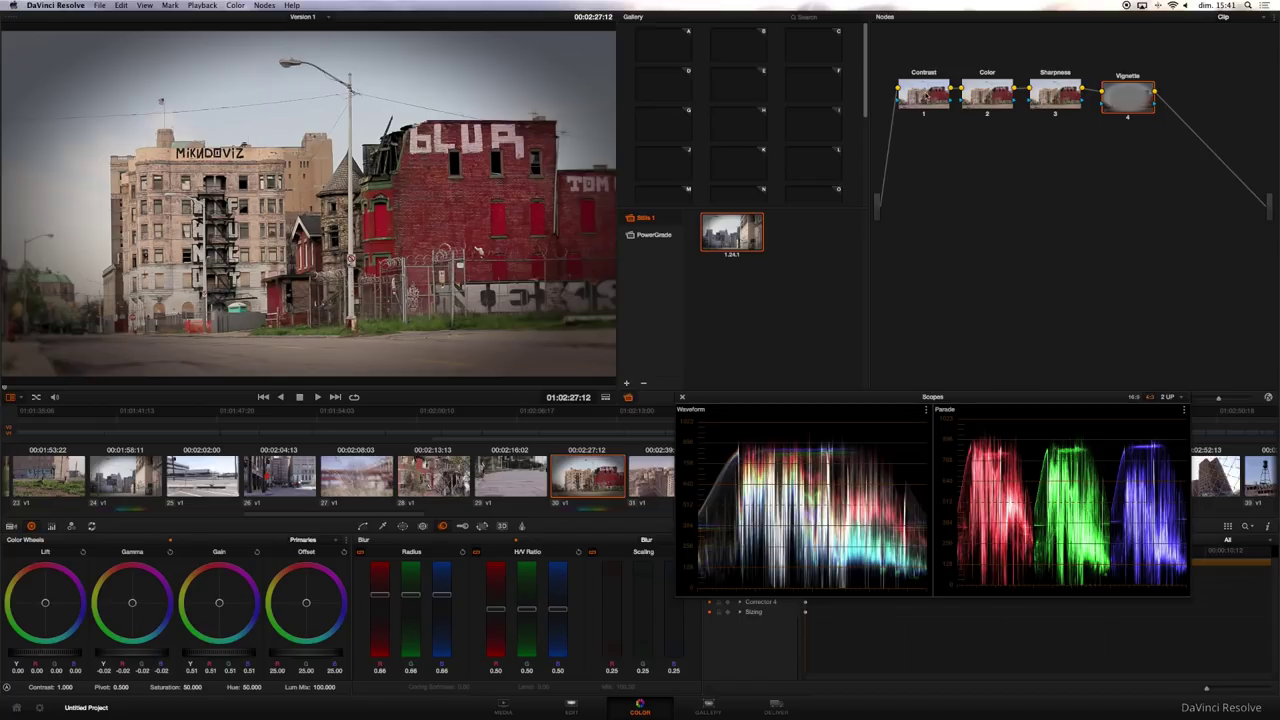
On clip 30's Contrast node, raise gain to 1.13, lift to -0.03 and gamma to -0.01.
click(926, 97)
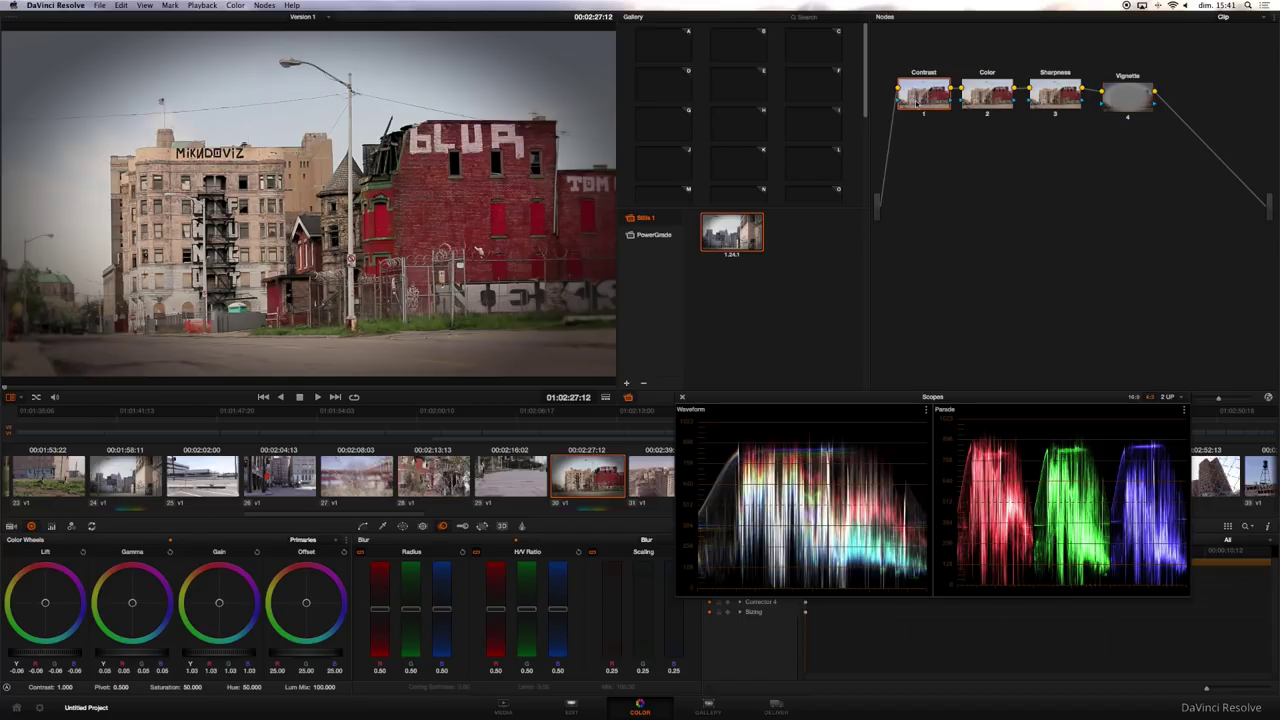
drag(203, 655, 260, 657)
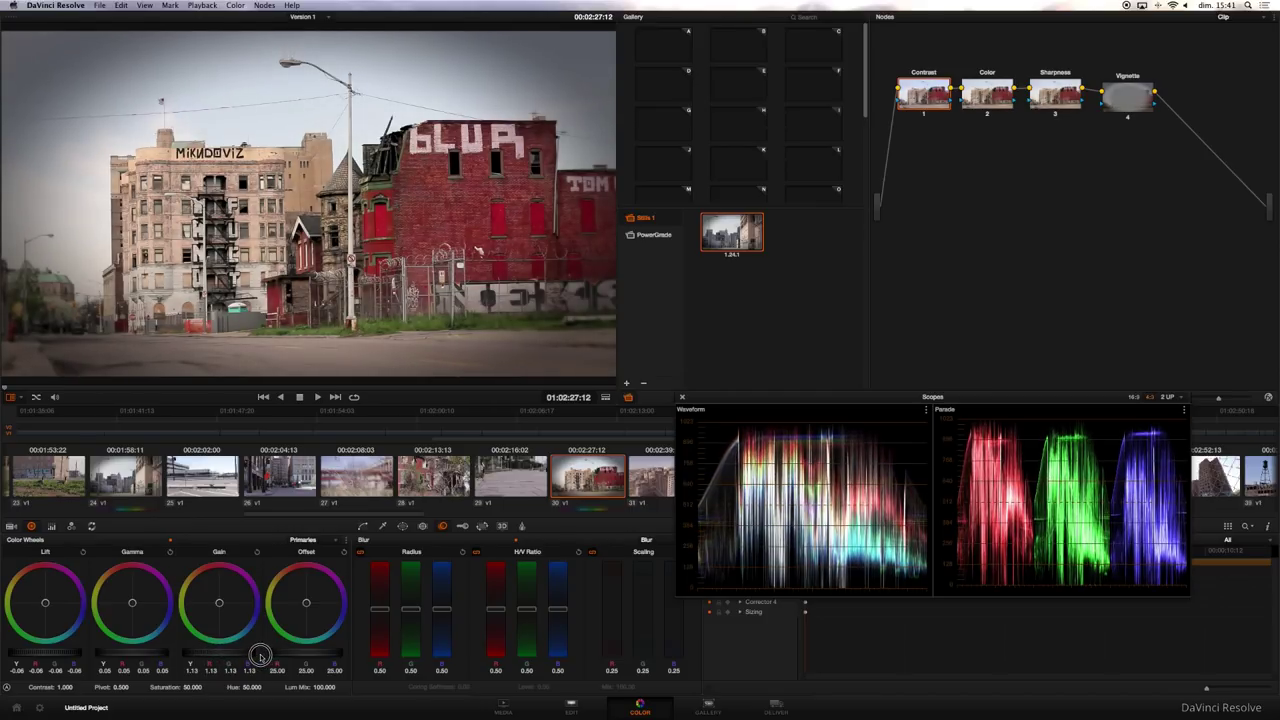
mouse_move(62, 656)
mouse_down()
mouse_move(135, 652)
mouse_move(113, 652)
mouse_up()
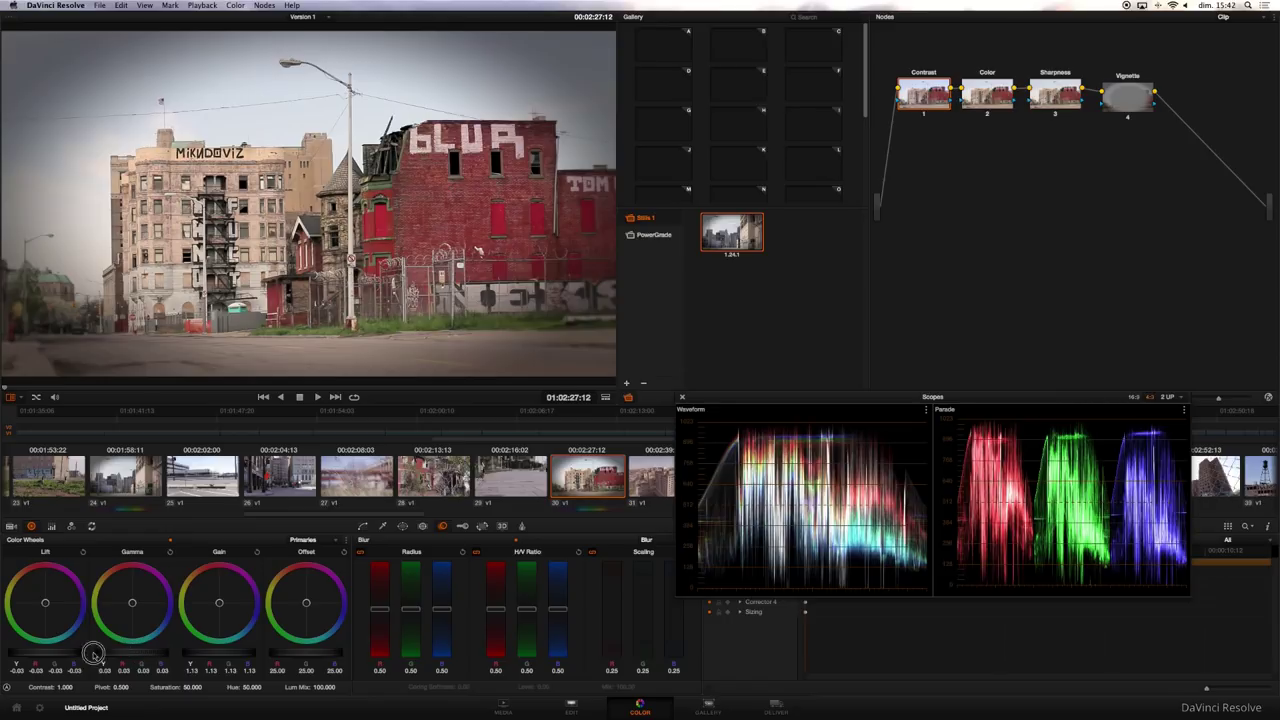
mouse_move(113, 653)
mouse_down()
mouse_move(5, 660)
mouse_move(25, 660)
mouse_up()
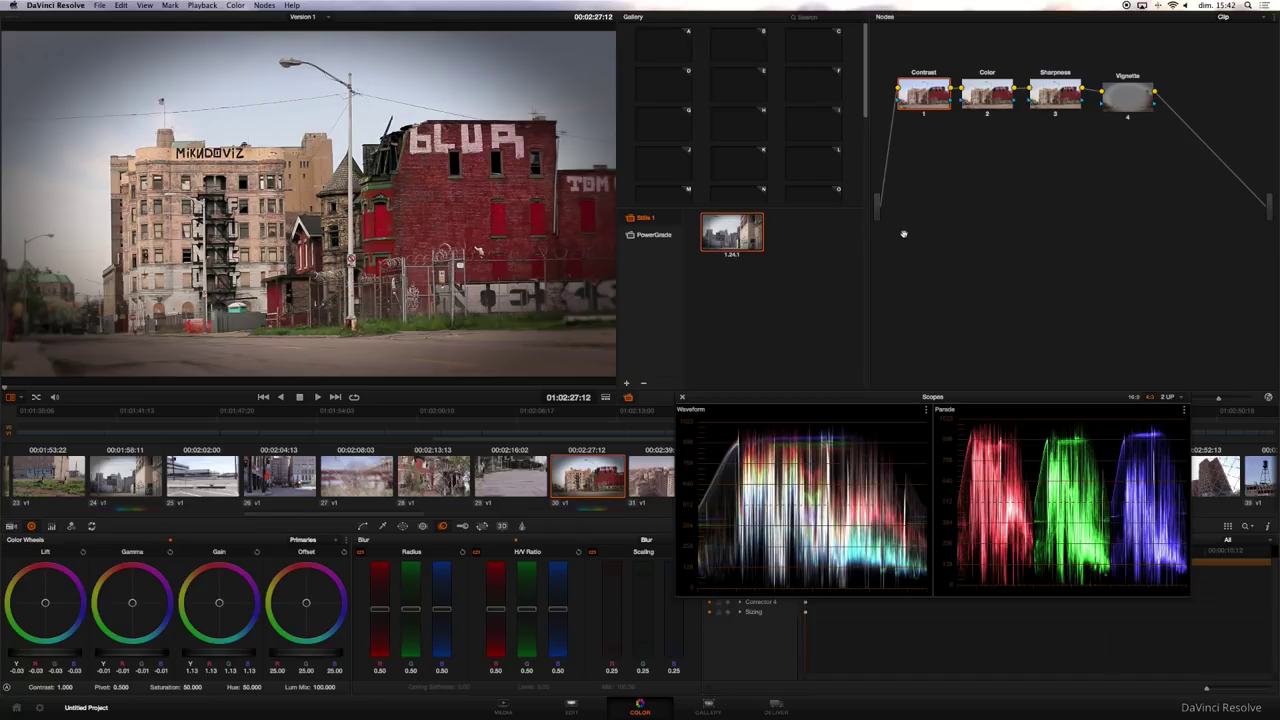
Nudge the Color node's gain wheel slightly toward red to warm the highlights.
click(982, 100)
drag(218, 603, 214, 600)
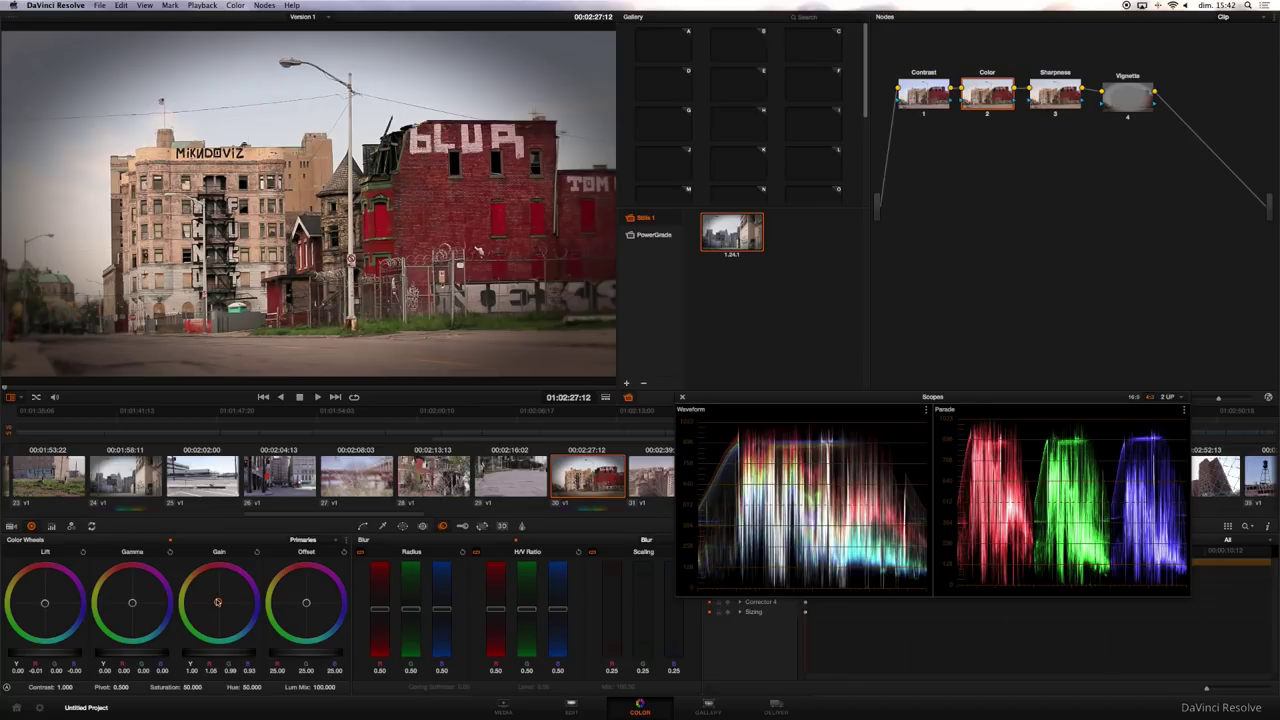
click(924, 96)
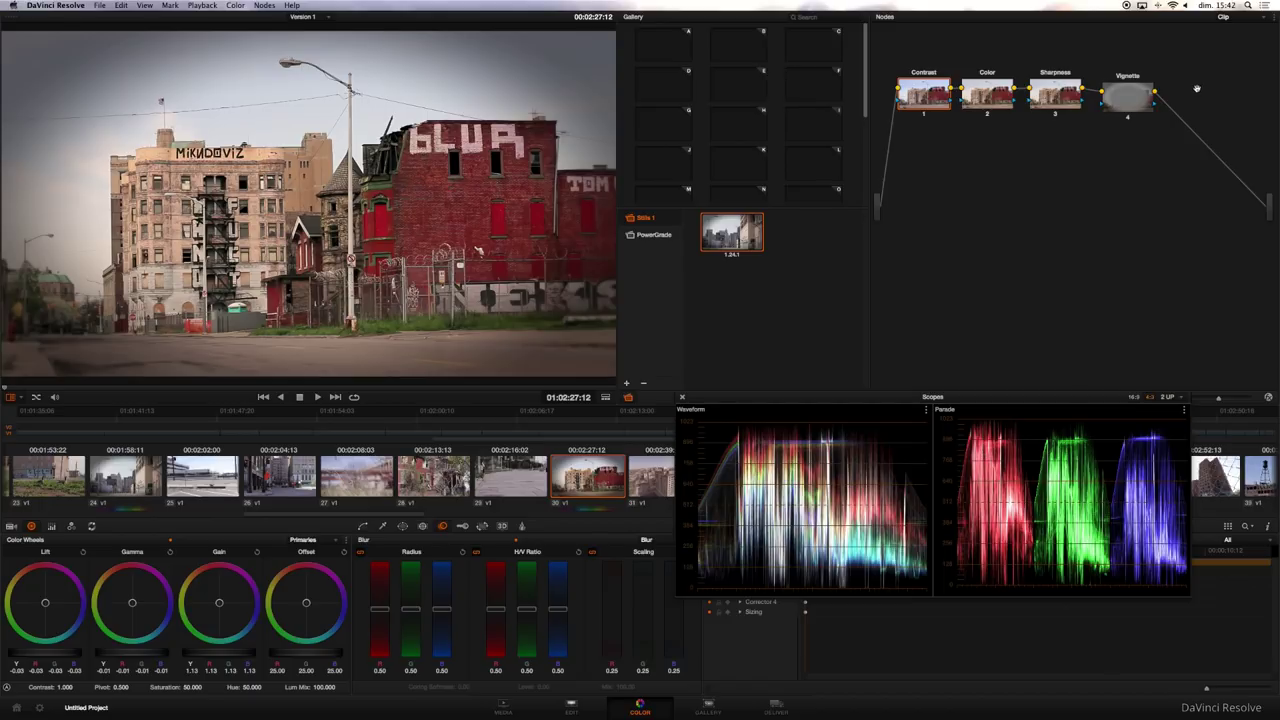
Toggle the Vignette node on and off to compare, leaving it disabled.
click(1137, 97)
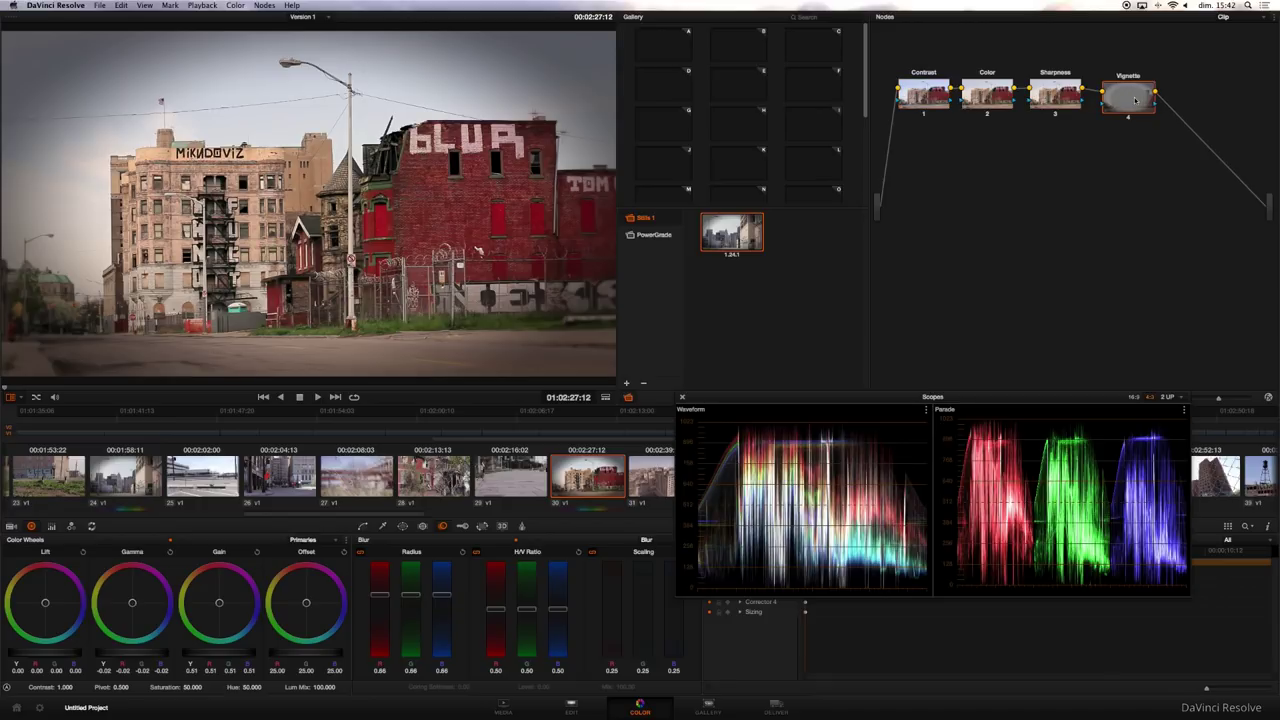
key(Delete)
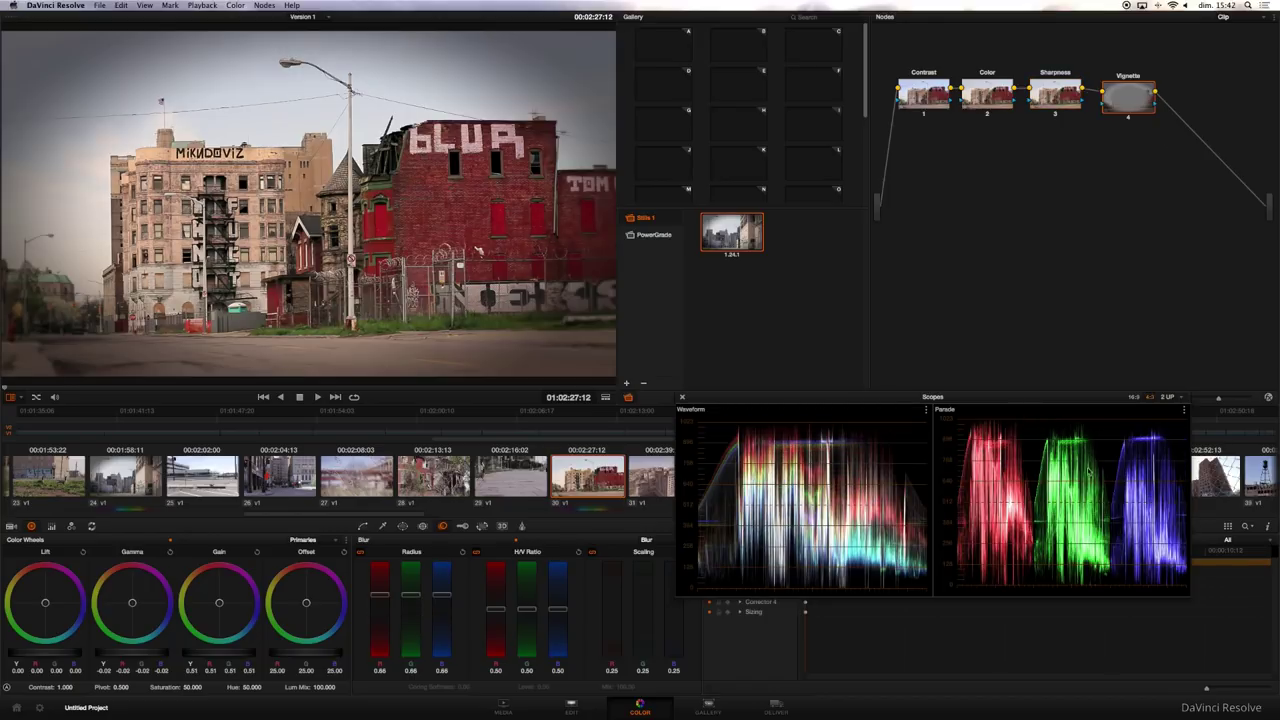
key(ctrl+d)
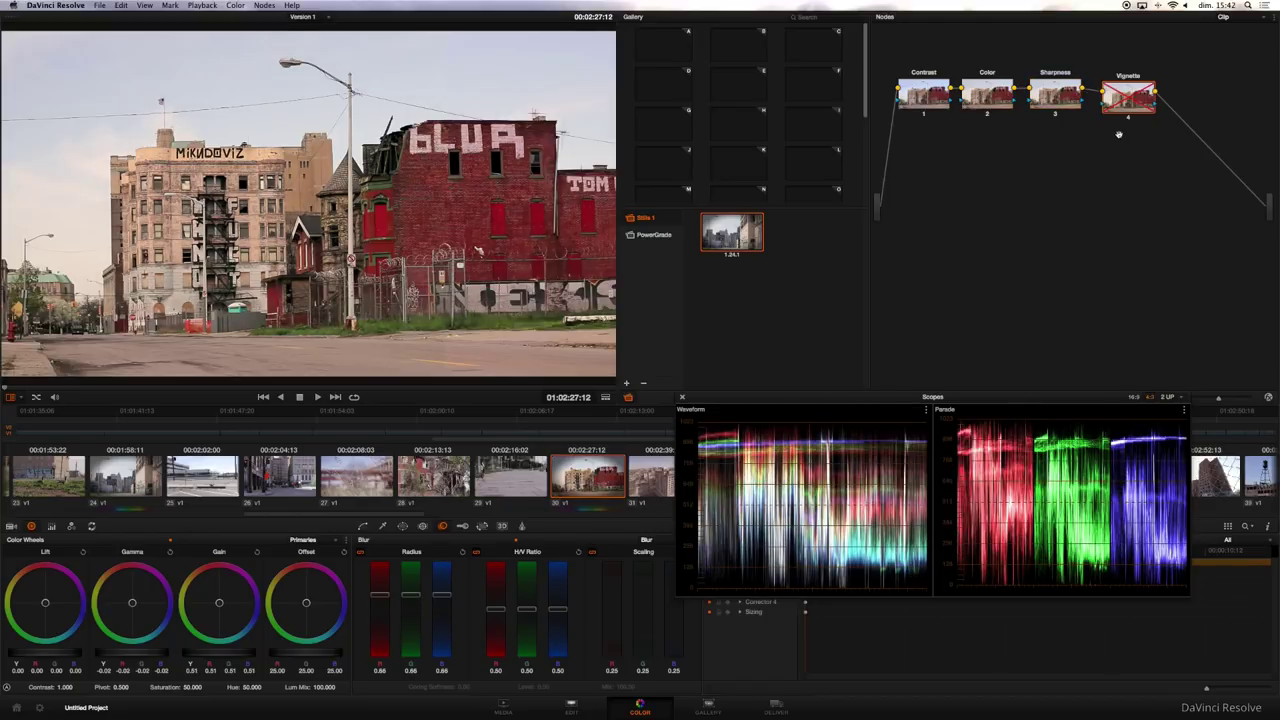
key(ctrl+d)
key(ctrl+d)
key(ctrl+d)
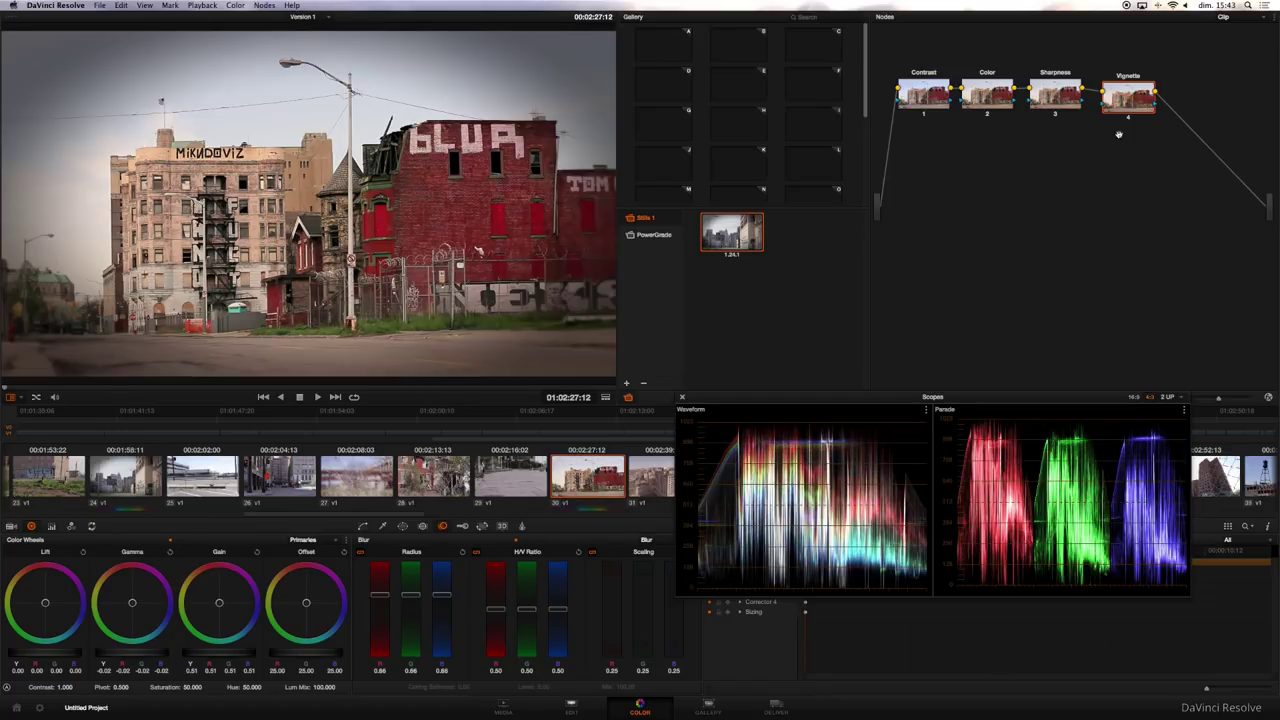
key(ctrl+d)
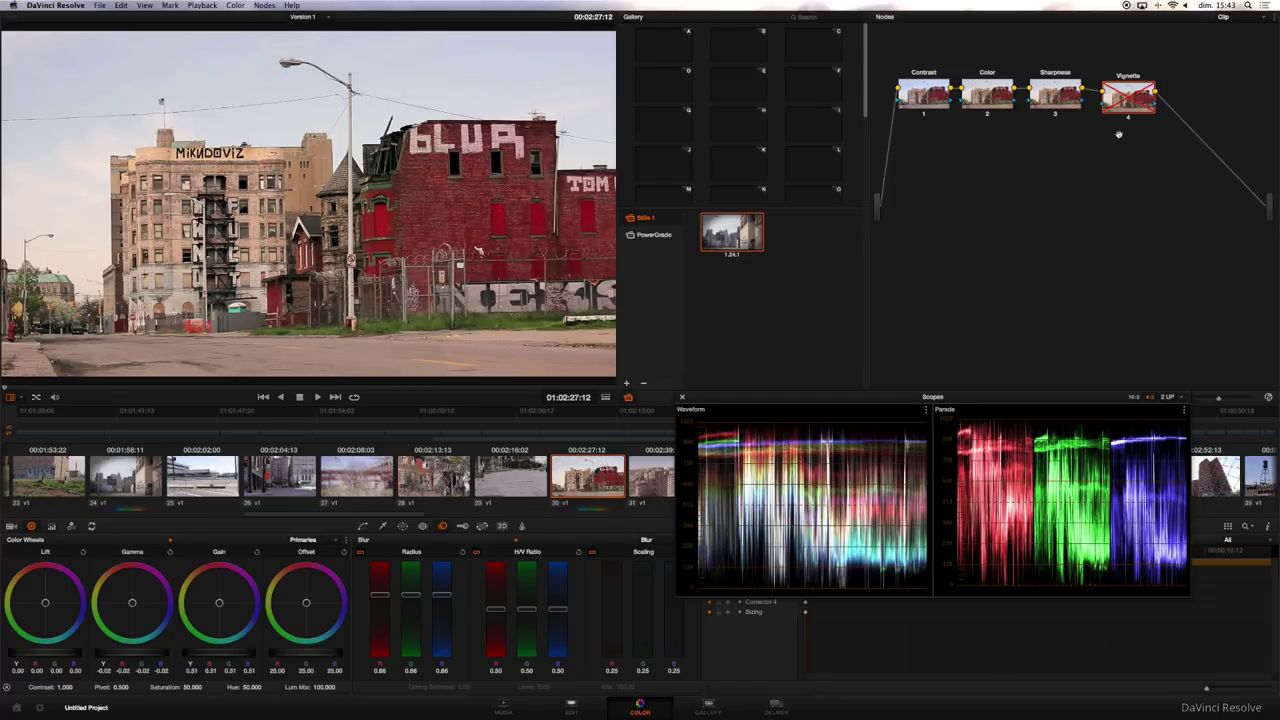
Move the Scopes window down and to the right.
drag(974, 398, 1051, 476)
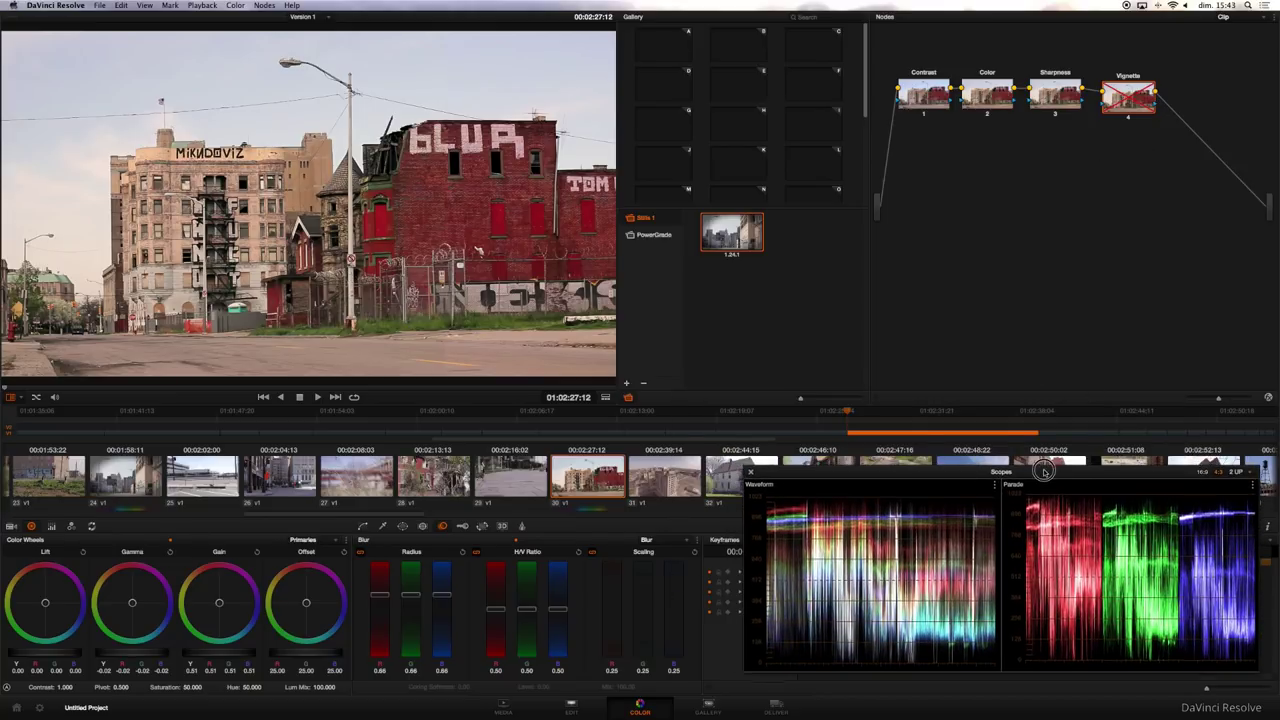
scroll(650, 482, right, 3)
scroll(650, 482, right, 3)
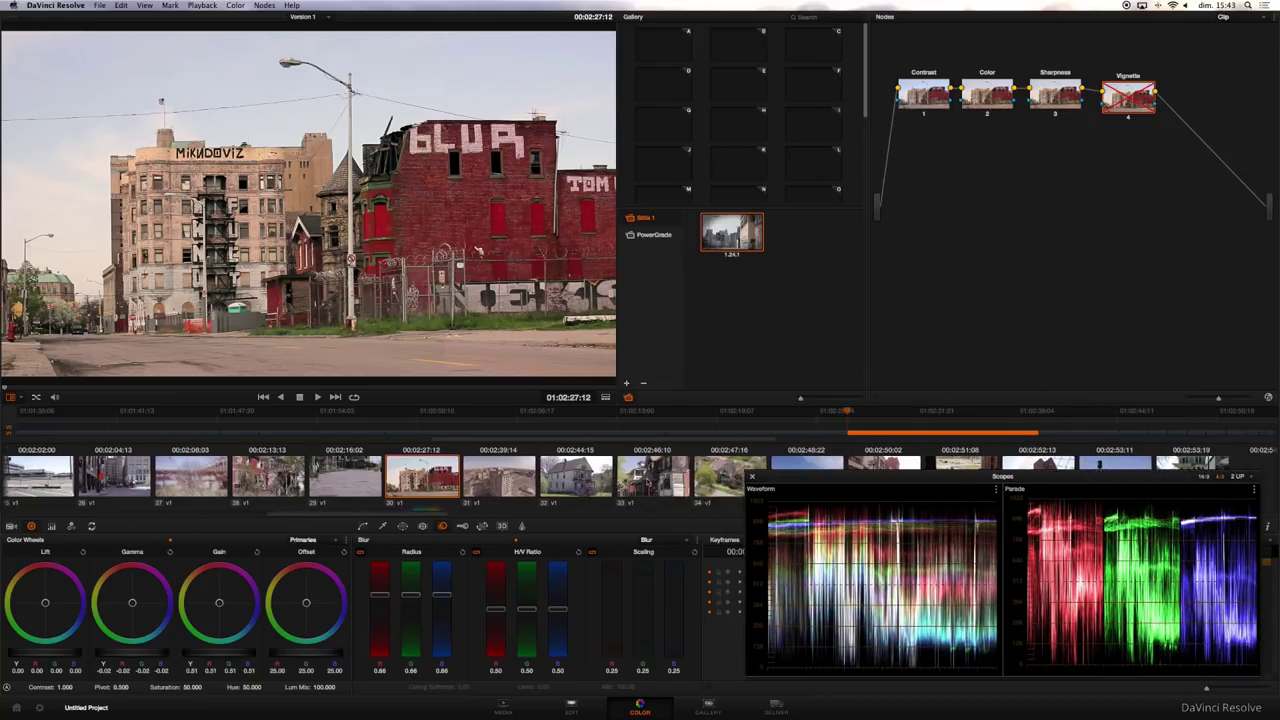
scroll(650, 482, right, 3)
scroll(650, 482, right, 3)
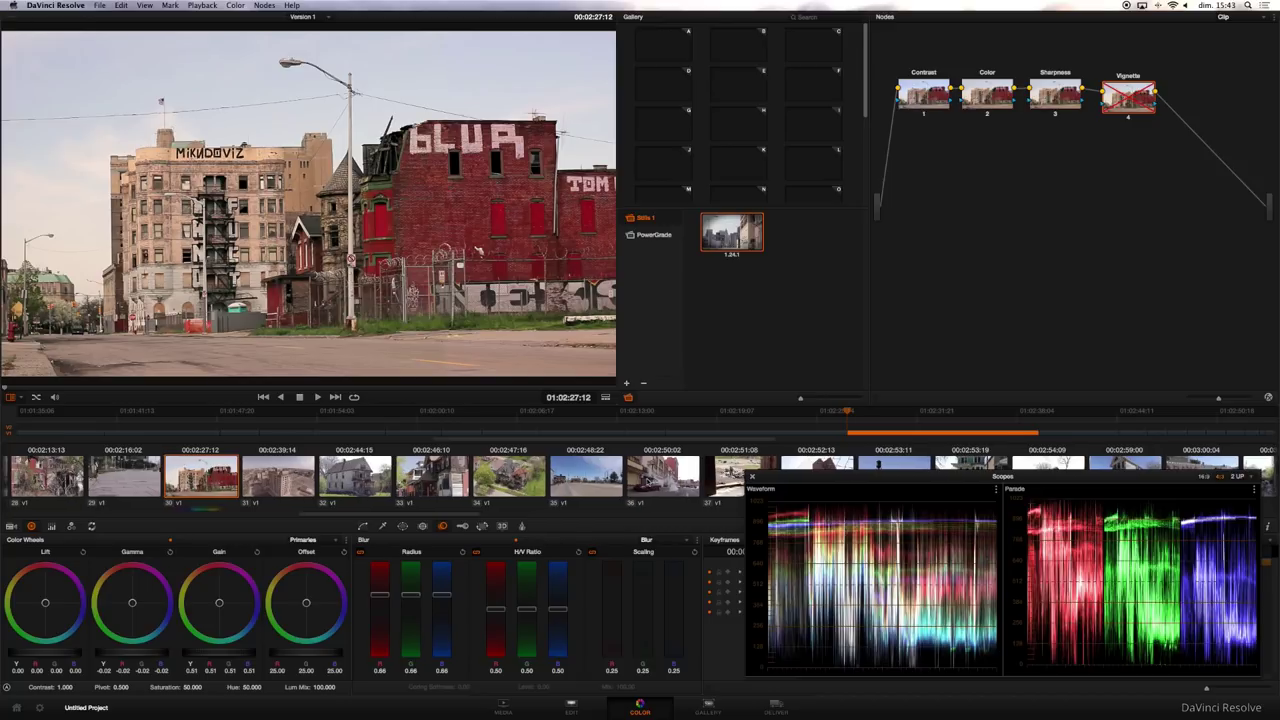
Apply the saved still's four-node grade to clip 35 and shift the Scopes window left.
click(586, 476)
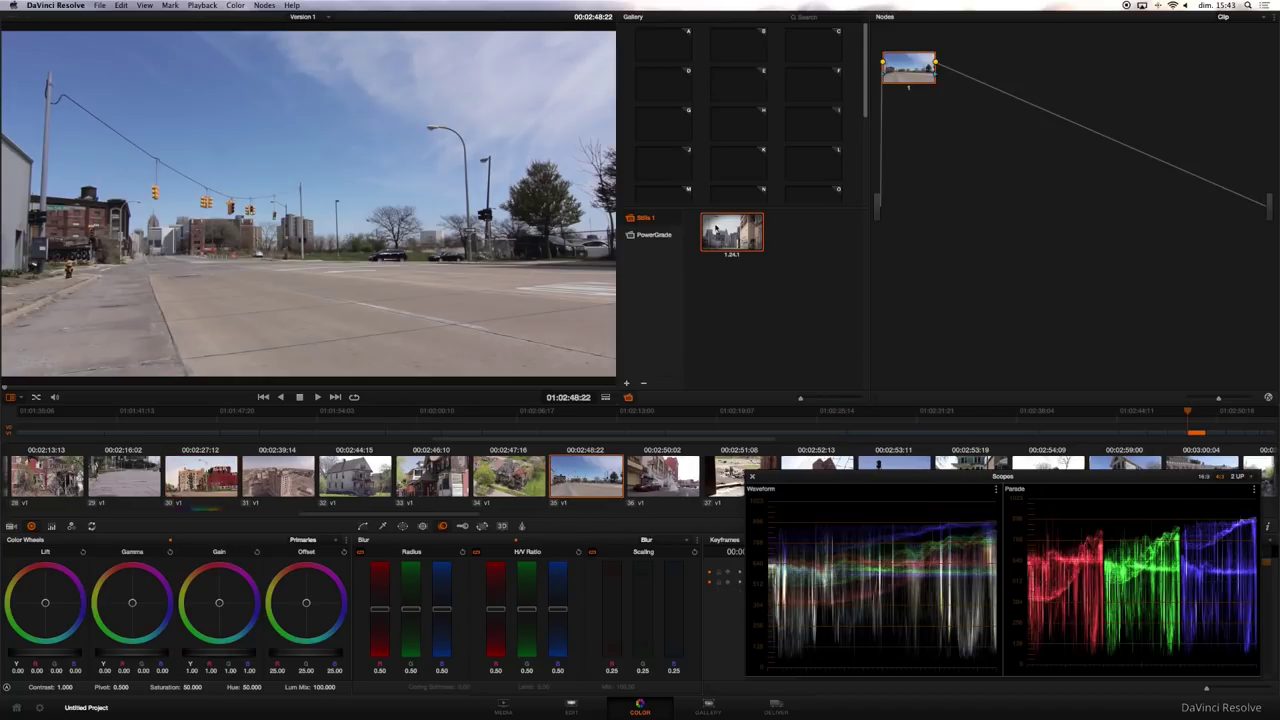
right_click(716, 229)
click(746, 260)
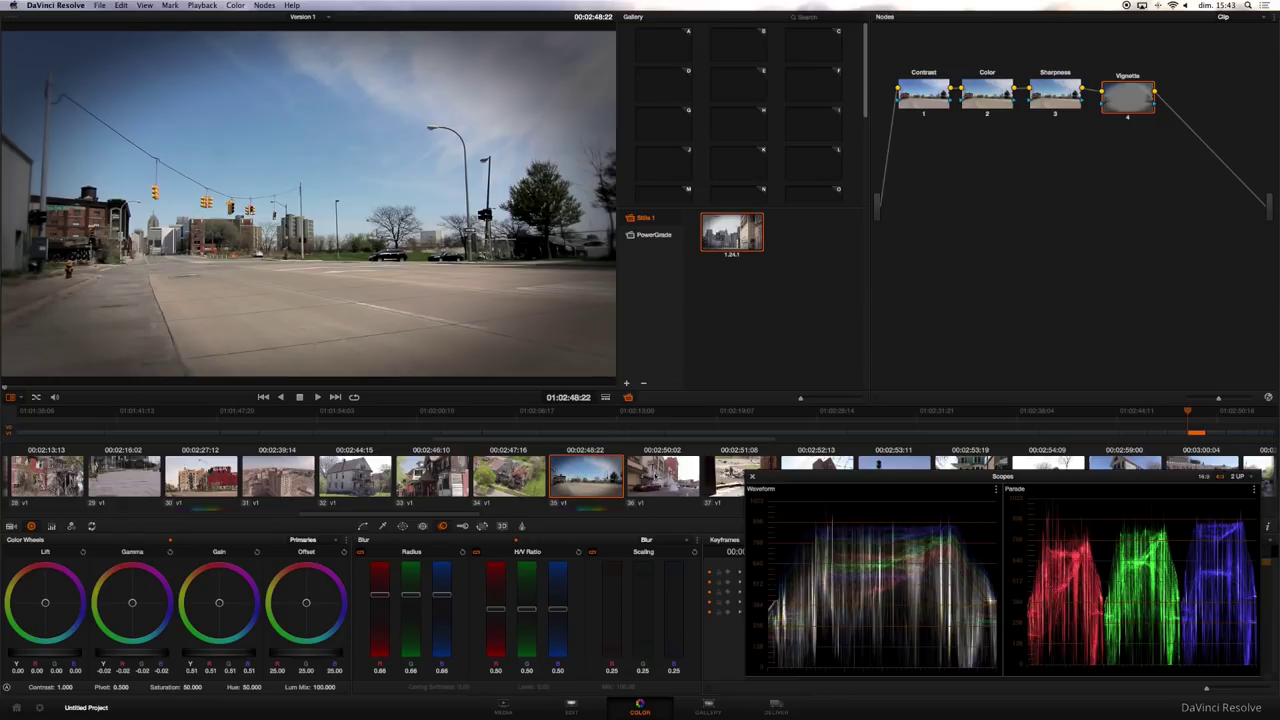
drag(792, 478, 770, 475)
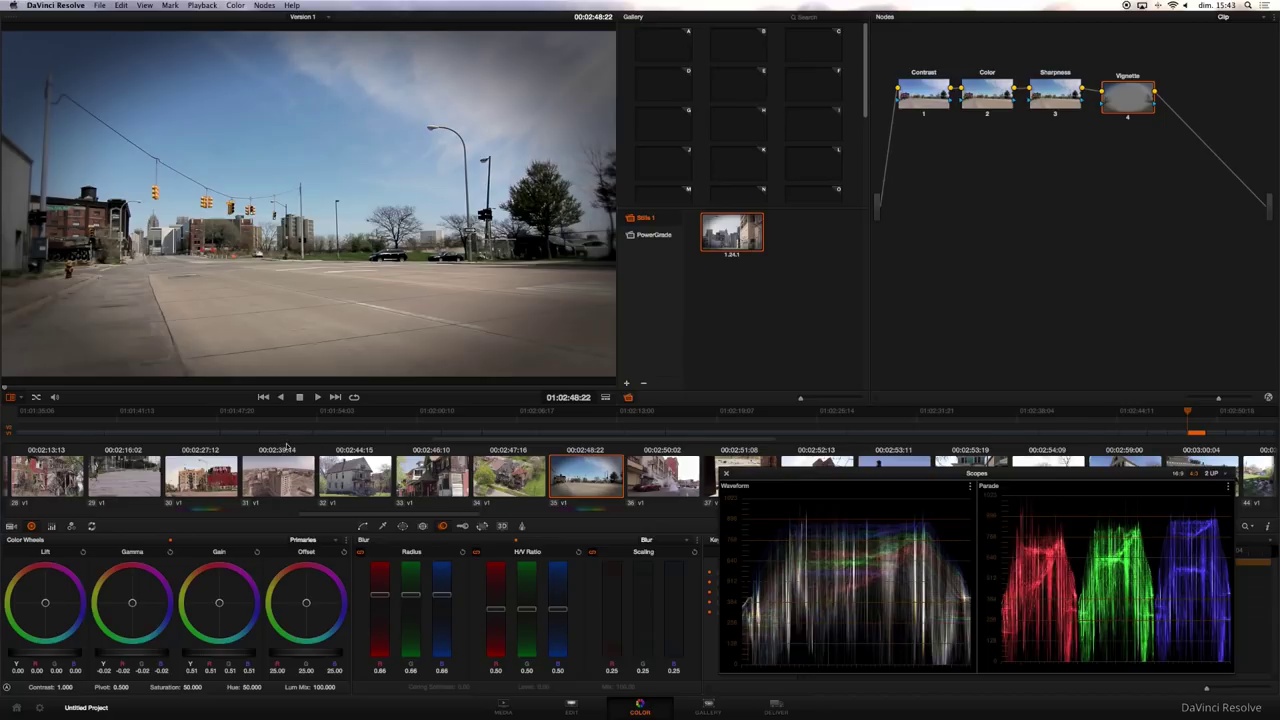
scroll(372, 465, up, 4)
scroll(300, 486, down, 3)
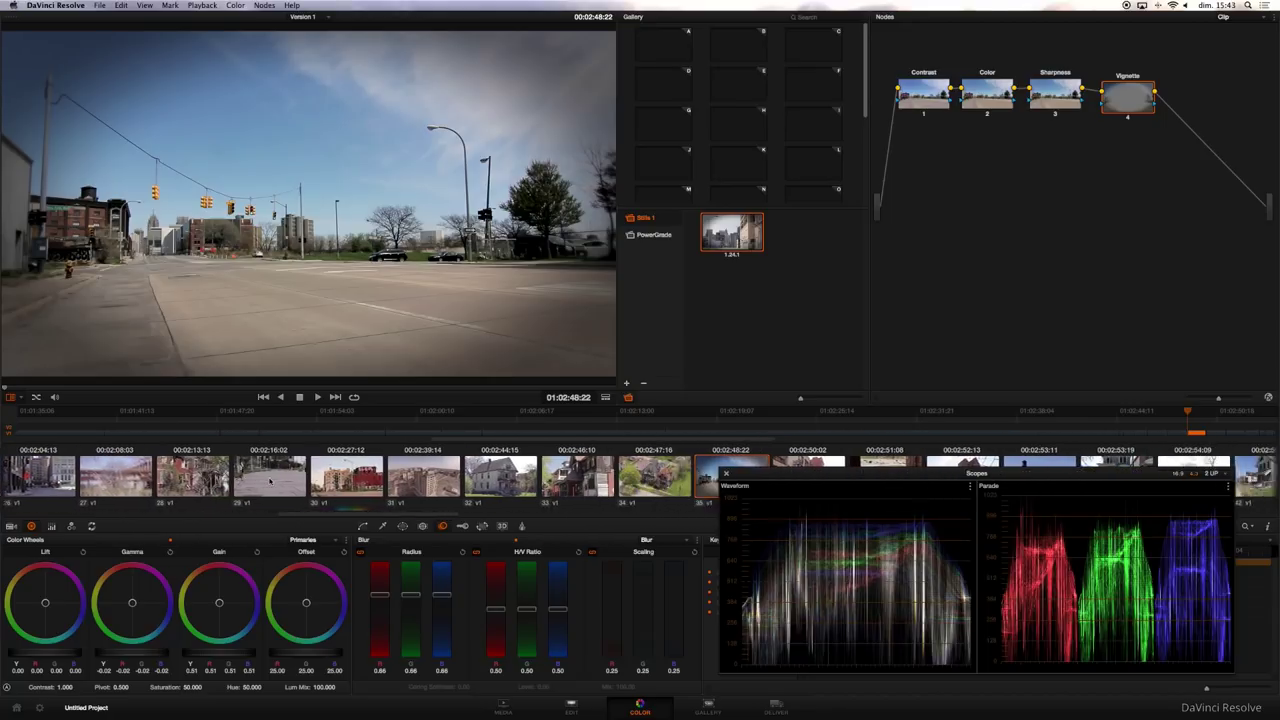
Apply the saved still's grade to the aerial building clip.
click(369, 484)
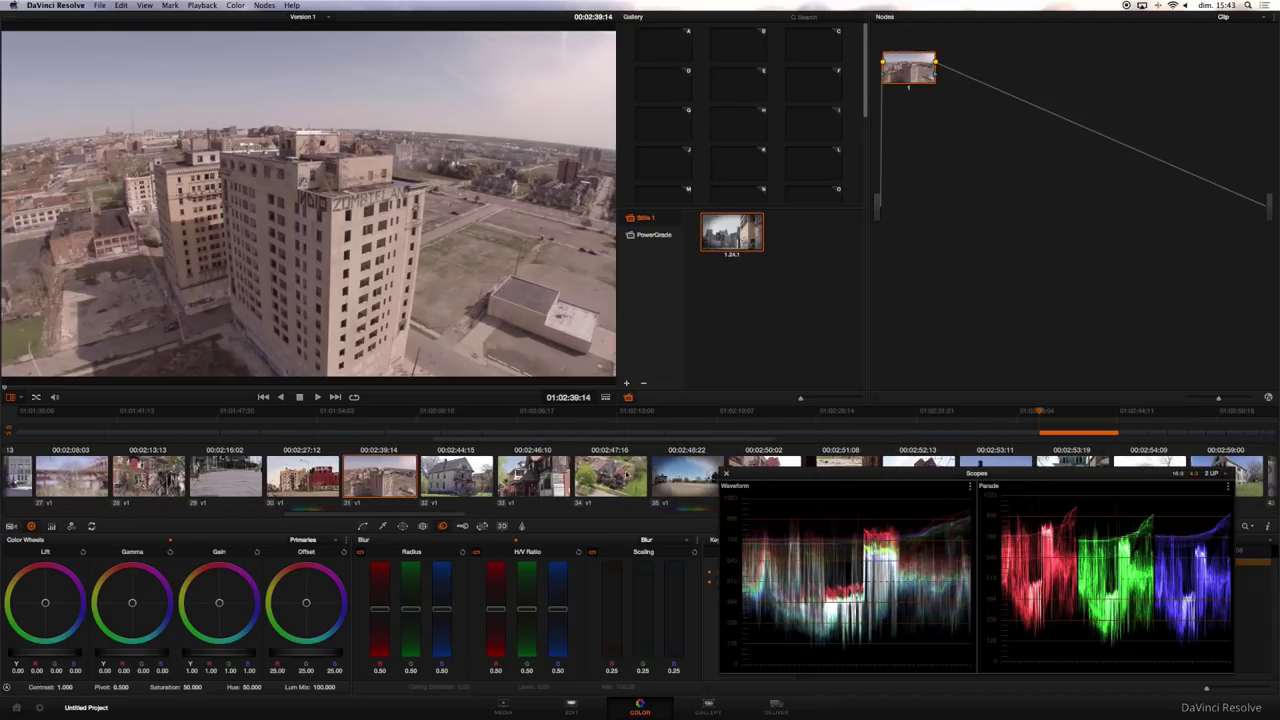
click(1068, 411)
drag(1068, 411, 1079, 413)
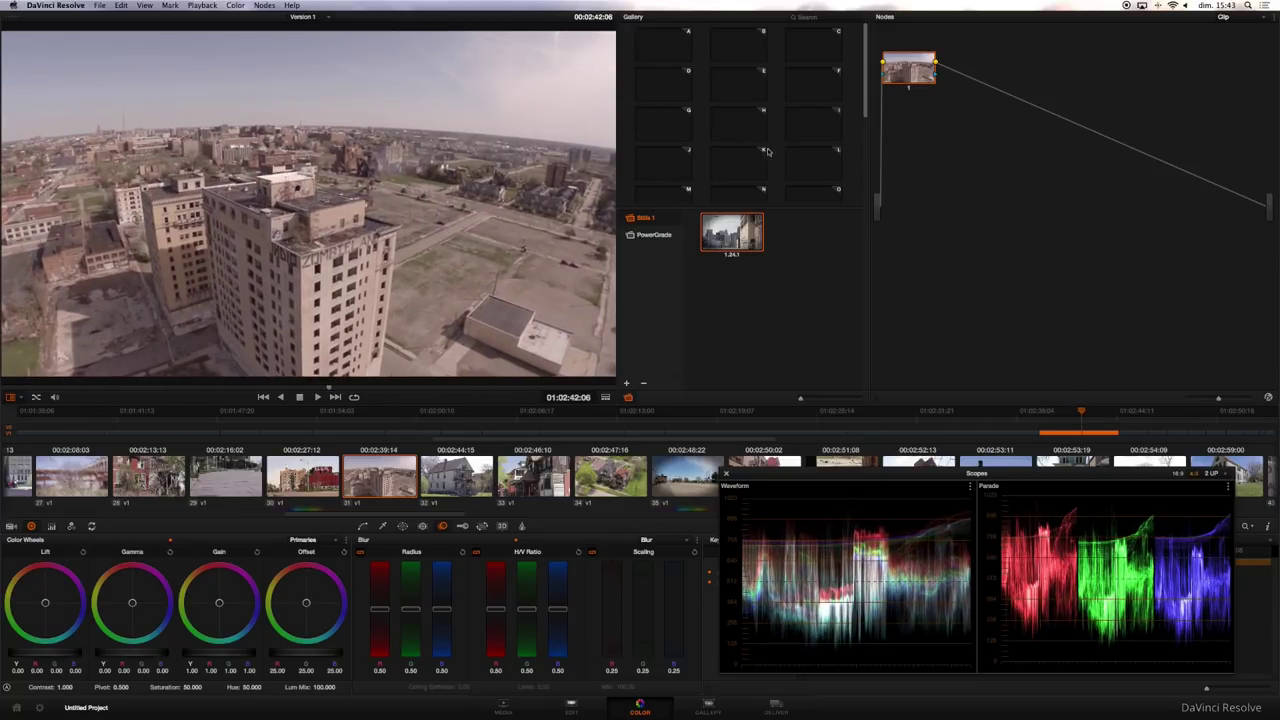
right_click(733, 240)
click(756, 272)
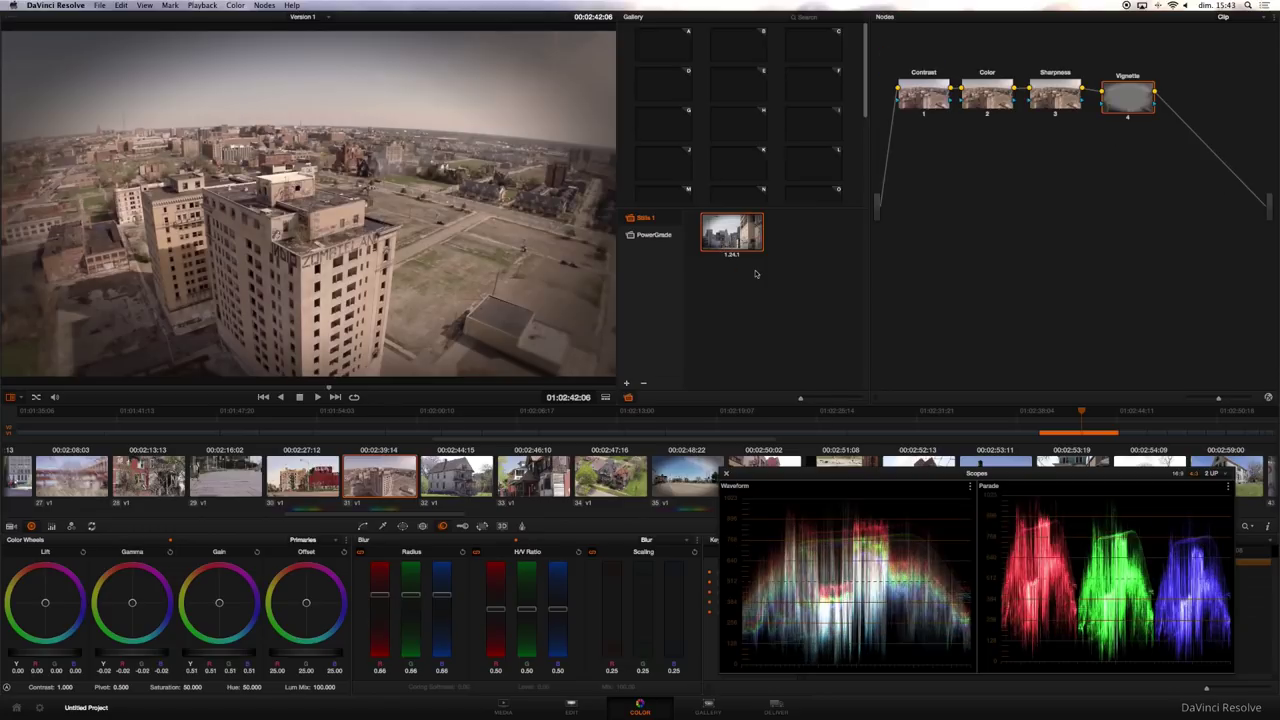
Lower the Sharpness node's blur radius to 0.43 and delete the Vignette node.
click(983, 98)
click(1055, 95)
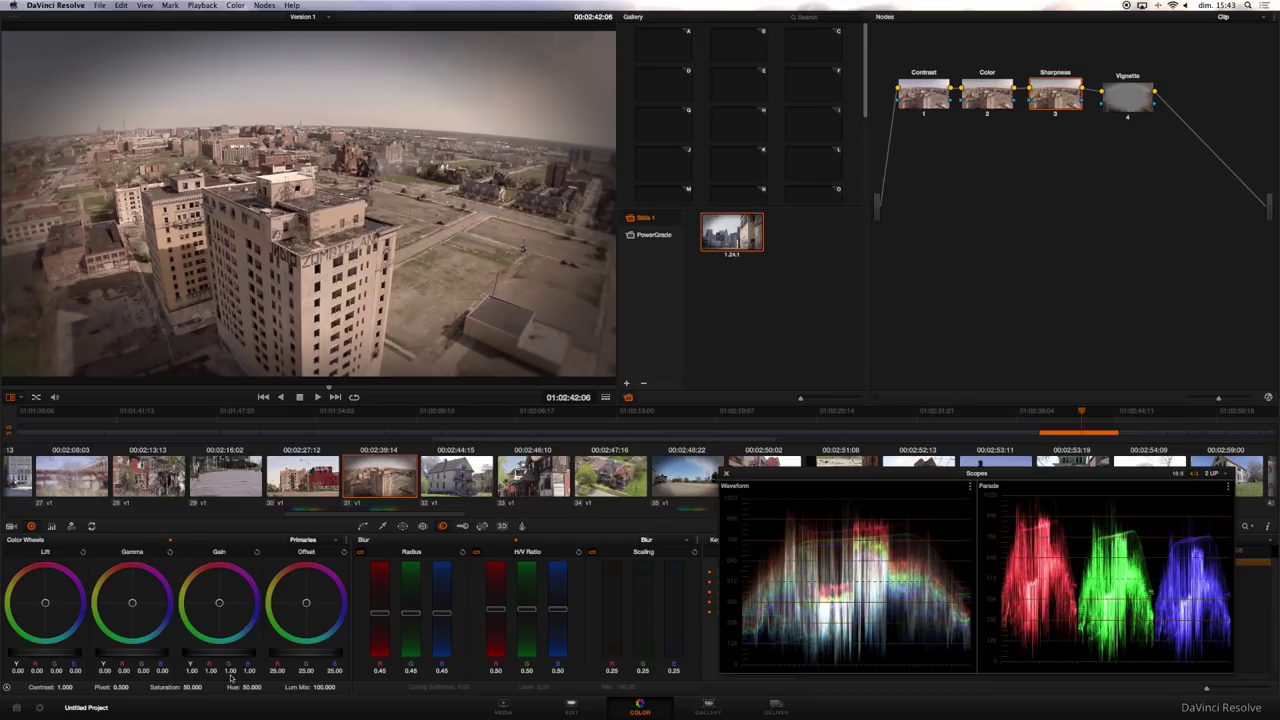
drag(385, 618, 386, 616)
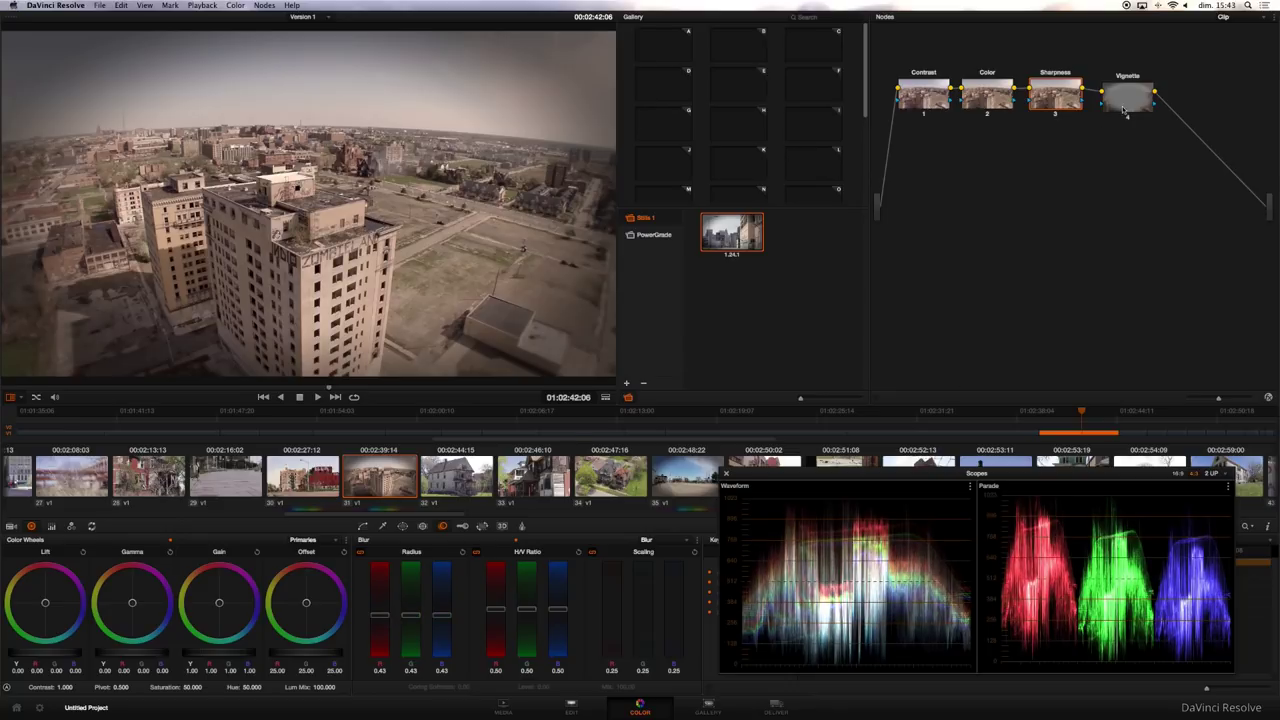
click(1125, 100)
key(Delete)
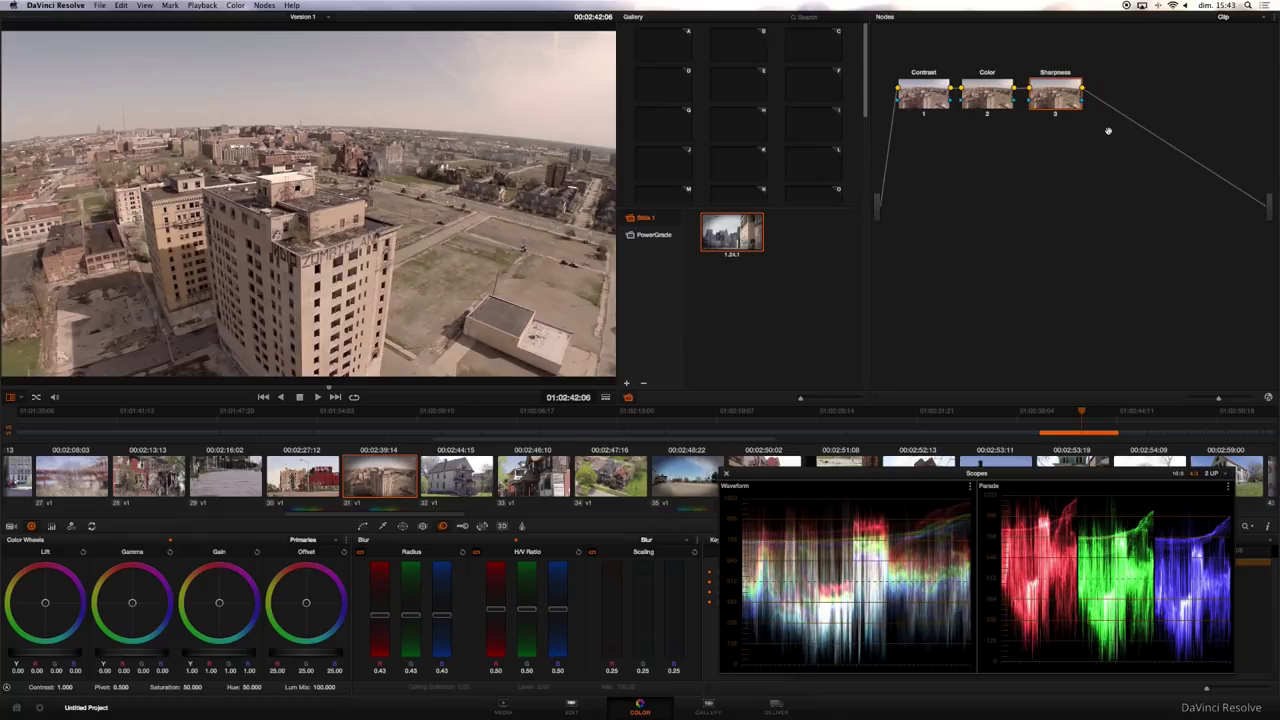
Shift the Color node's gain slightly toward blue and lightly adjust its lift balance.
click(987, 92)
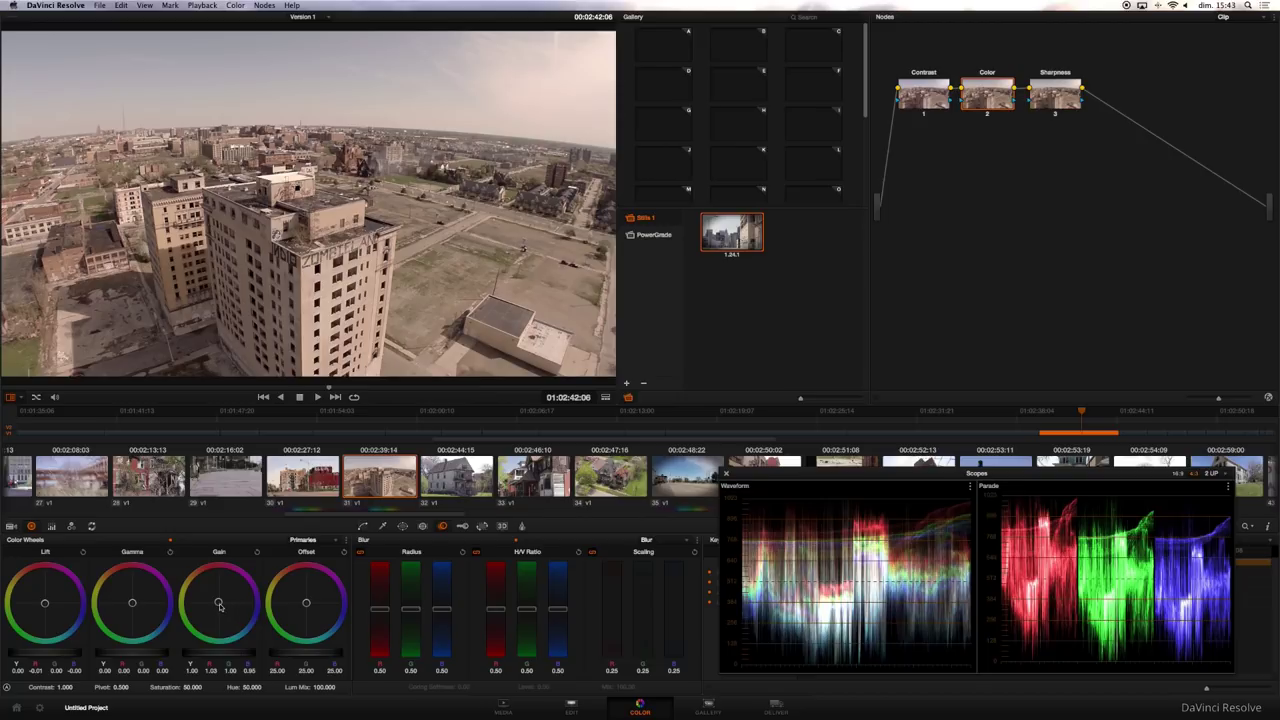
drag(219, 604, 228, 618)
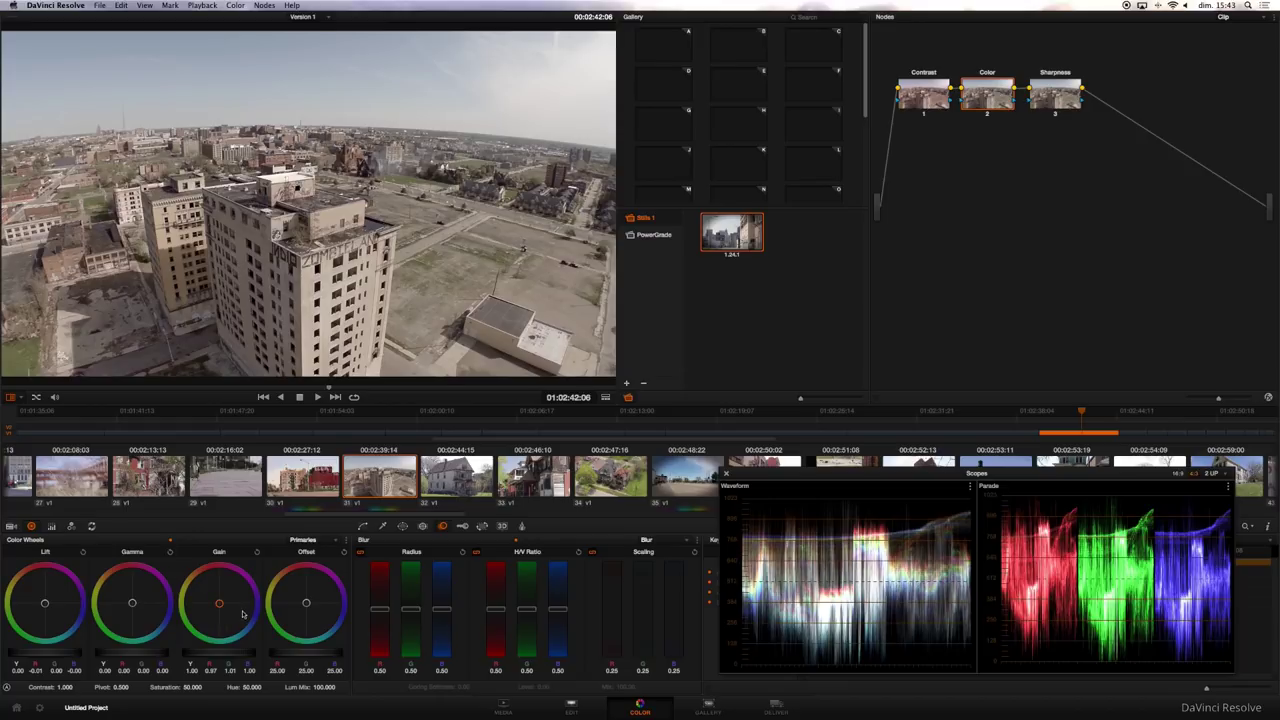
drag(45, 603, 41, 618)
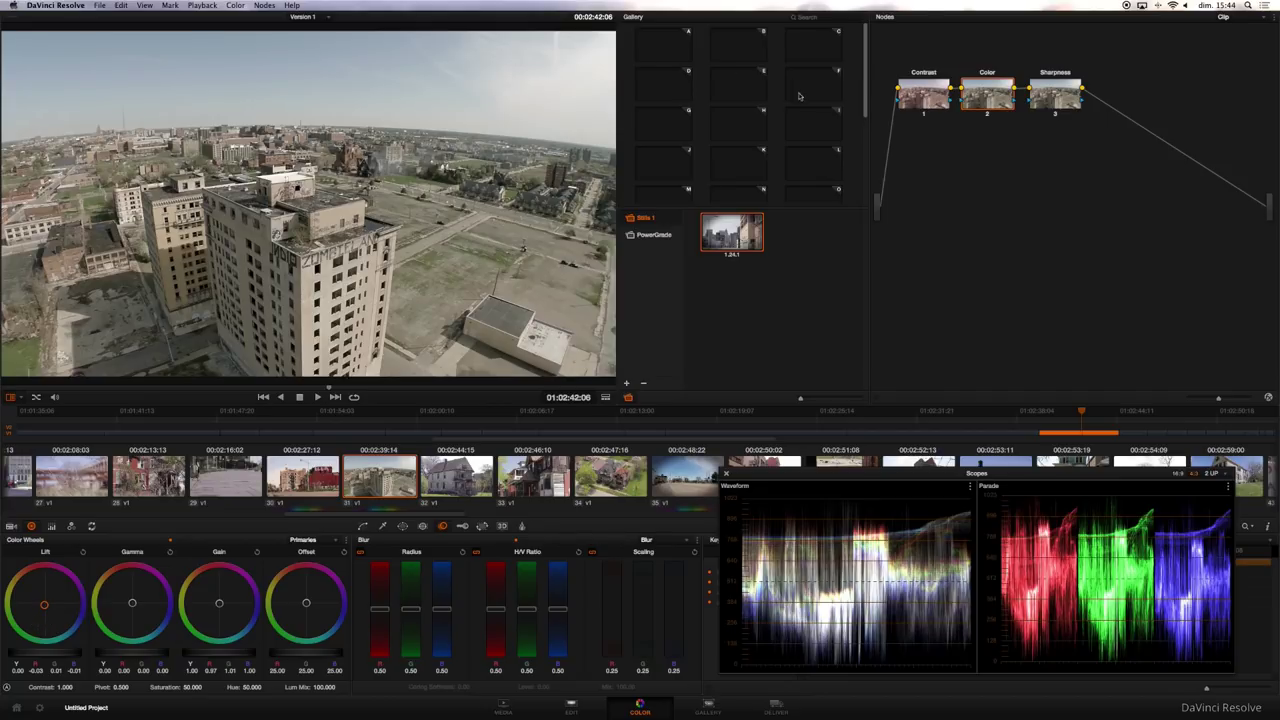
On the Contrast node, raise gain to about 1.09, with gamma 0.01 and lift -0.05.
click(917, 98)
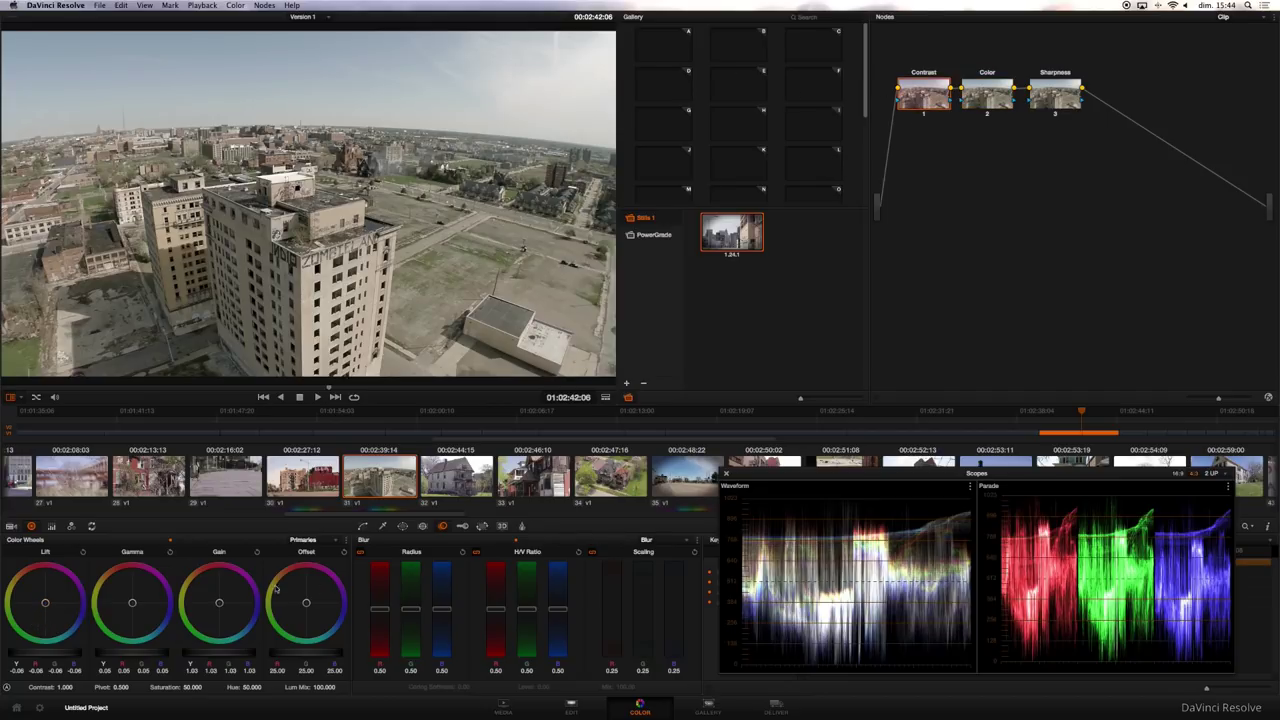
drag(215, 656, 249, 655)
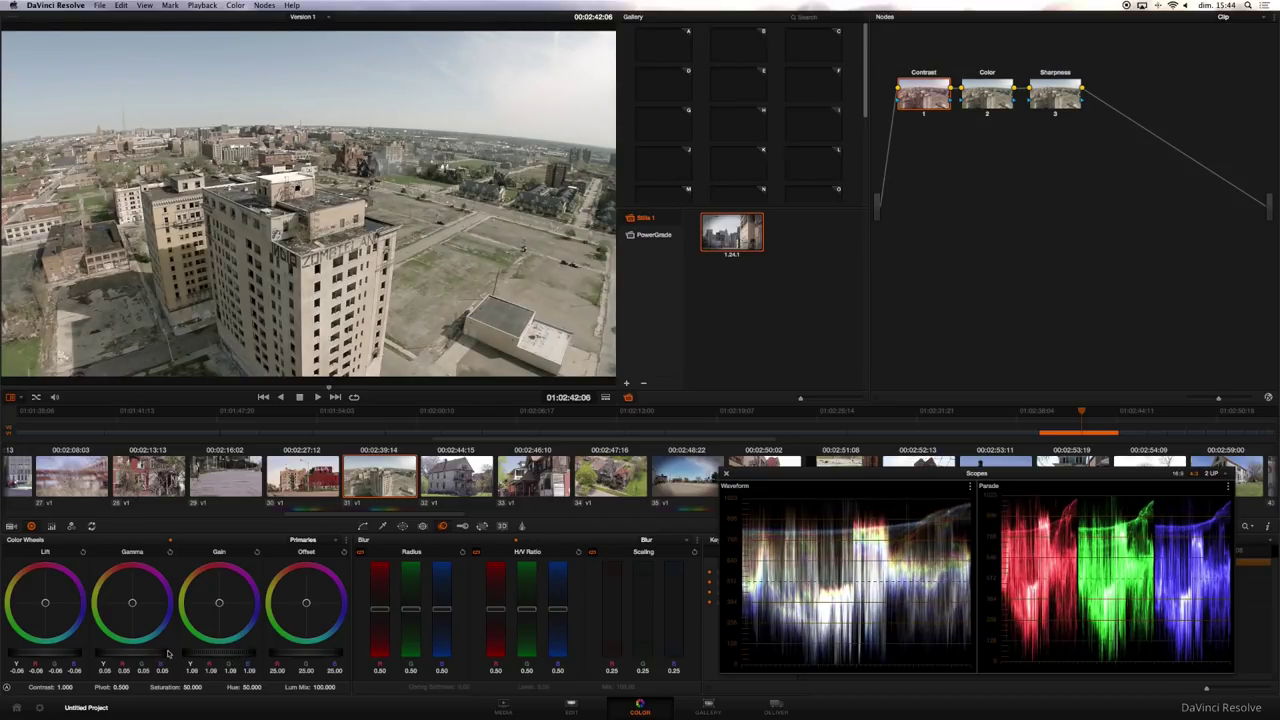
drag(157, 655, 78, 656)
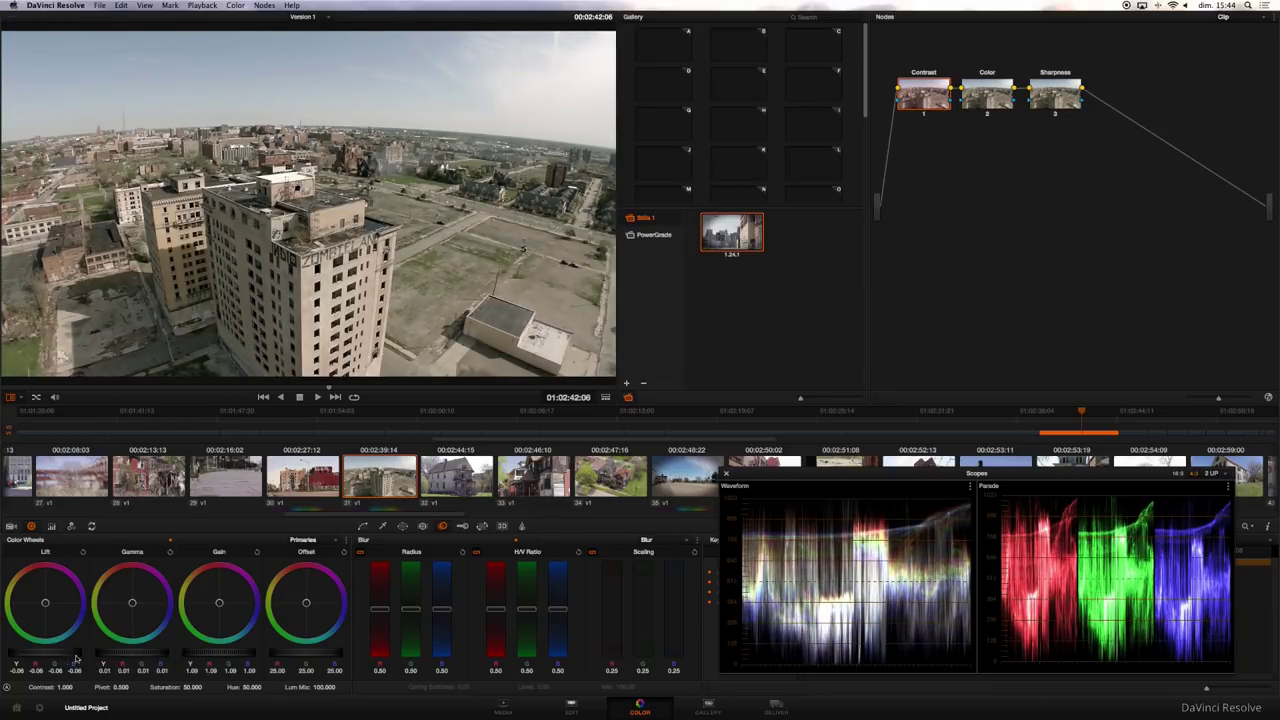
drag(47, 657, 92, 653)
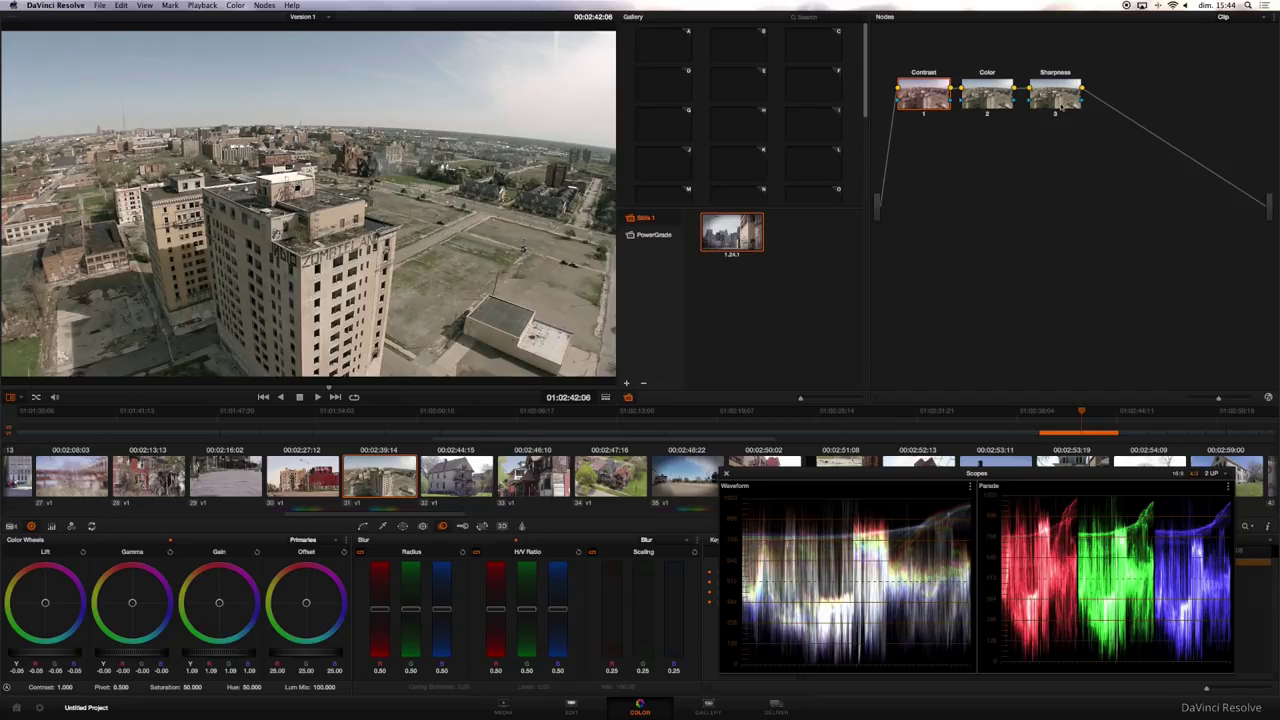
drag(1058, 97, 1076, 99)
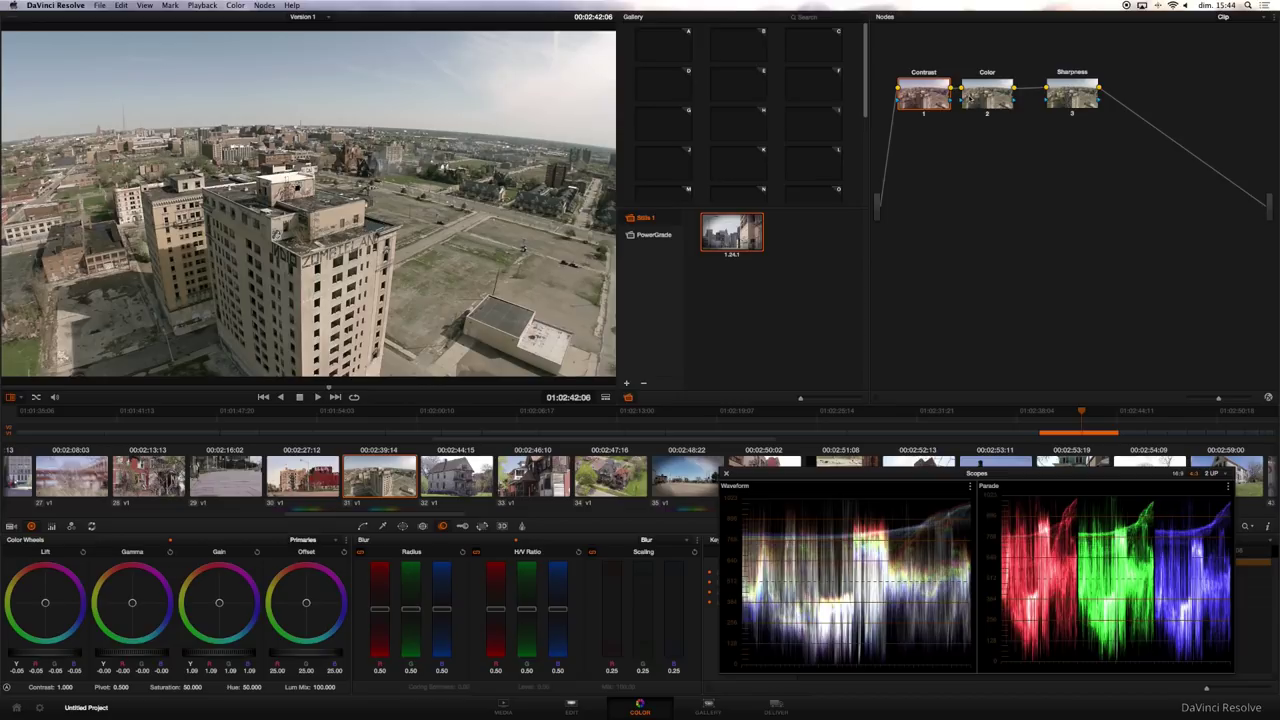
Spread the nodes apart and add a serial node before the Color node.
drag(968, 97, 988, 97)
drag(1072, 97, 1142, 97)
drag(1006, 97, 1058, 97)
click(264, 5)
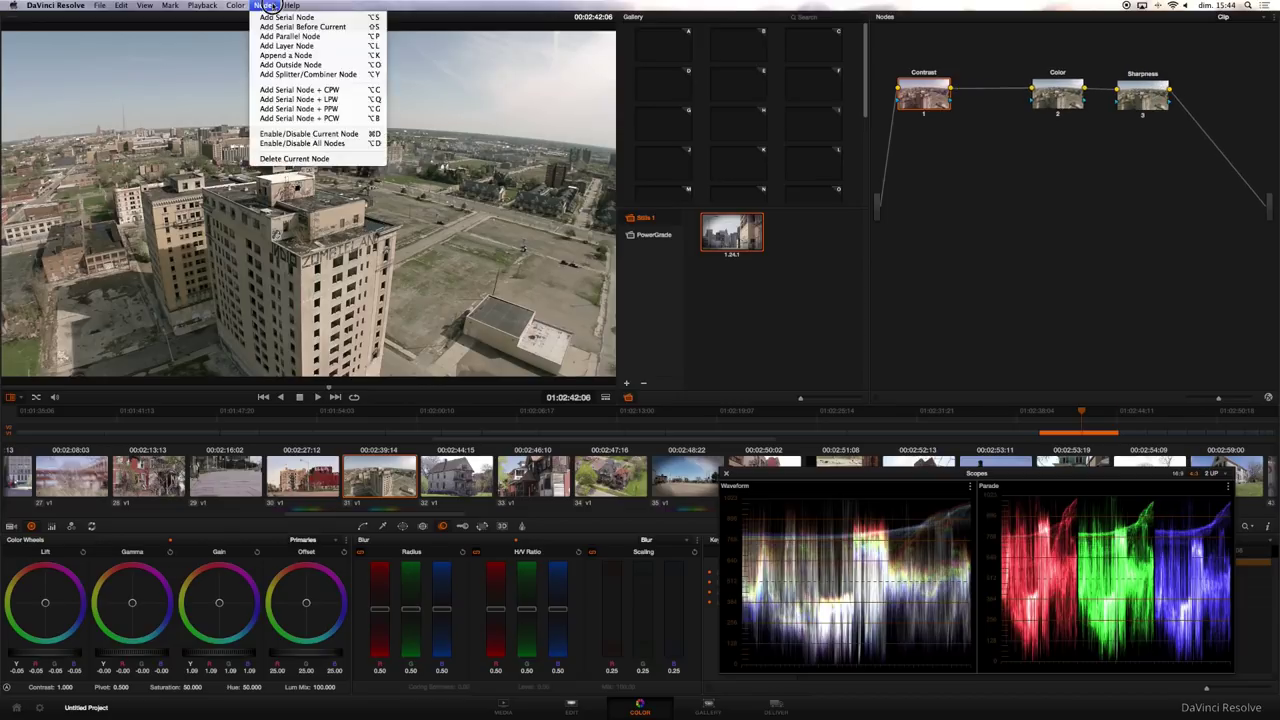
click(283, 22)
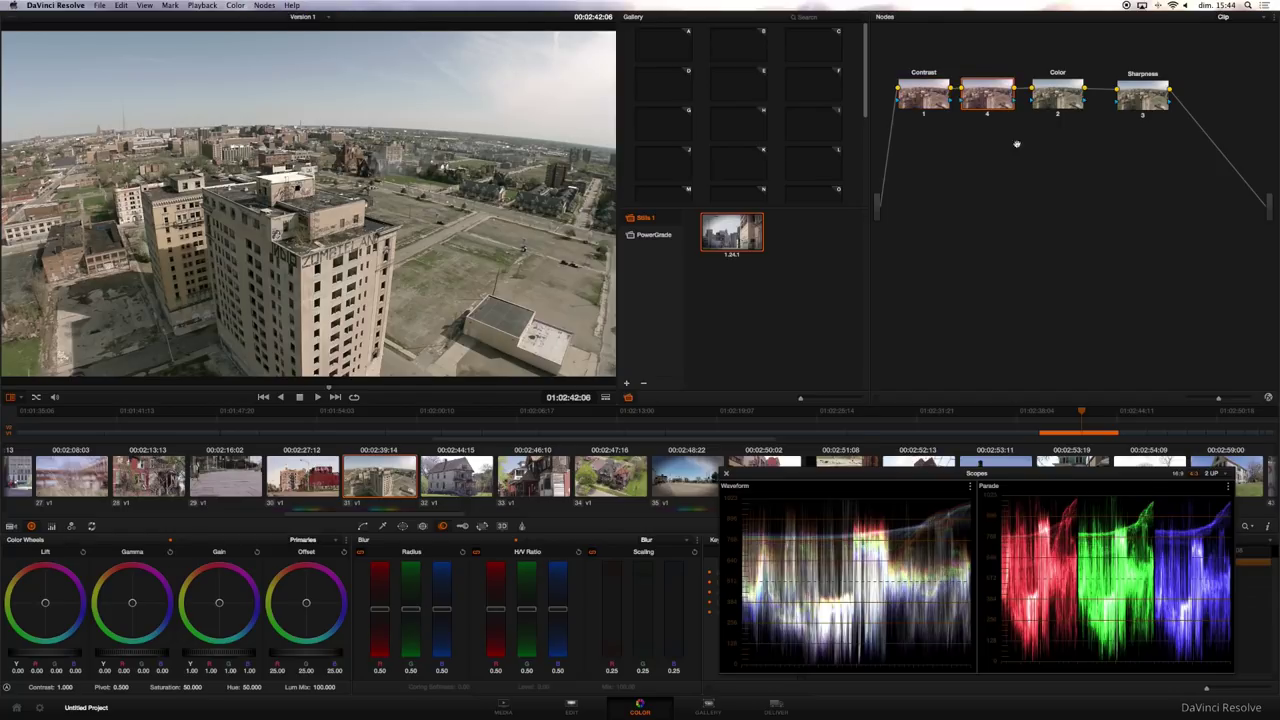
Label the new node 'Saturation' and raise its saturation to about 72.
right_click(989, 101)
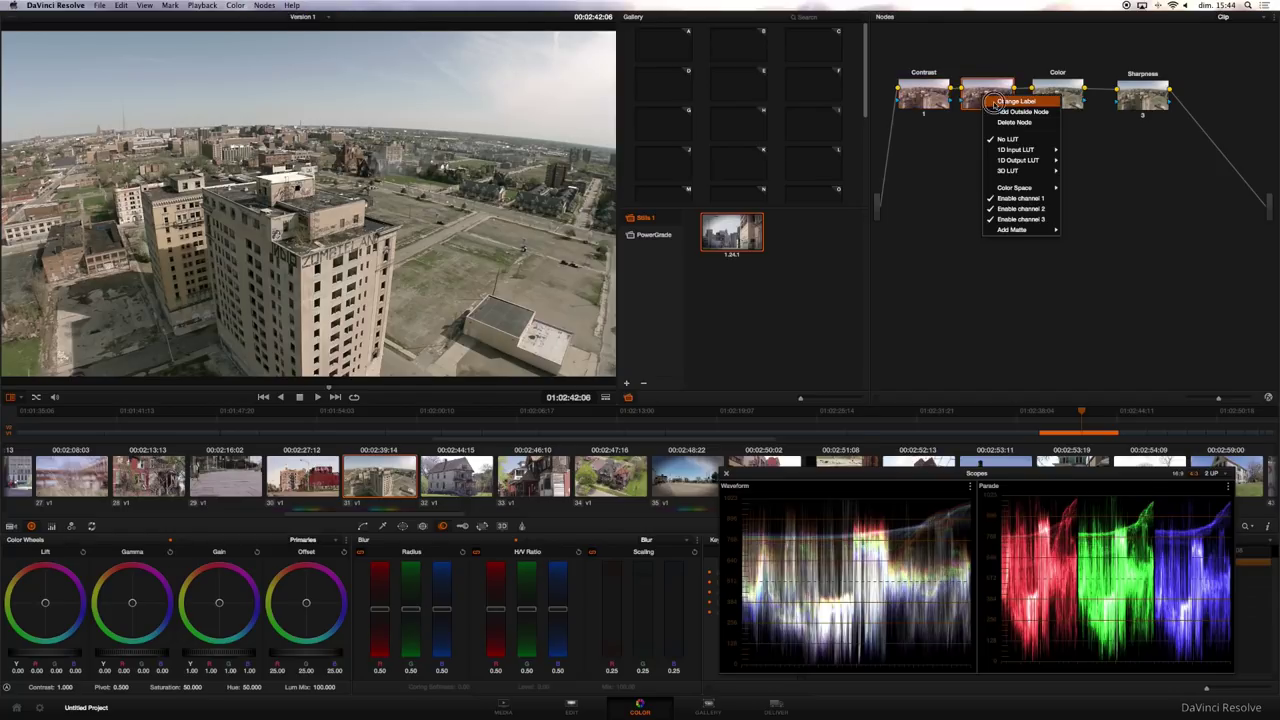
click(1015, 101)
text(turation)
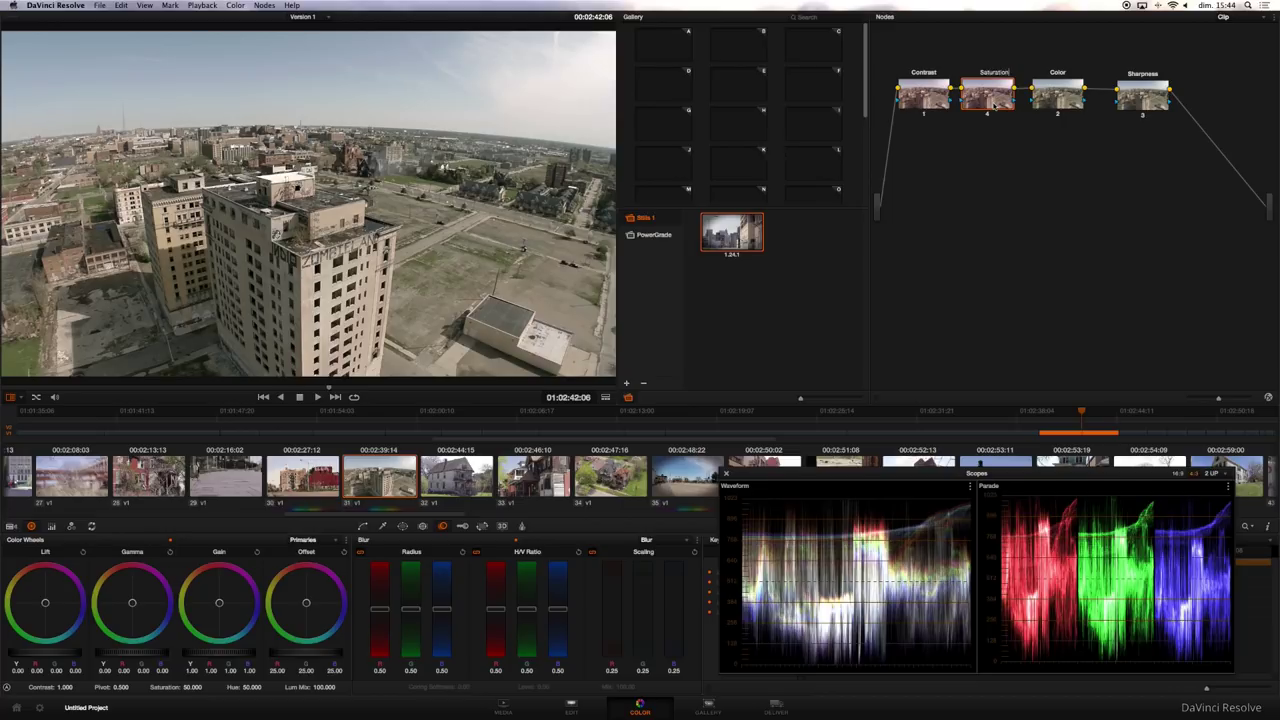
key(Return)
drag(190, 688, 243, 687)
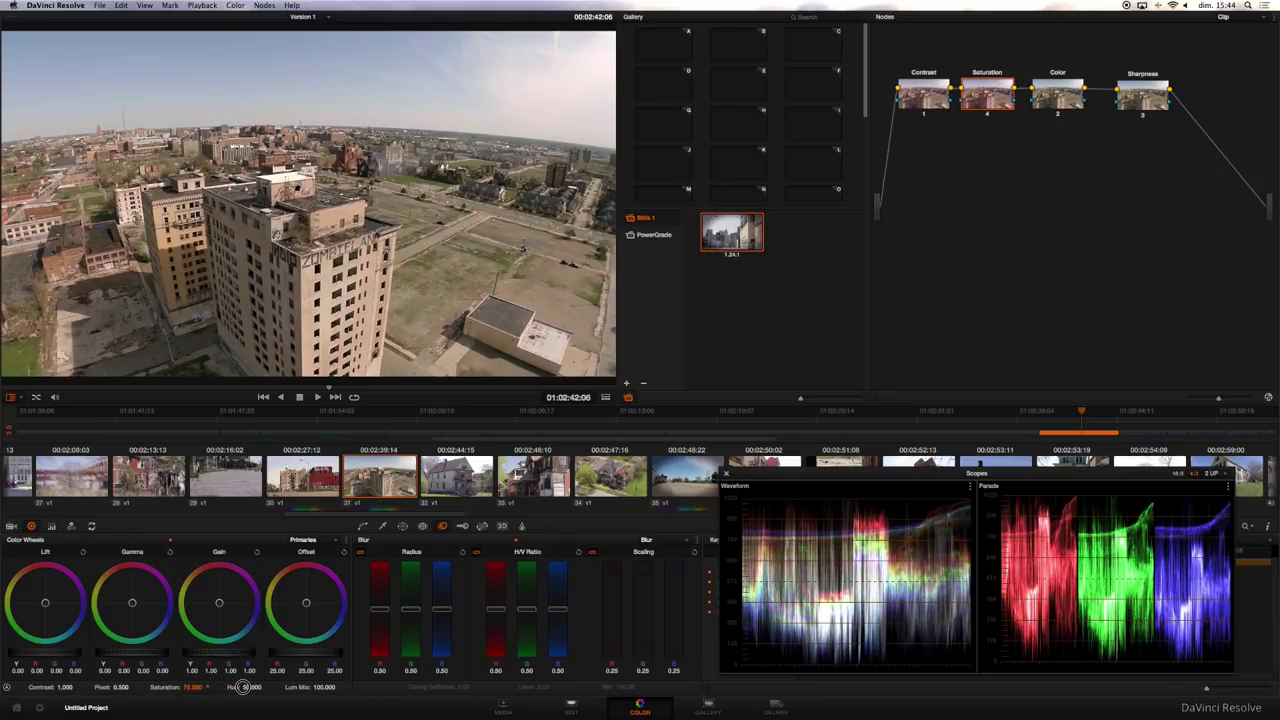
drag(243, 687, 242, 687)
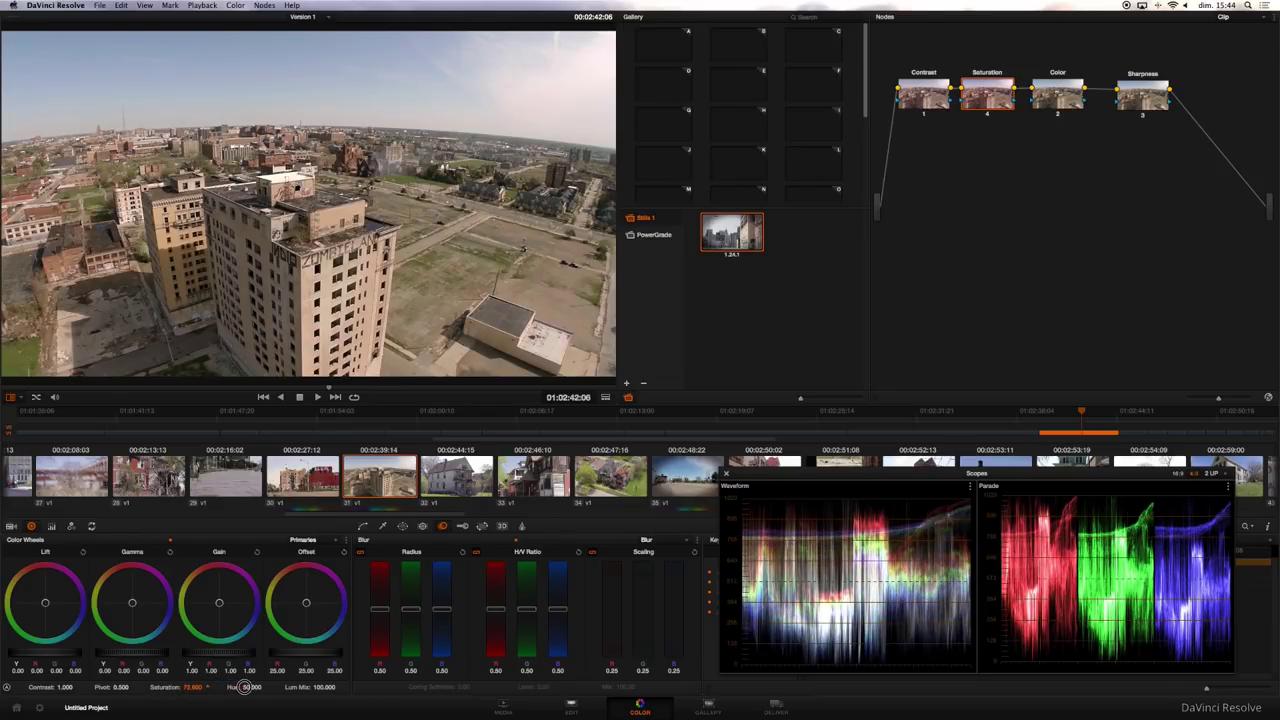